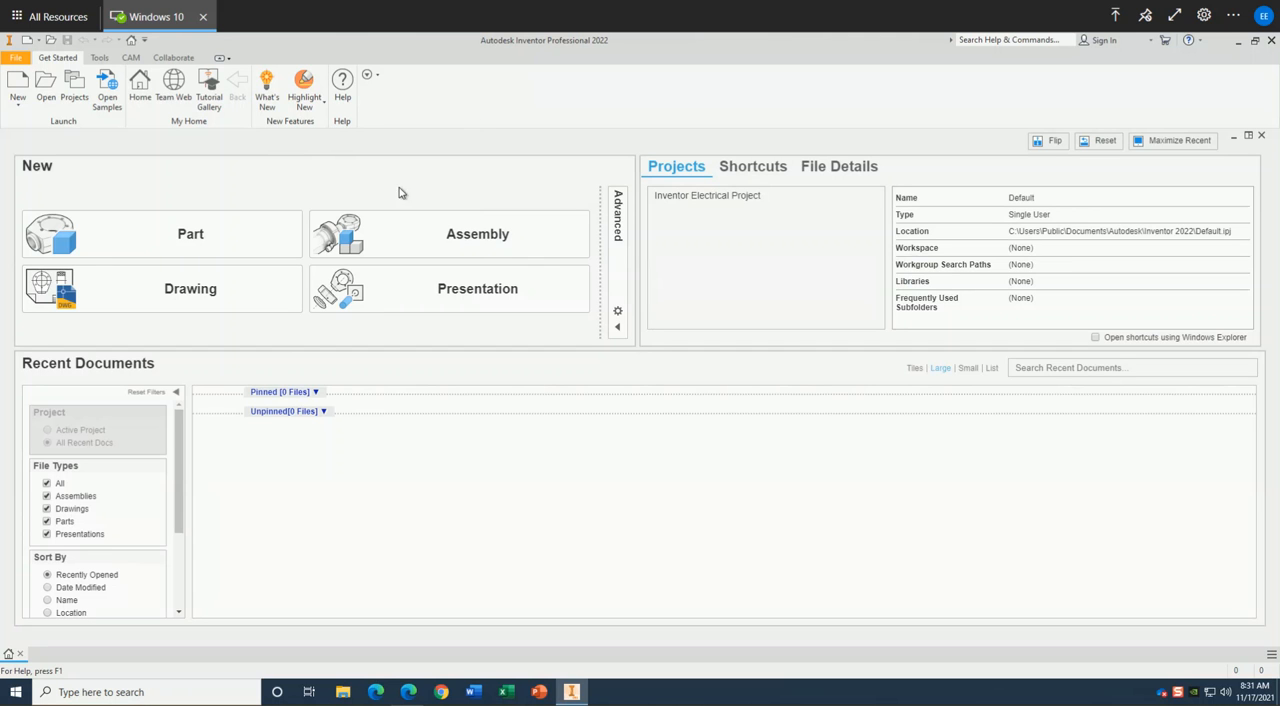
# Create a new part and start a 2D sketch on the origin's YZ plane.
pyautogui.click(156, 244)
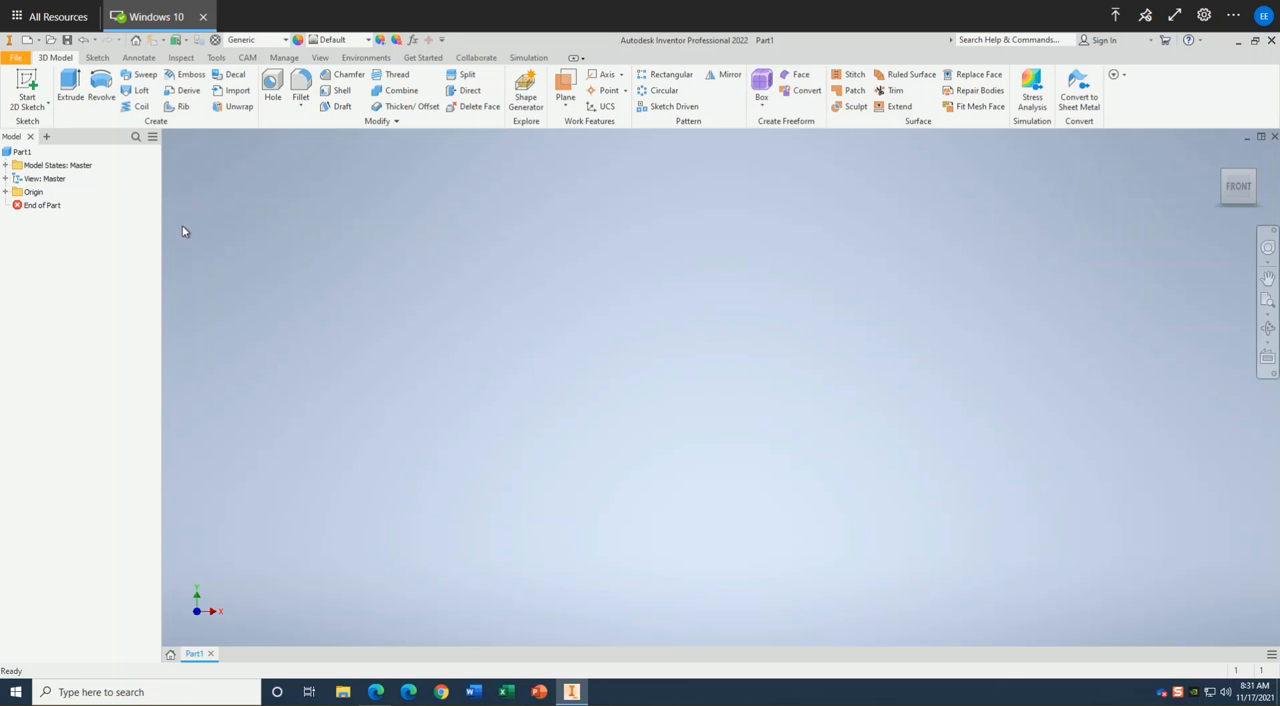
pyautogui.click(17, 196)
pyautogui.click(5, 193)
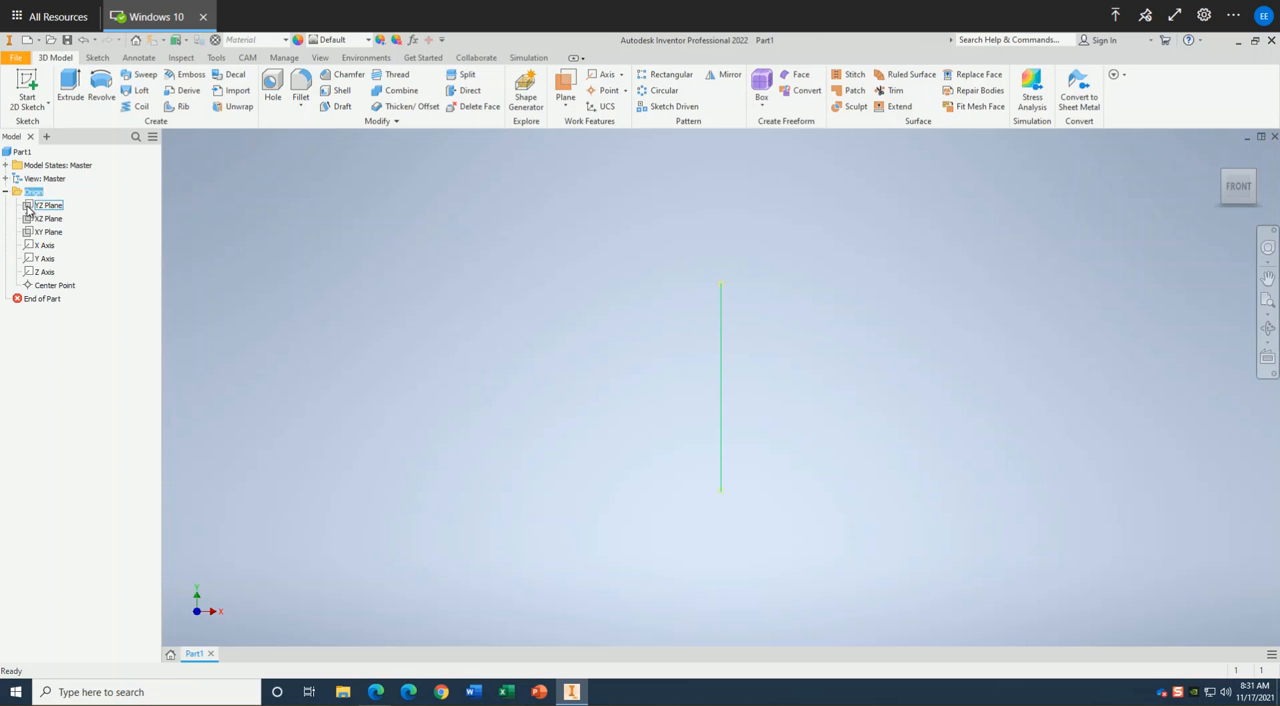
pyautogui.click(28, 208)
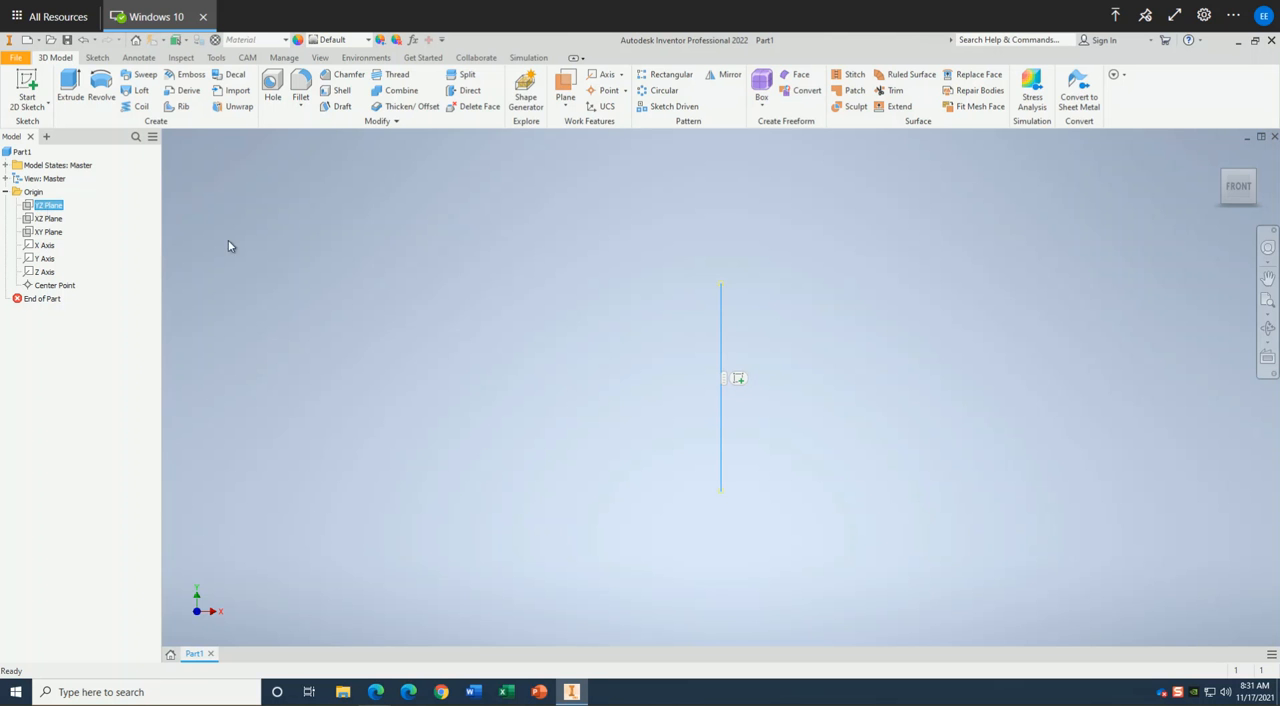
pyautogui.click(738, 381)
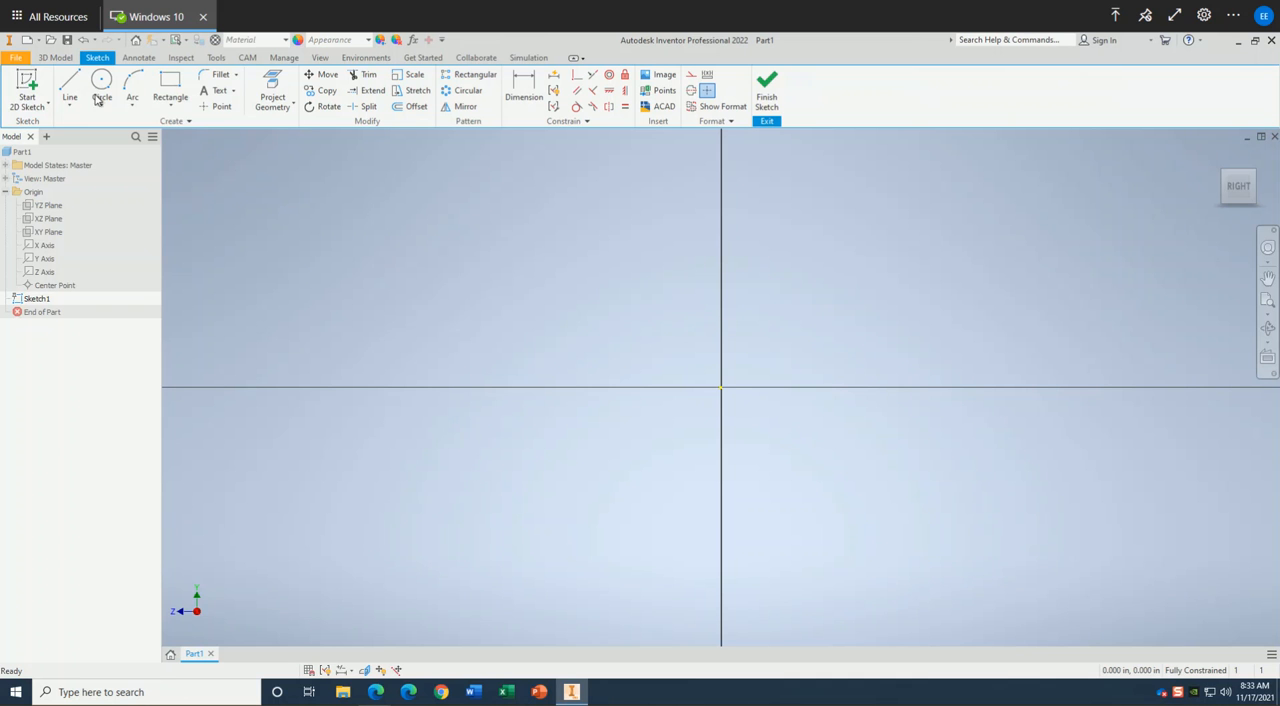
# Draw a 6 in line from the origin diagonally up to the right, at about 50 degrees from the vertical axis.
pyautogui.click(66, 84)
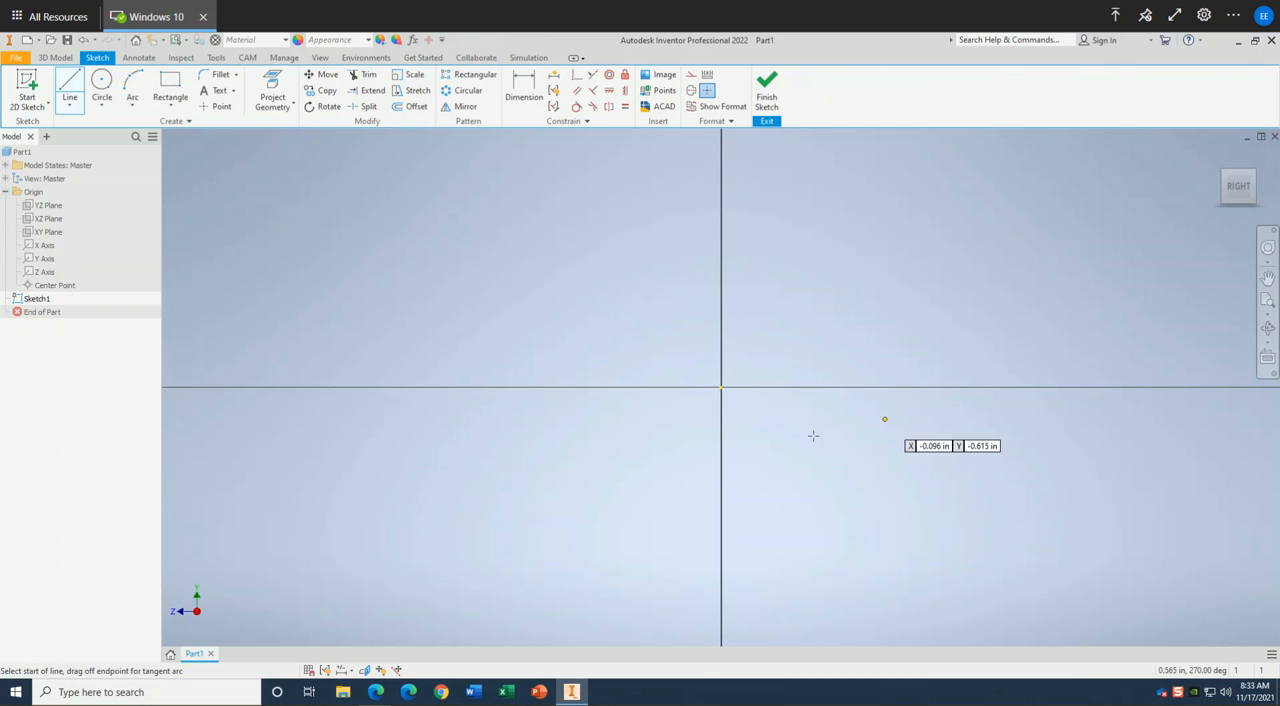
pyautogui.click(720, 386)
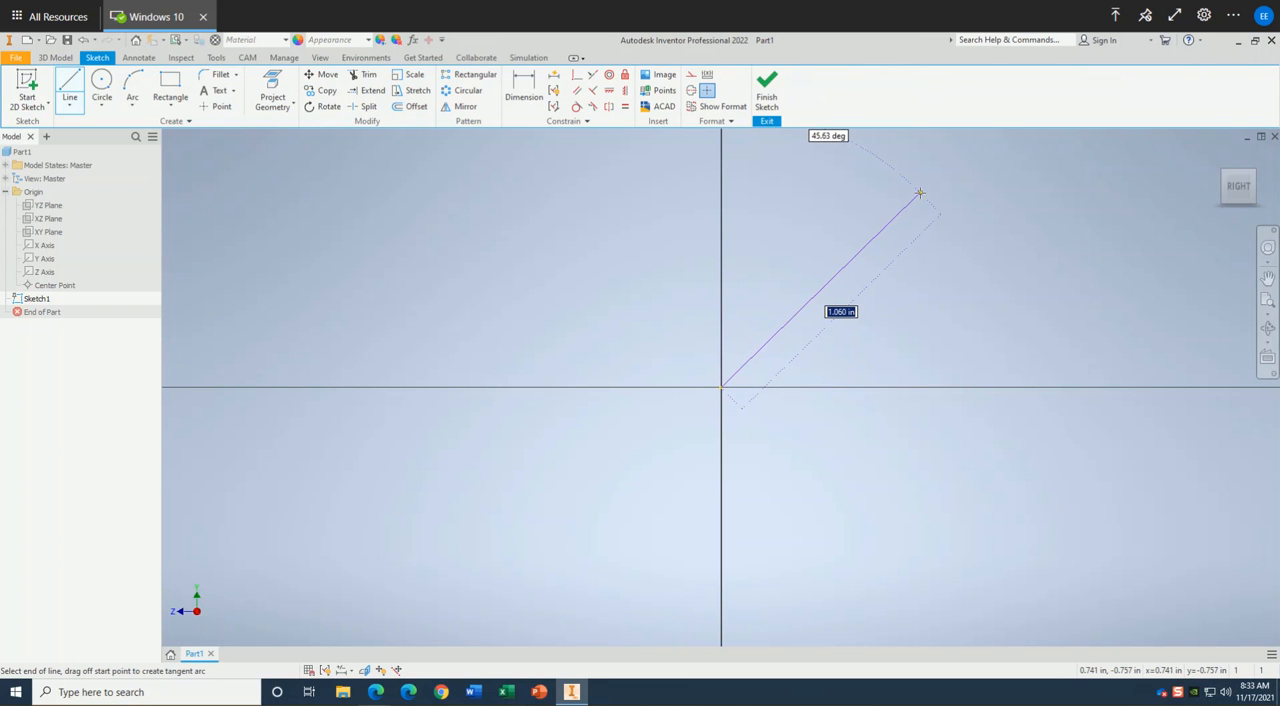
pyautogui.scroll(3, 920, 193)
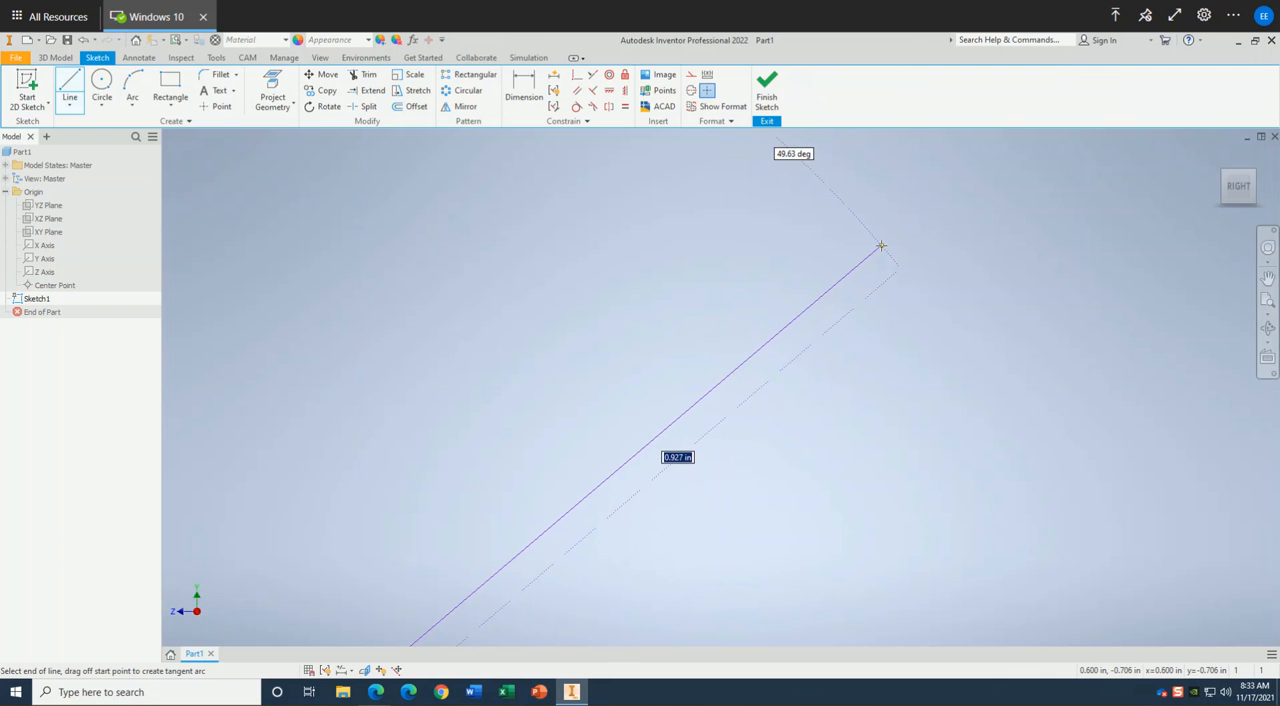
pyautogui.write('6')
pyautogui.press('Return')
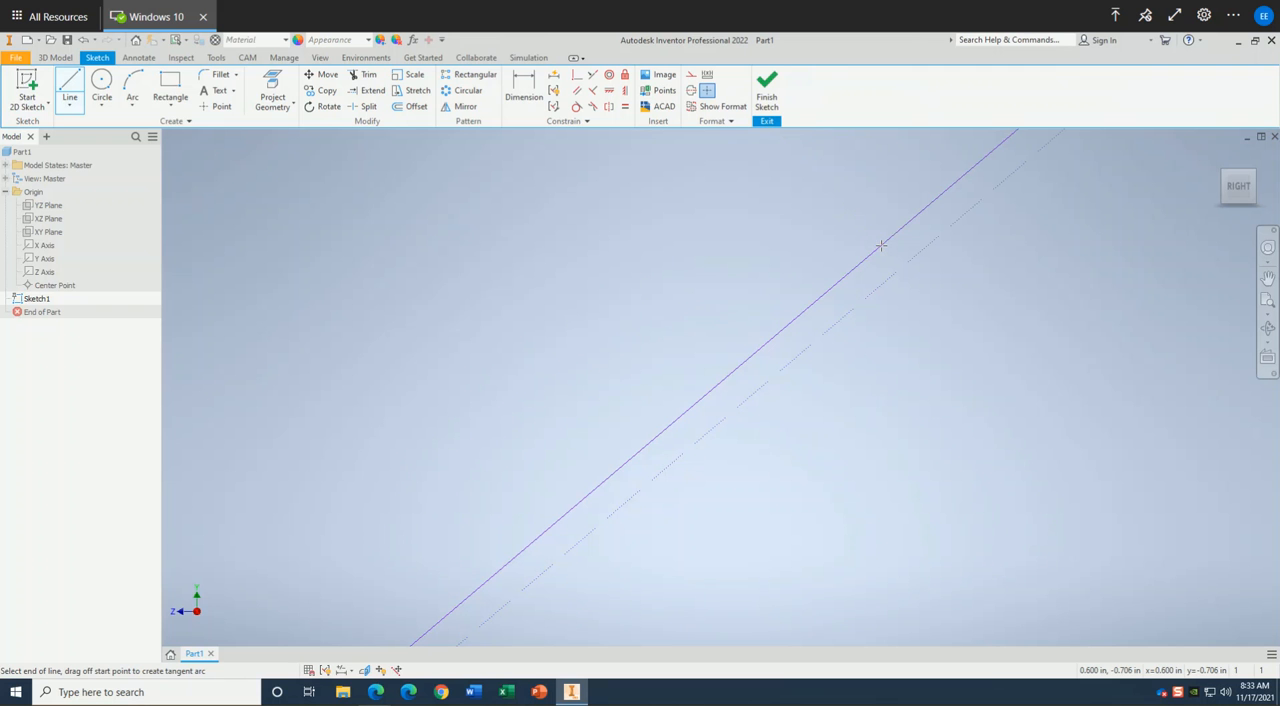
pyautogui.scroll(-3, 851, 277)
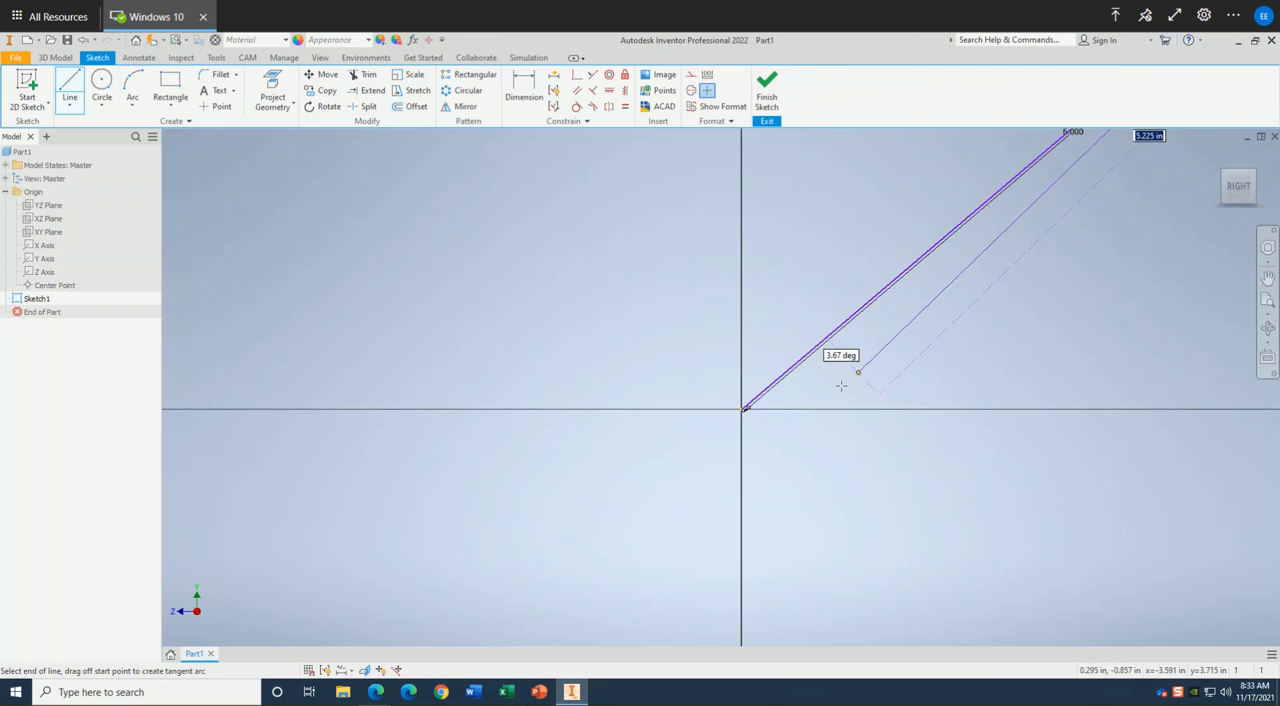
pyautogui.scroll(-5, 864, 334)
pyautogui.scroll(5, 870, 330)
pyautogui.moveTo(810, 376); pyautogui.dragTo(790, 412, button='middle')
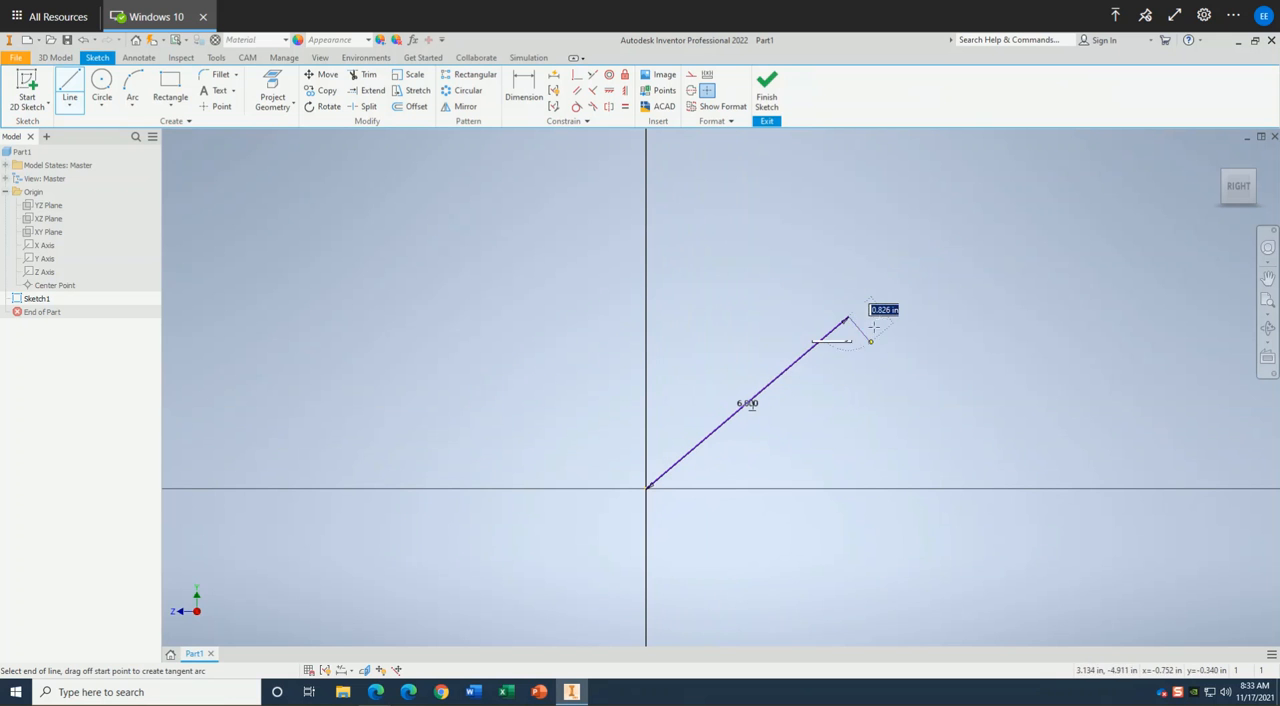
pyautogui.press('Escape')
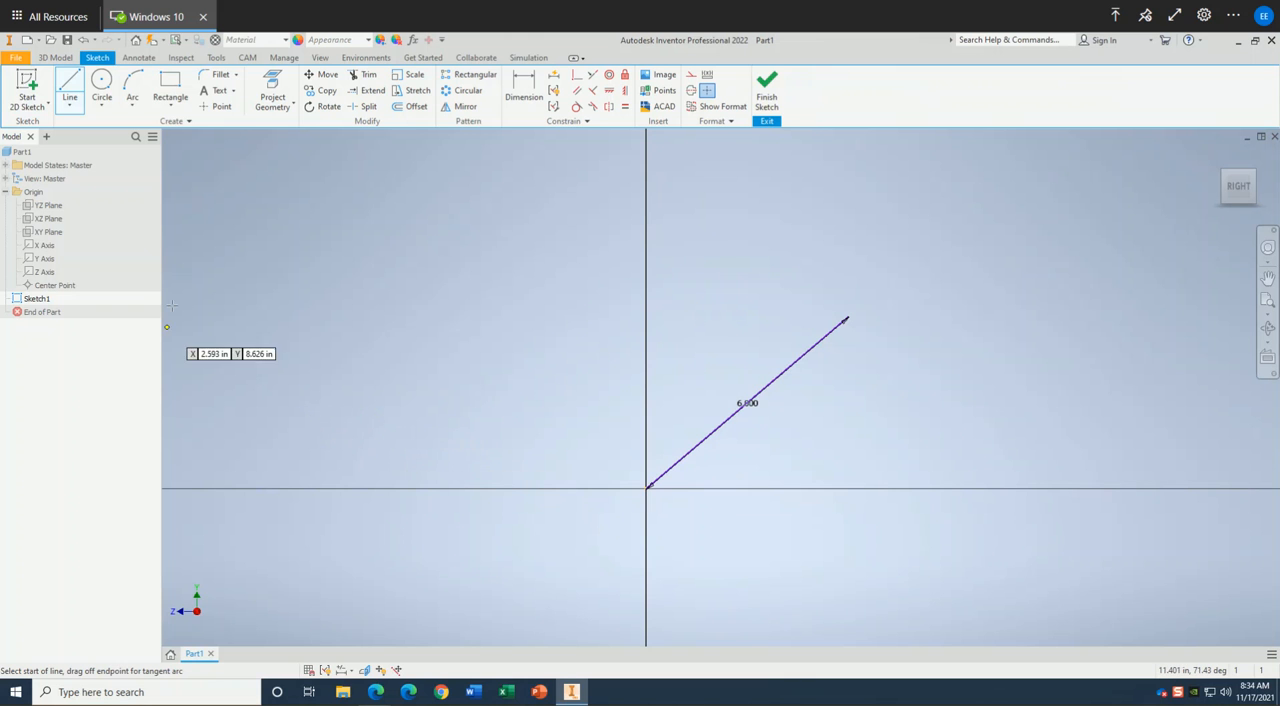
# Draw a 1 in line from the origin down to the left, extending the 6 in line in the opposite direction.
pyautogui.click(66, 85)
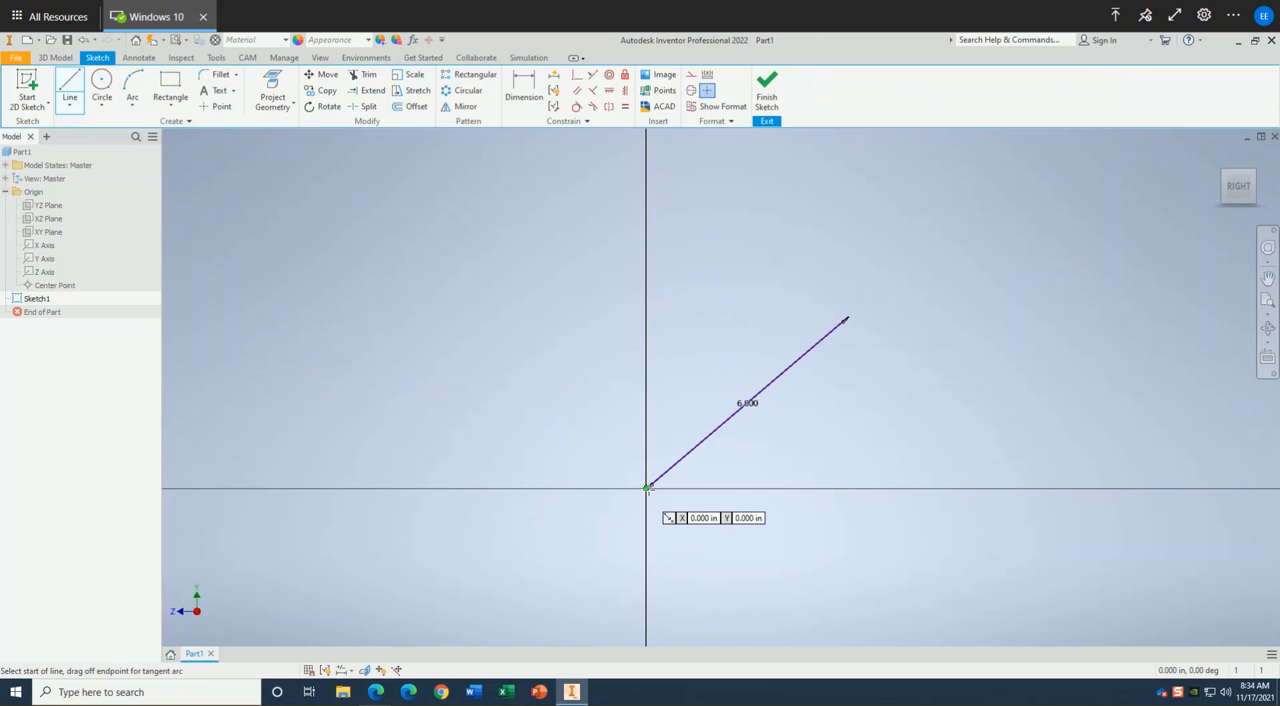
pyautogui.click(647, 488)
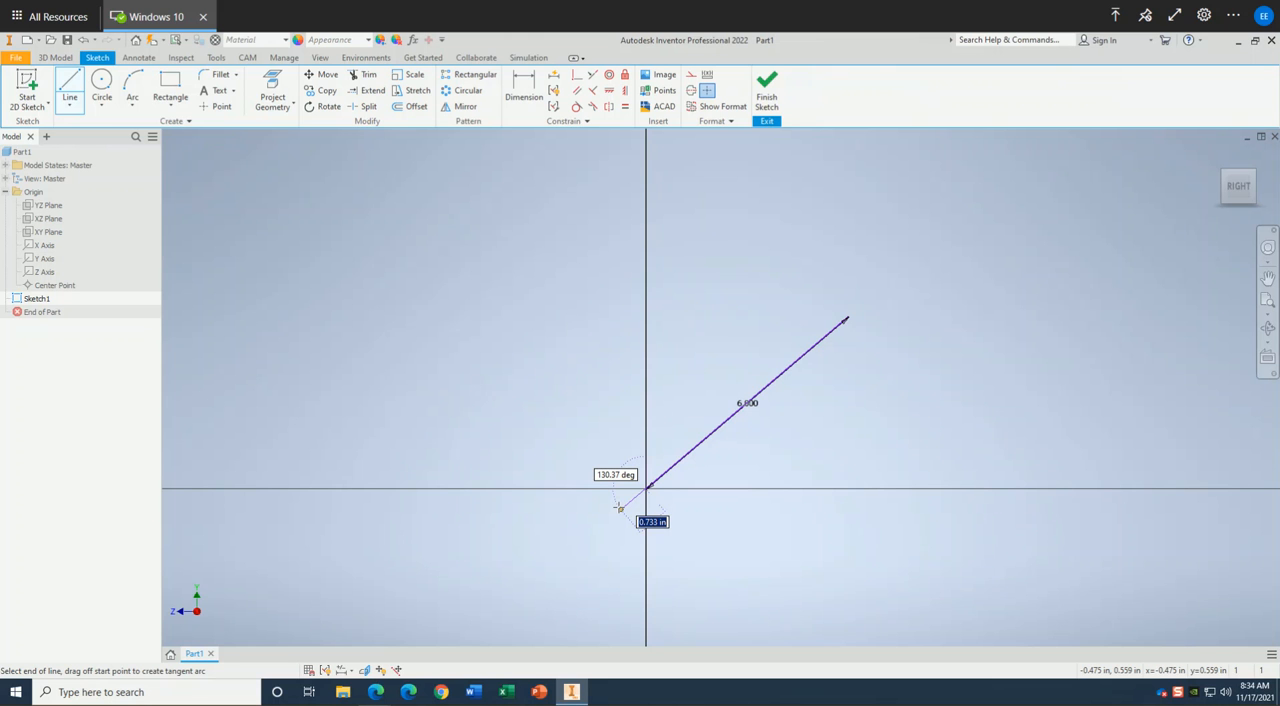
pyautogui.press('Tab')
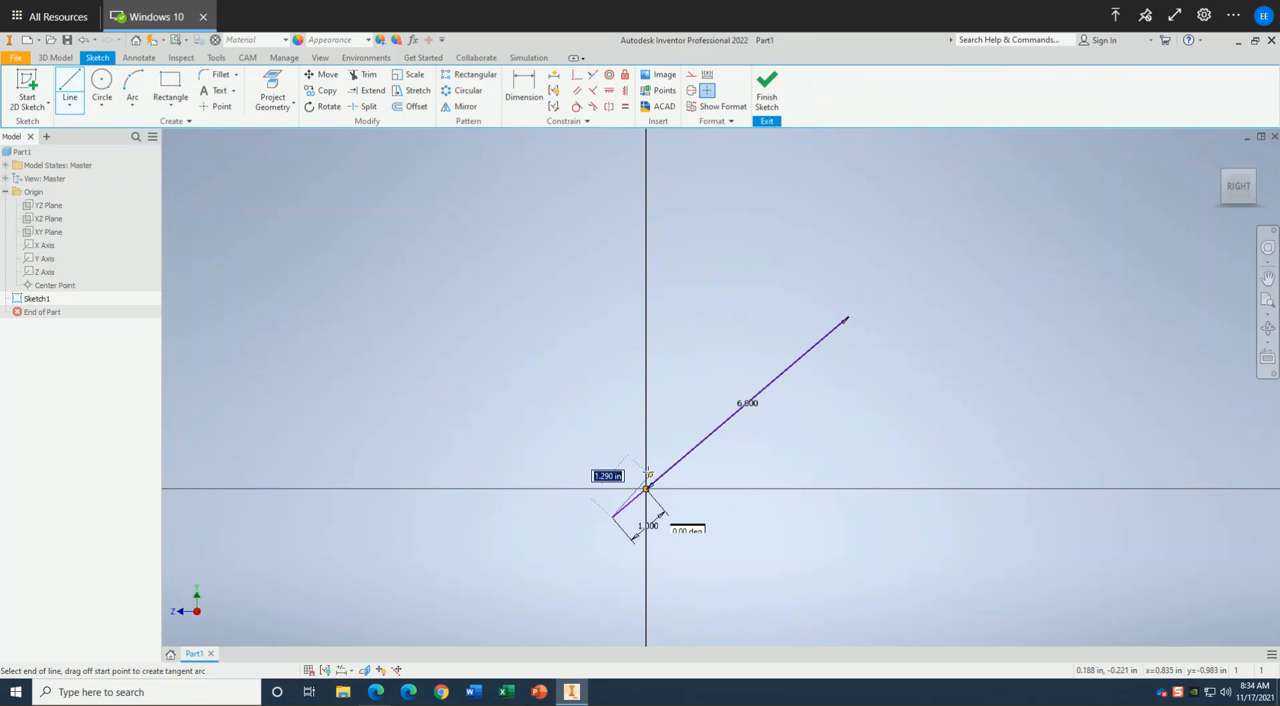
pyautogui.press('Escape')
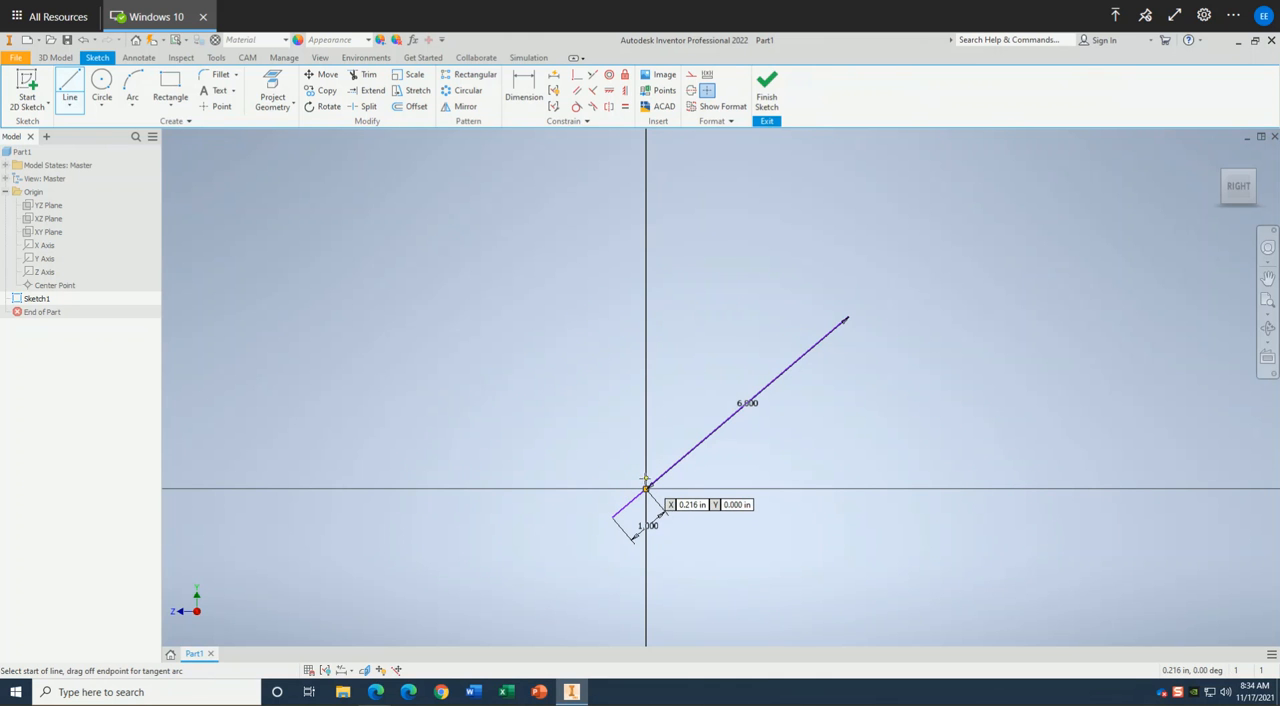
# Sketch the upper spike, left arm's upper edge and right arm's lower edge of a small star around the 6 in line's far end.
pyautogui.scroll(2, 646, 489)
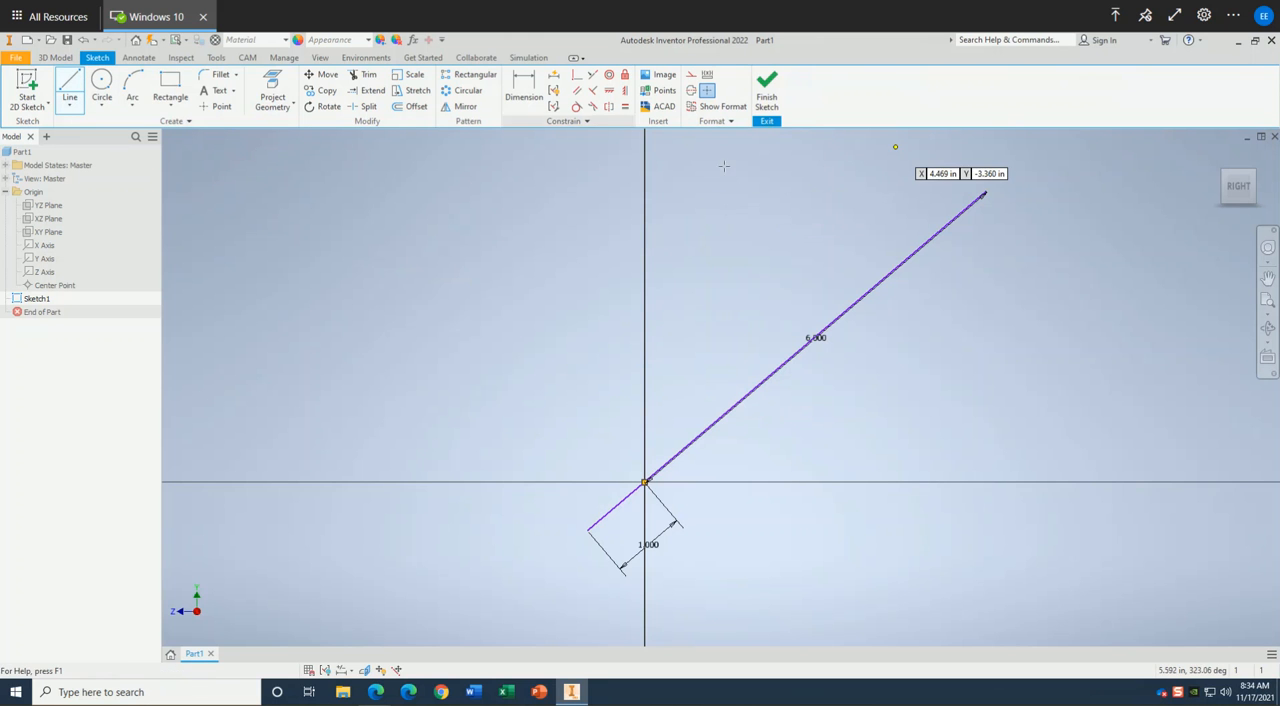
pyautogui.click(985, 188)
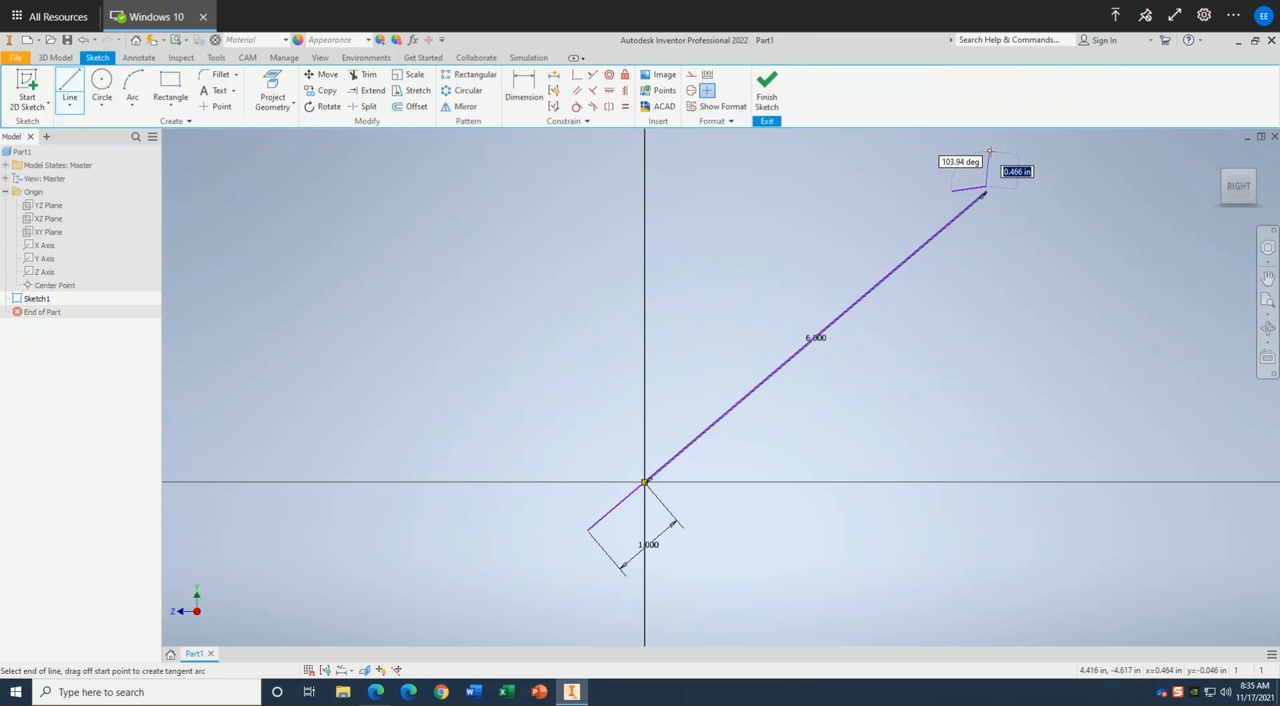
pyautogui.click(990, 152)
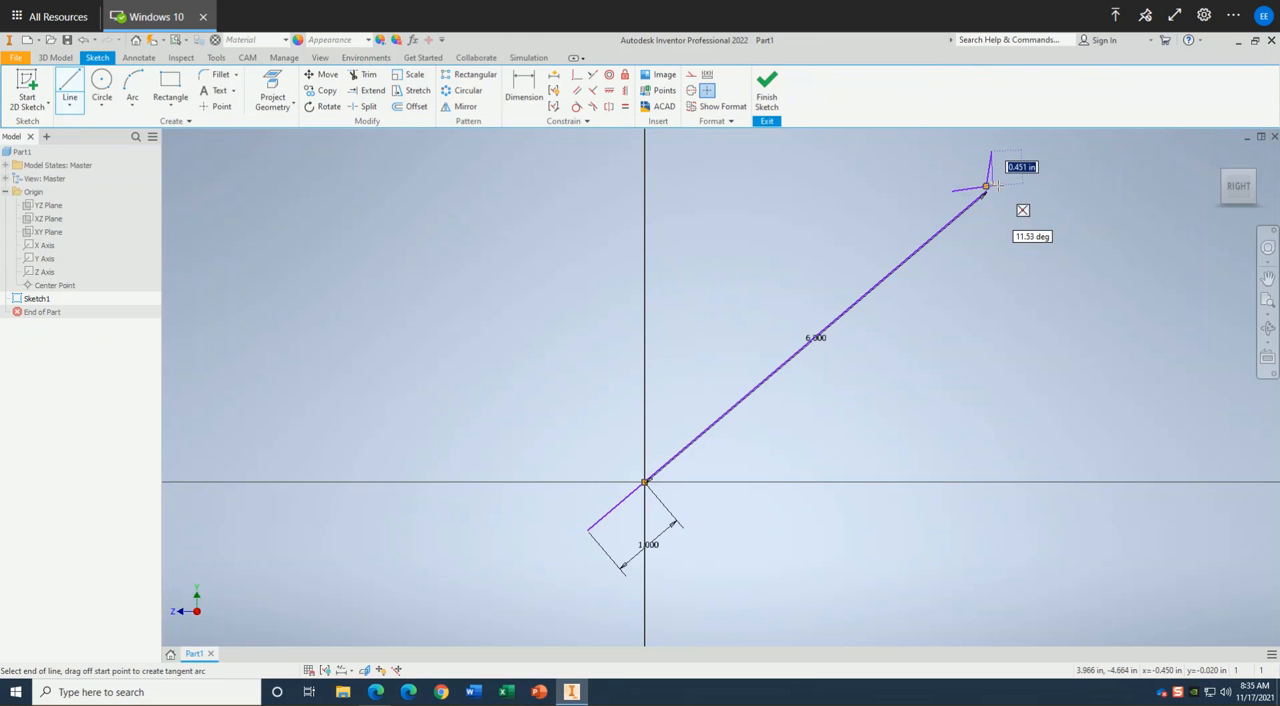
pyautogui.doubleClick(993, 186)
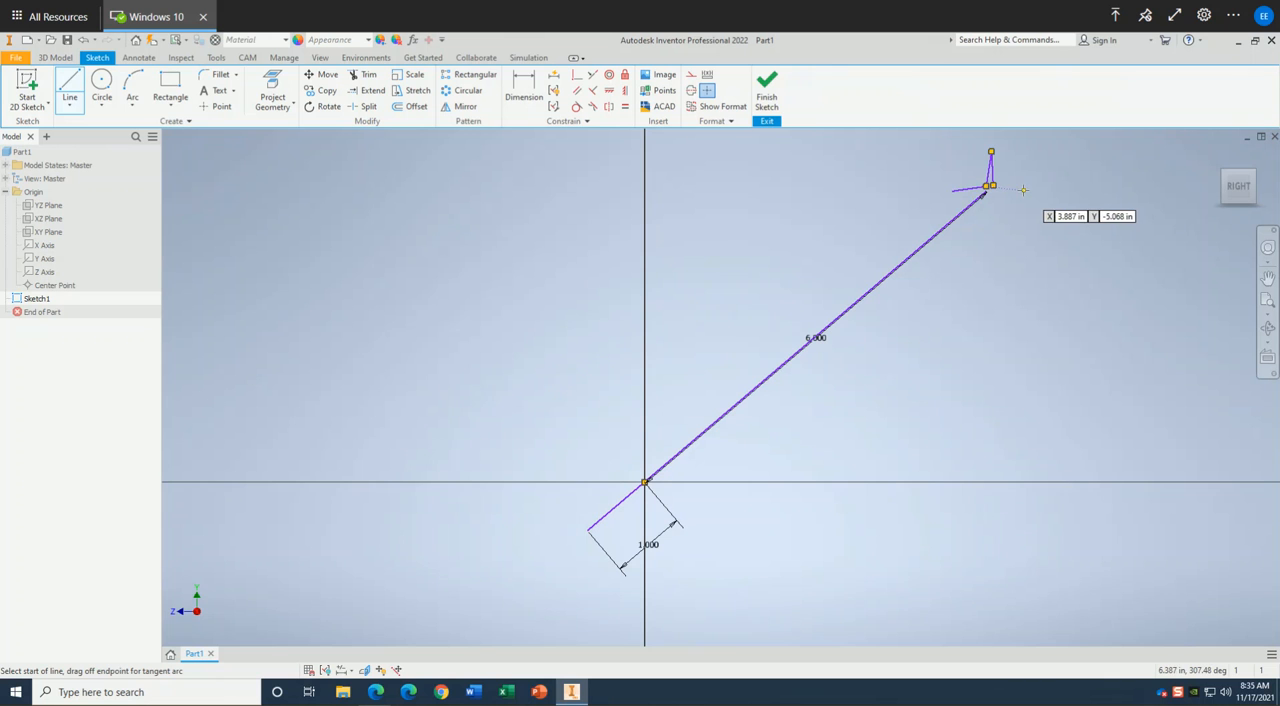
pyautogui.click(991, 186)
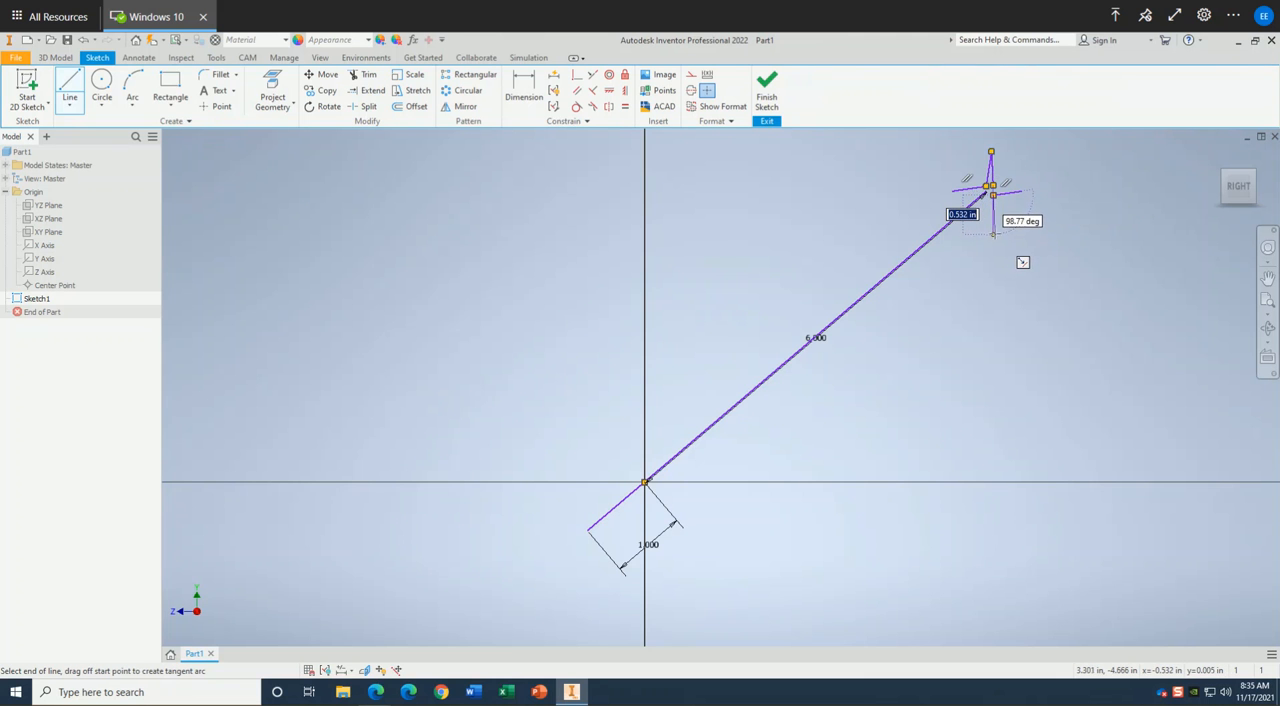
# Complete the four-pointed star outline with lines for the short lower spike, the left arm's lower edge and the right arm's upper edge.
pyautogui.scroll(-3, 1010, 255)
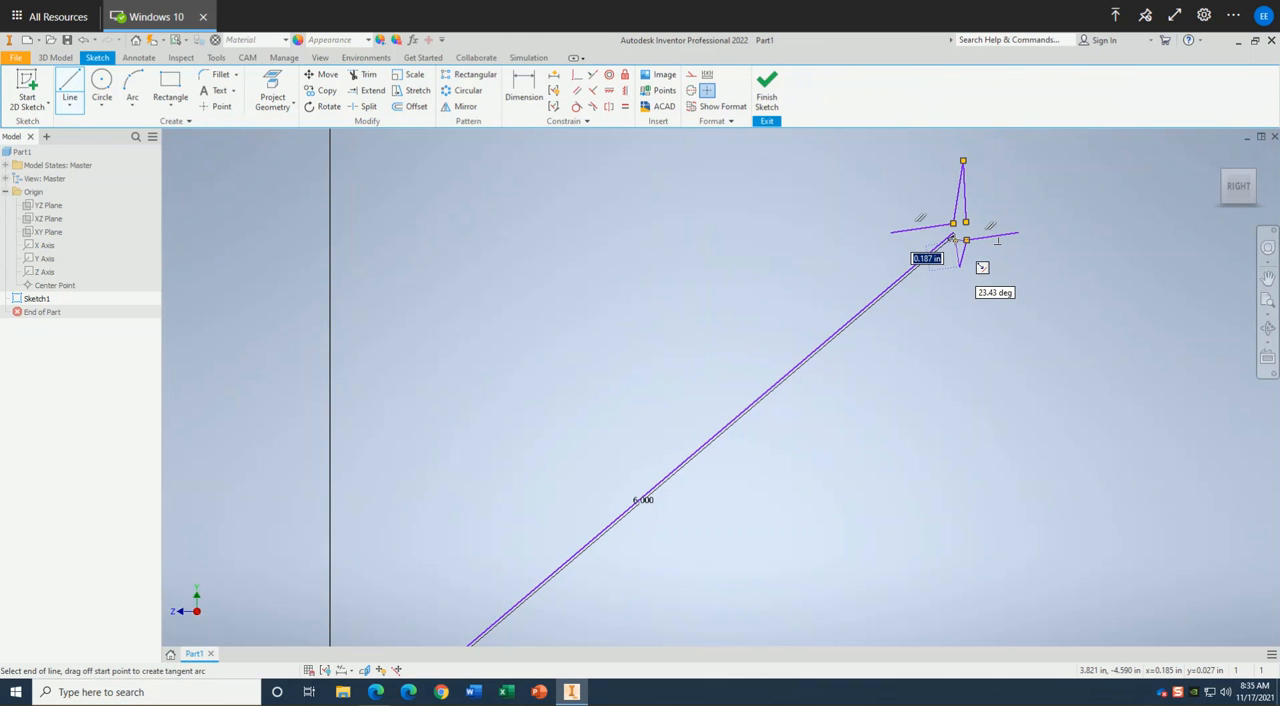
pyautogui.click(960, 265)
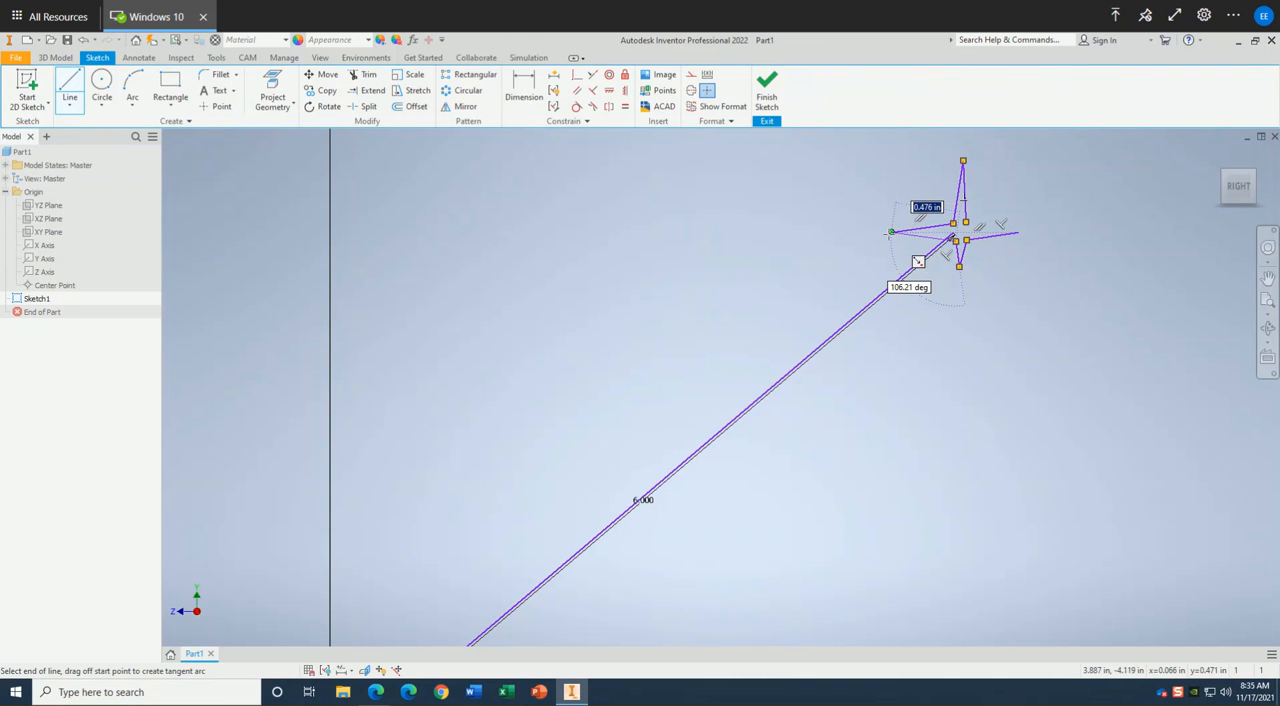
pyautogui.doubleClick(891, 232)
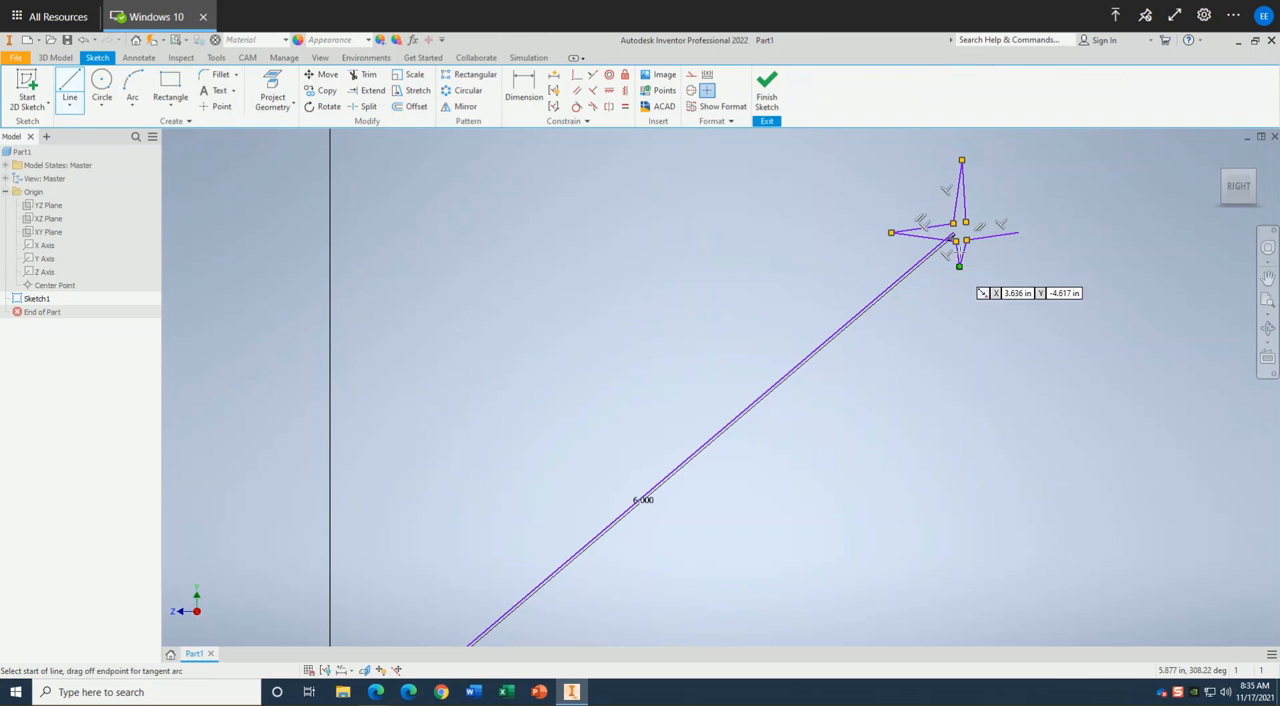
pyautogui.click(955, 240)
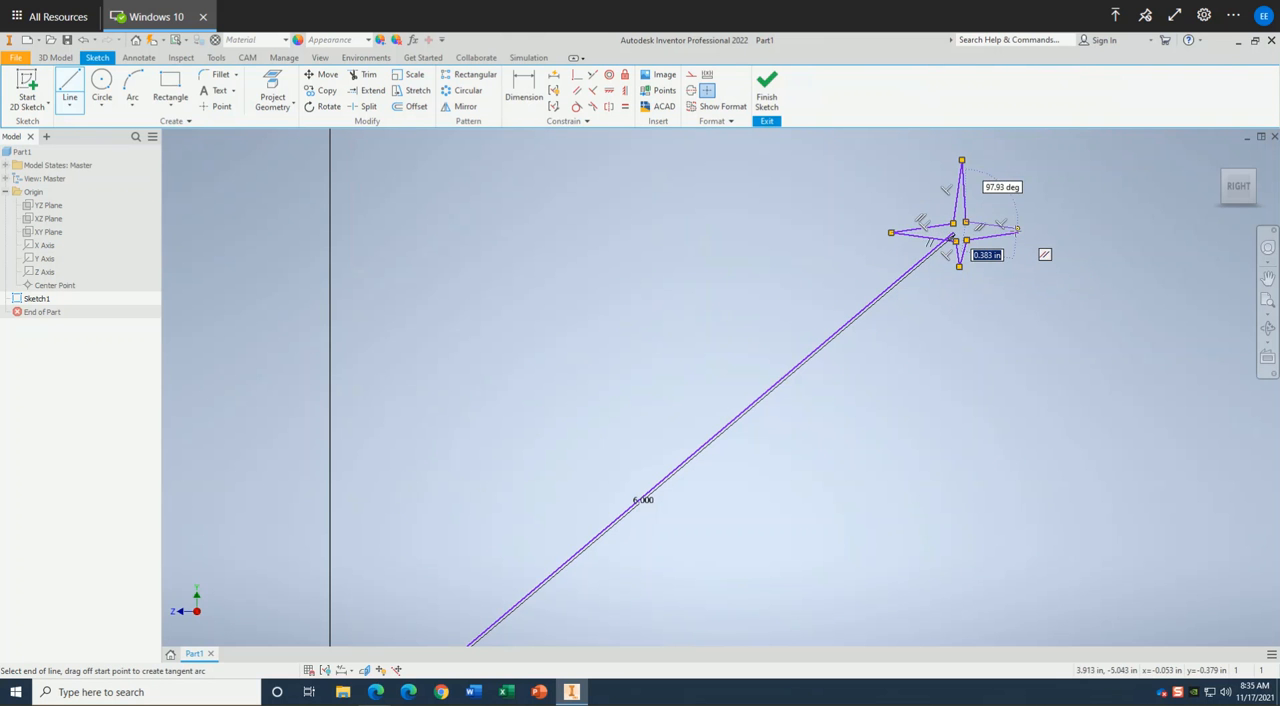
pyautogui.scroll(5, 1017, 235)
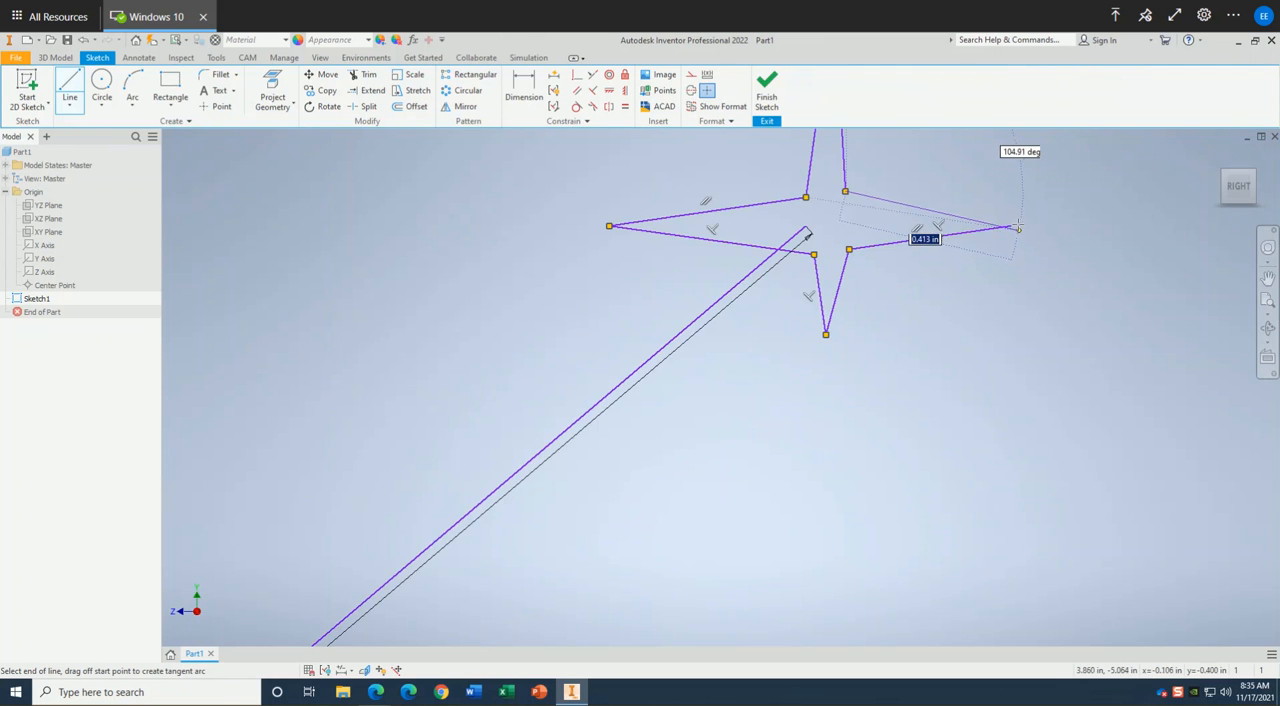
pyautogui.click(1011, 226)
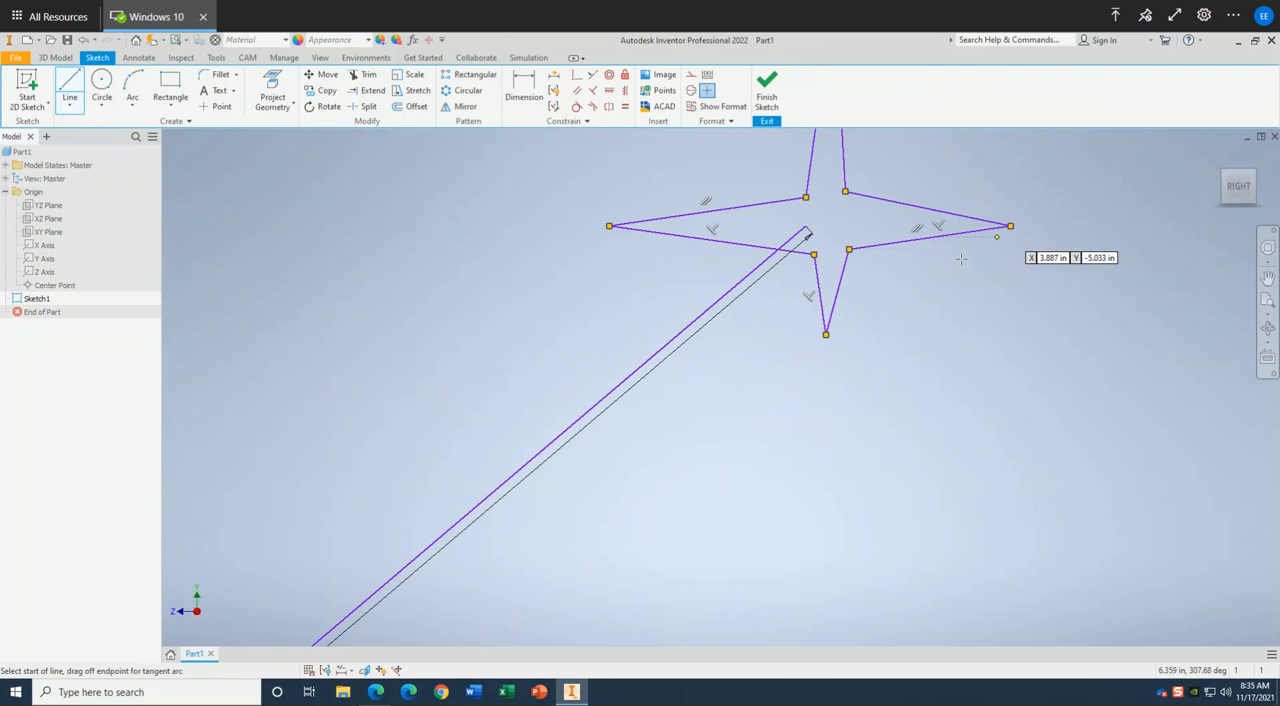
# Draw a three-point arc of about 29.7 in radius from the 6 in line's star end to near its midpoint, with the third point near the origin.
pyautogui.scroll(-4, 893, 270)
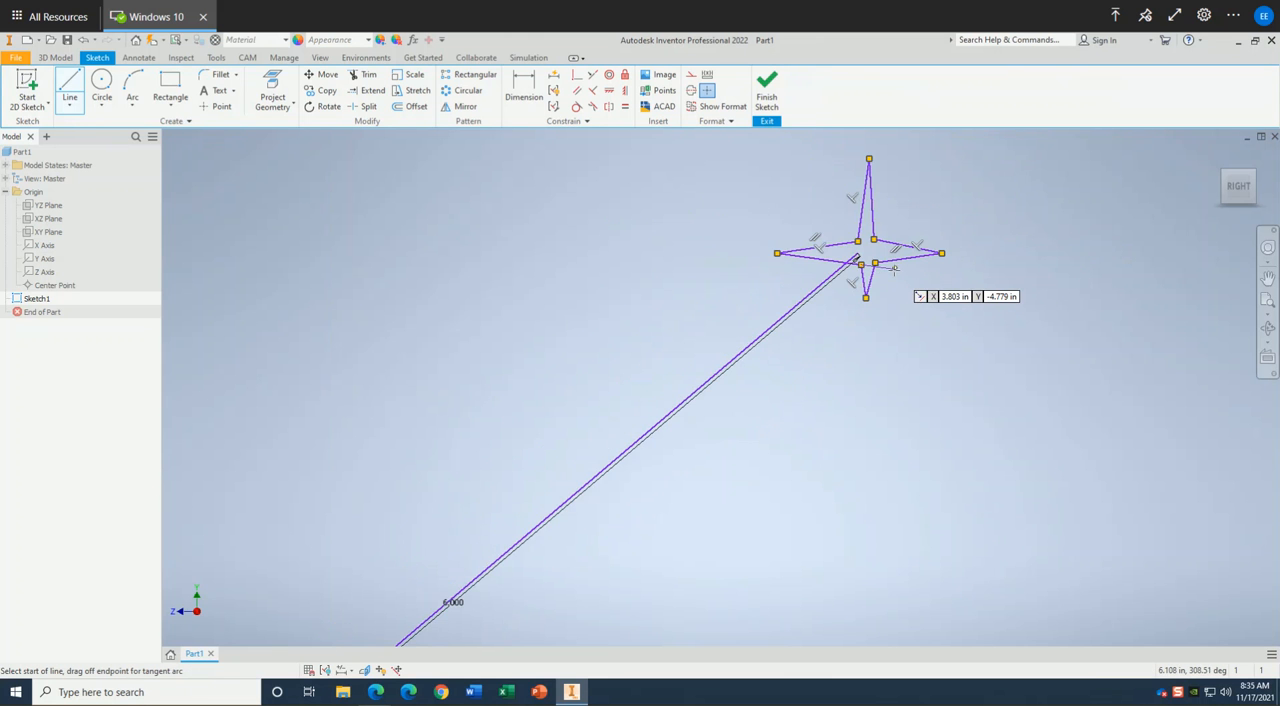
pyautogui.scroll(1, 897, 270)
pyautogui.moveTo(897, 270); pyautogui.dragTo(961, 273, button='middle')
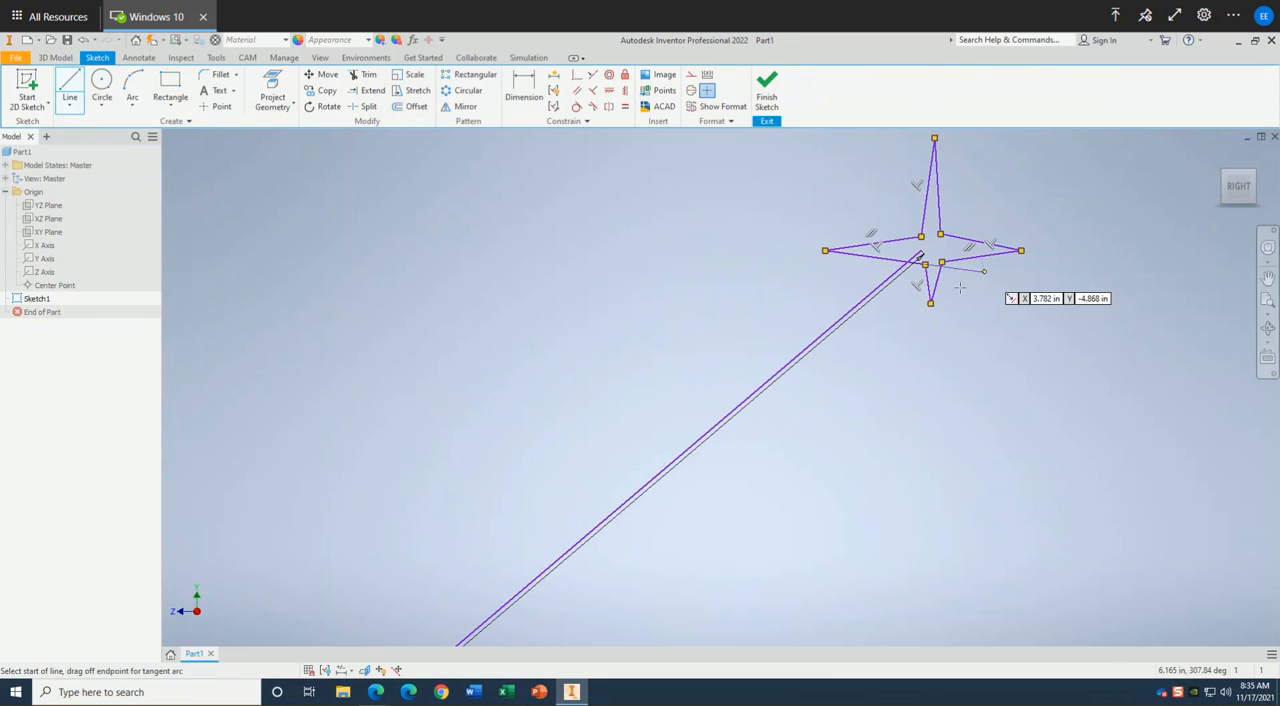
pyautogui.scroll(-3, 961, 273)
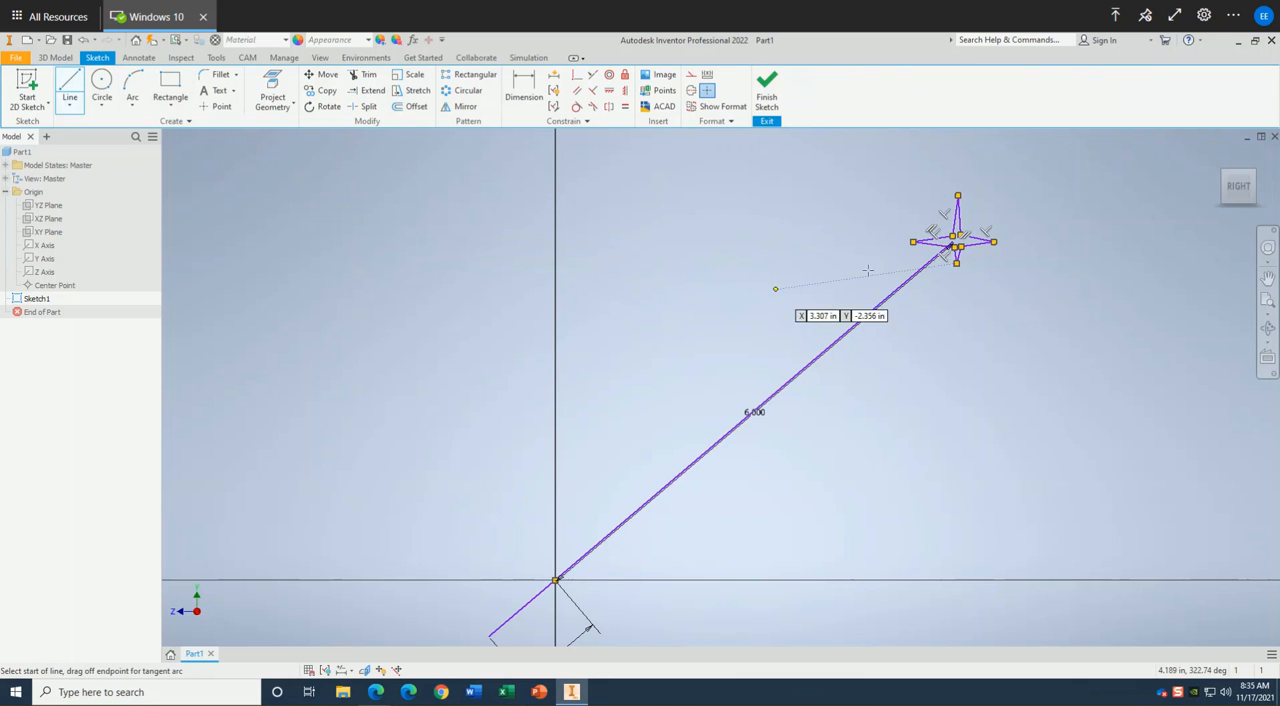
pyautogui.click(133, 106)
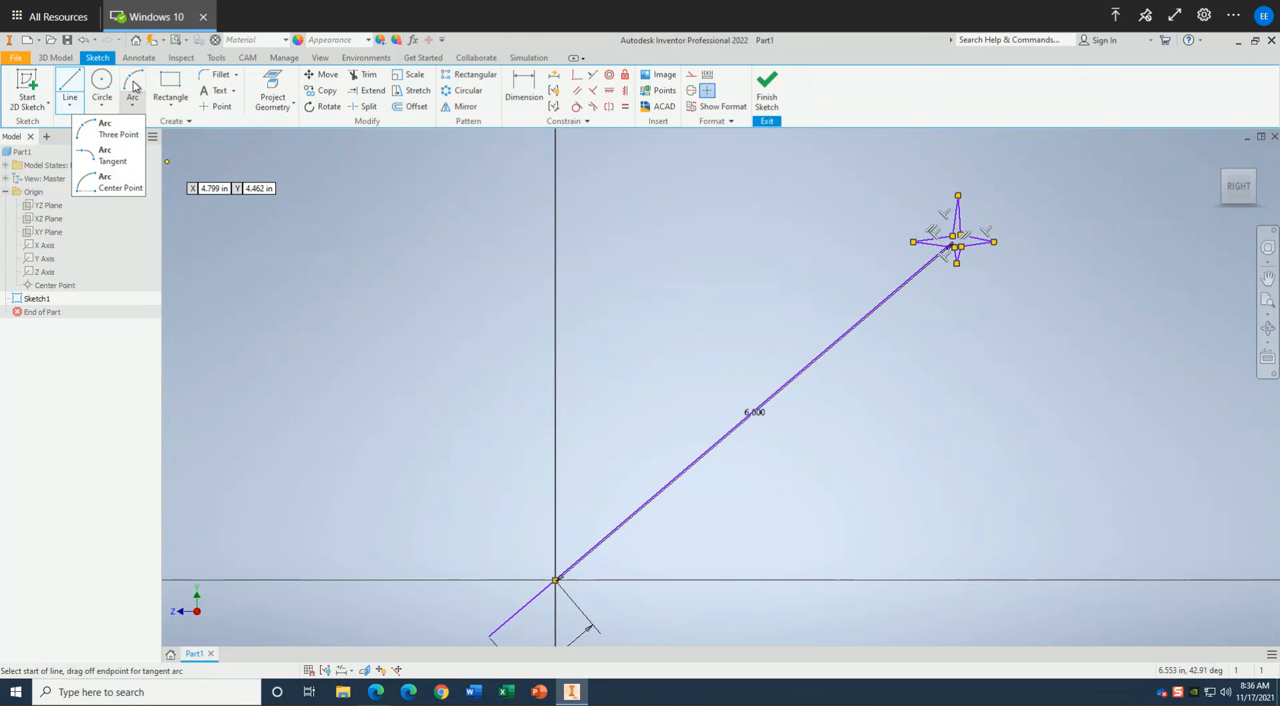
pyautogui.click(118, 129)
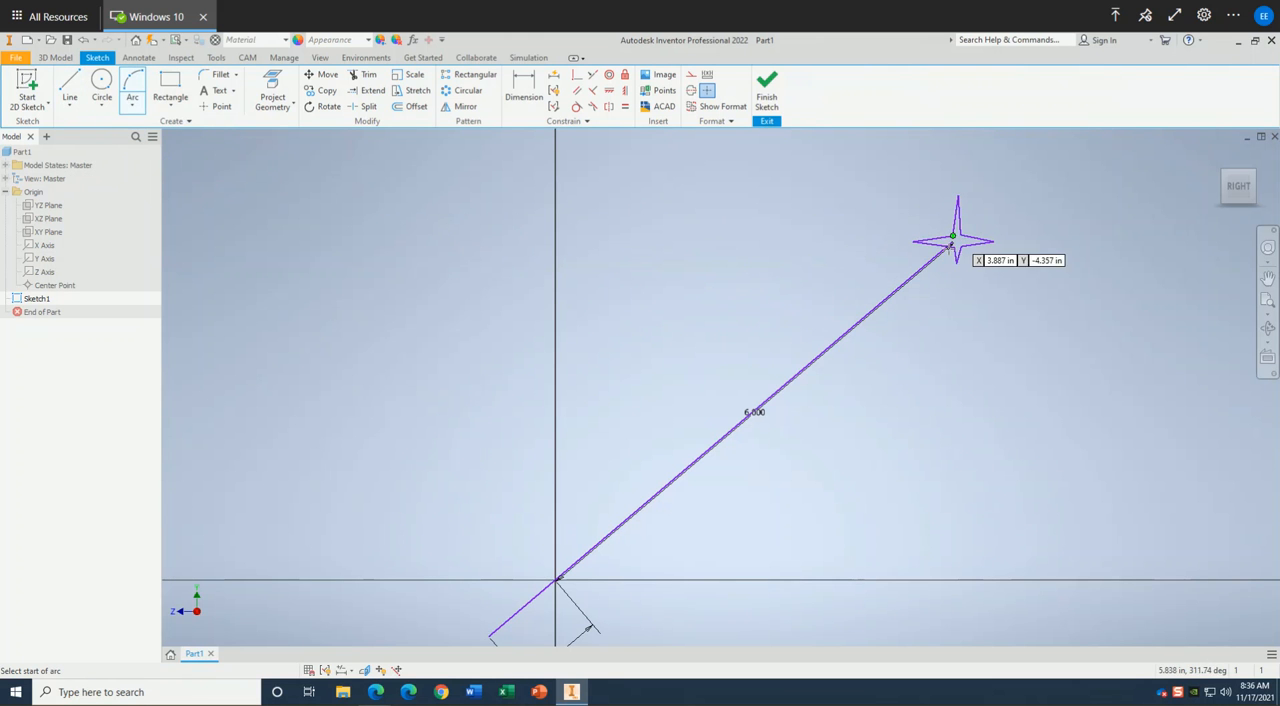
pyautogui.click(953, 249)
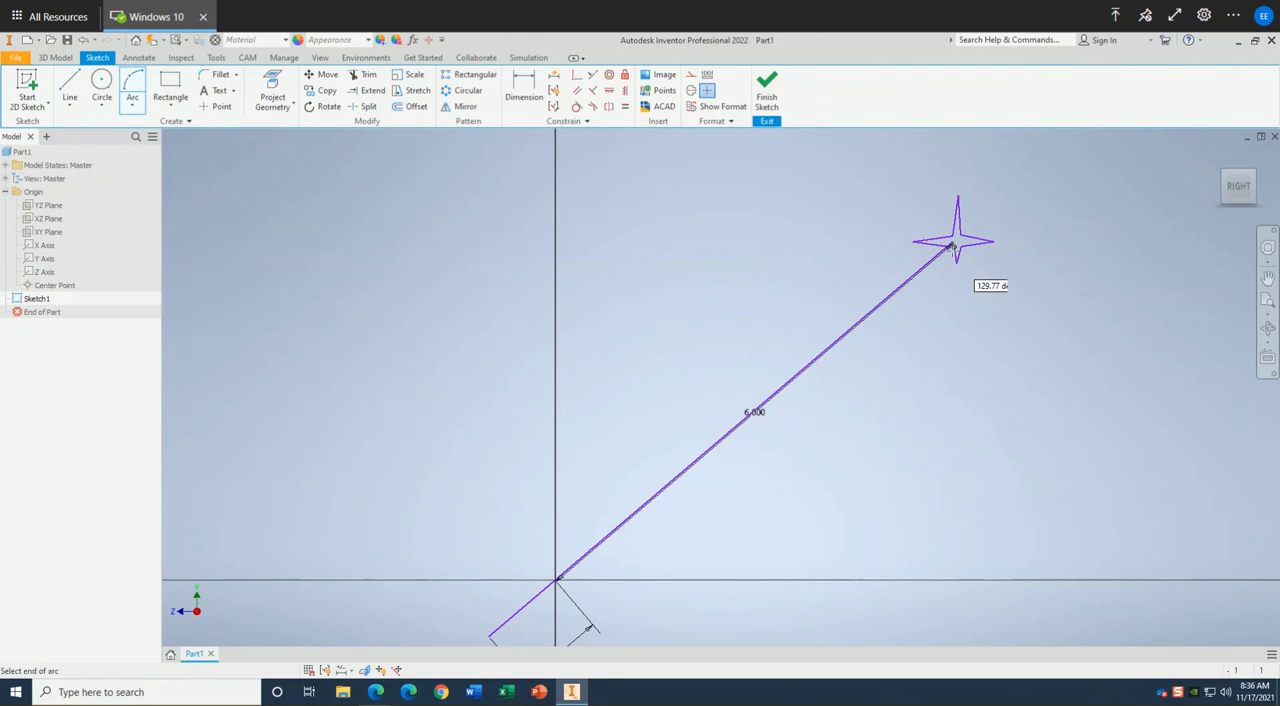
pyautogui.click(753, 400)
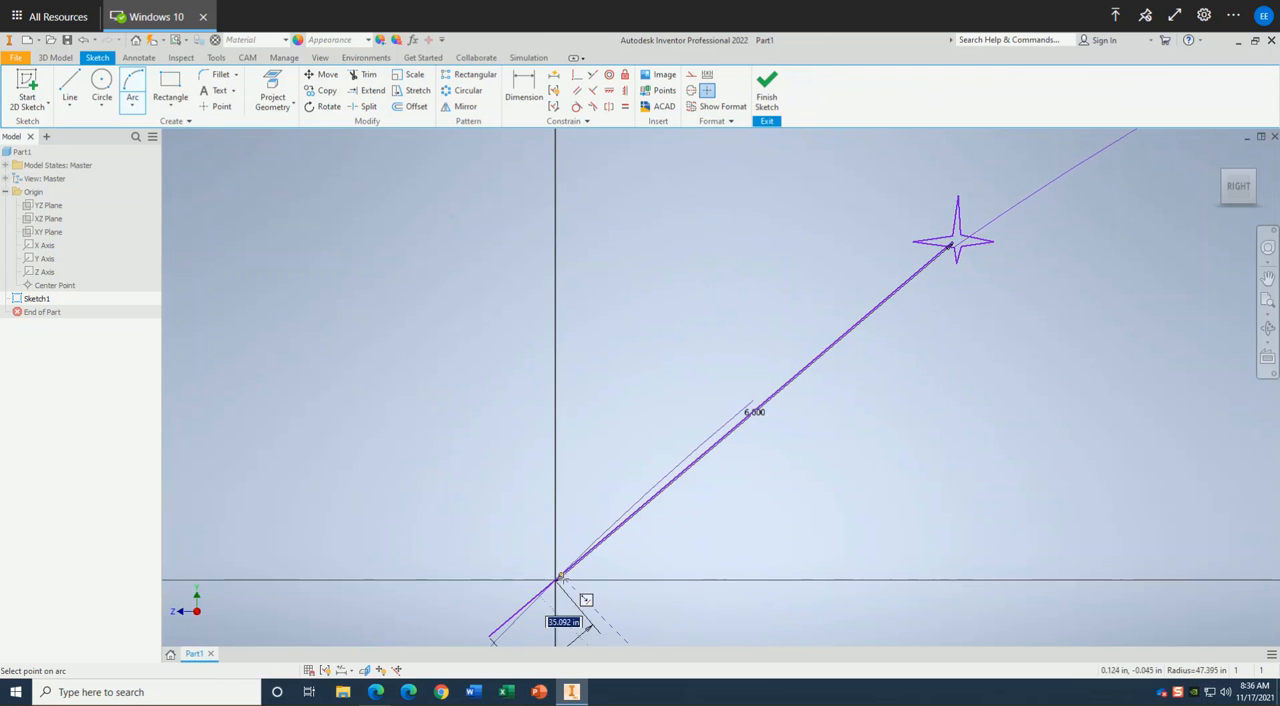
pyautogui.scroll(2, 560, 578)
pyautogui.moveTo(578, 568); pyautogui.dragTo(574, 517, button='middle')
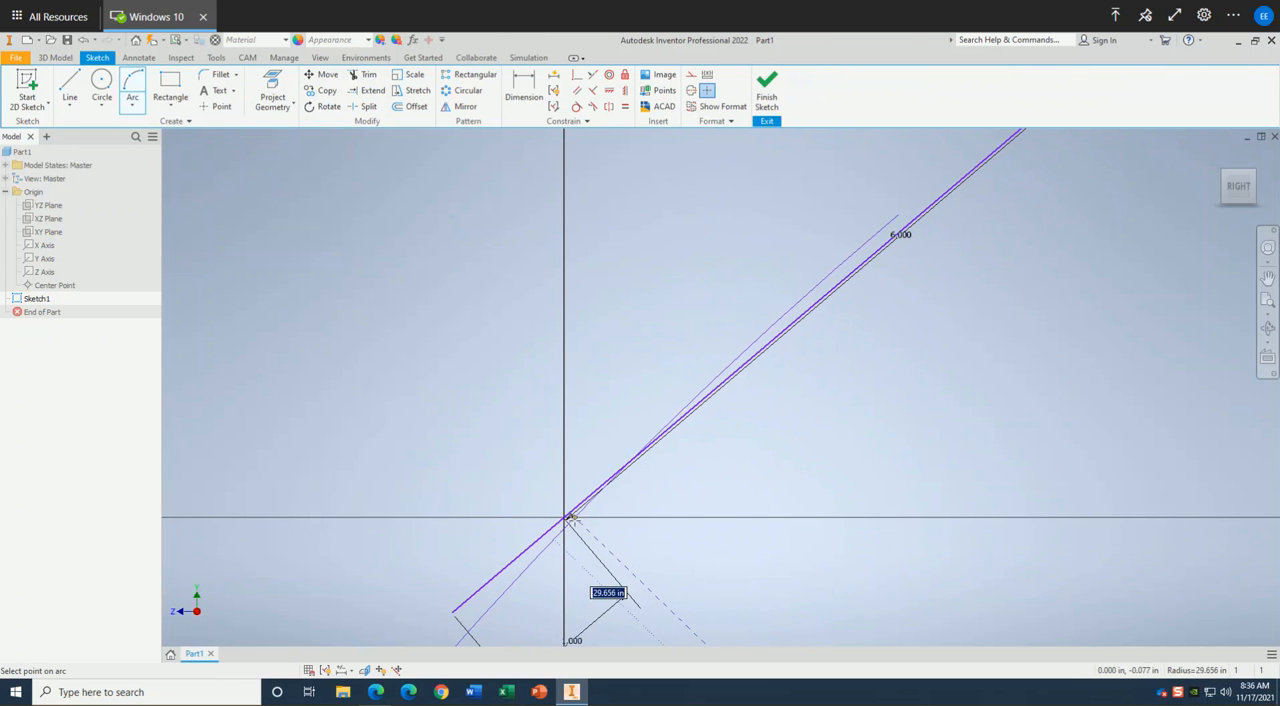
pyautogui.click(569, 518)
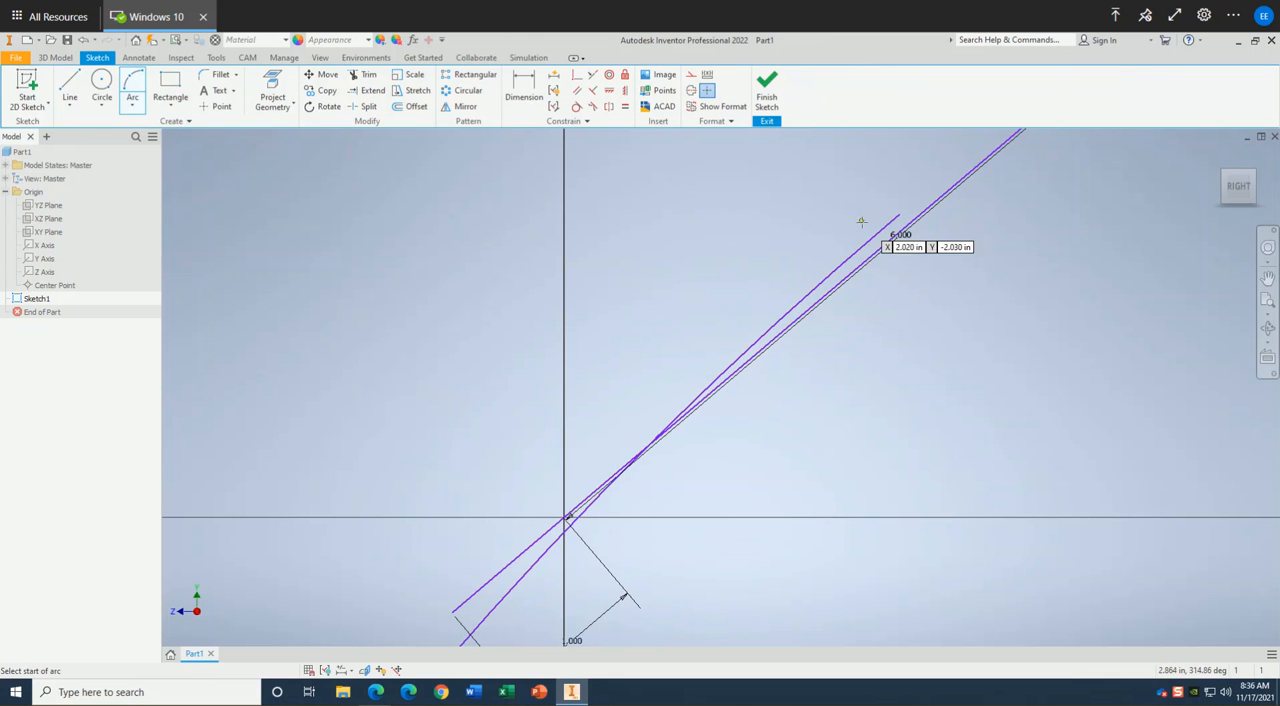
# Undo the last three-point arc.
pyautogui.scroll(6, 865, 221)
pyautogui.moveTo(873, 249); pyautogui.dragTo(803, 309, button='middle')
pyautogui.scroll(2, 803, 309)
pyautogui.scroll(-2, 772, 319)
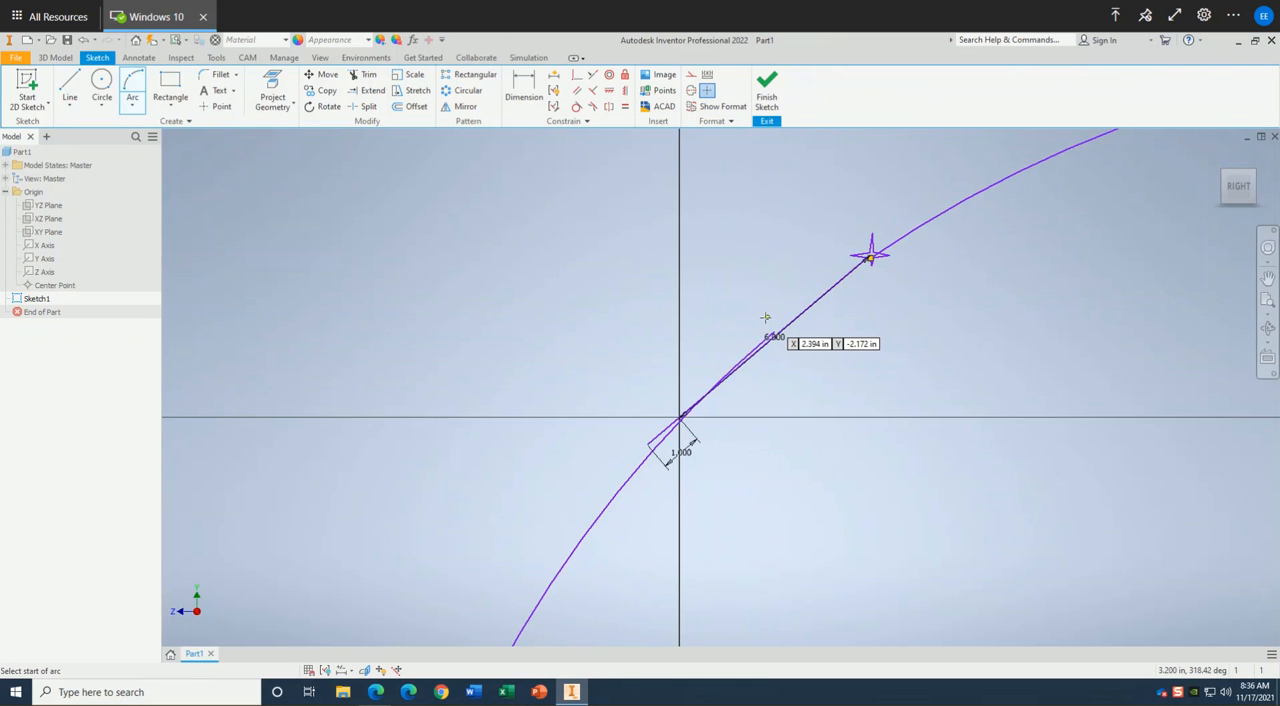
pyautogui.scroll(4, 766, 319)
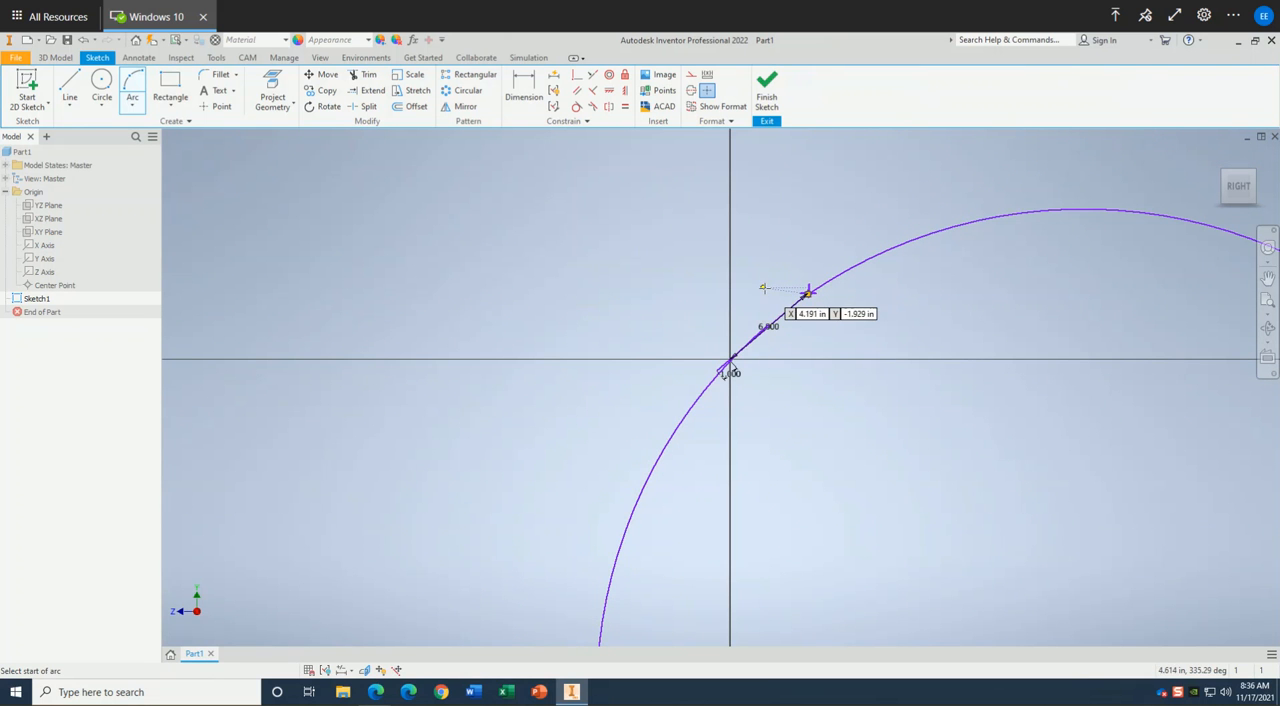
pyautogui.press('Escape')
pyautogui.scroll(-4, 764, 334)
pyautogui.scroll(-2, 768, 339)
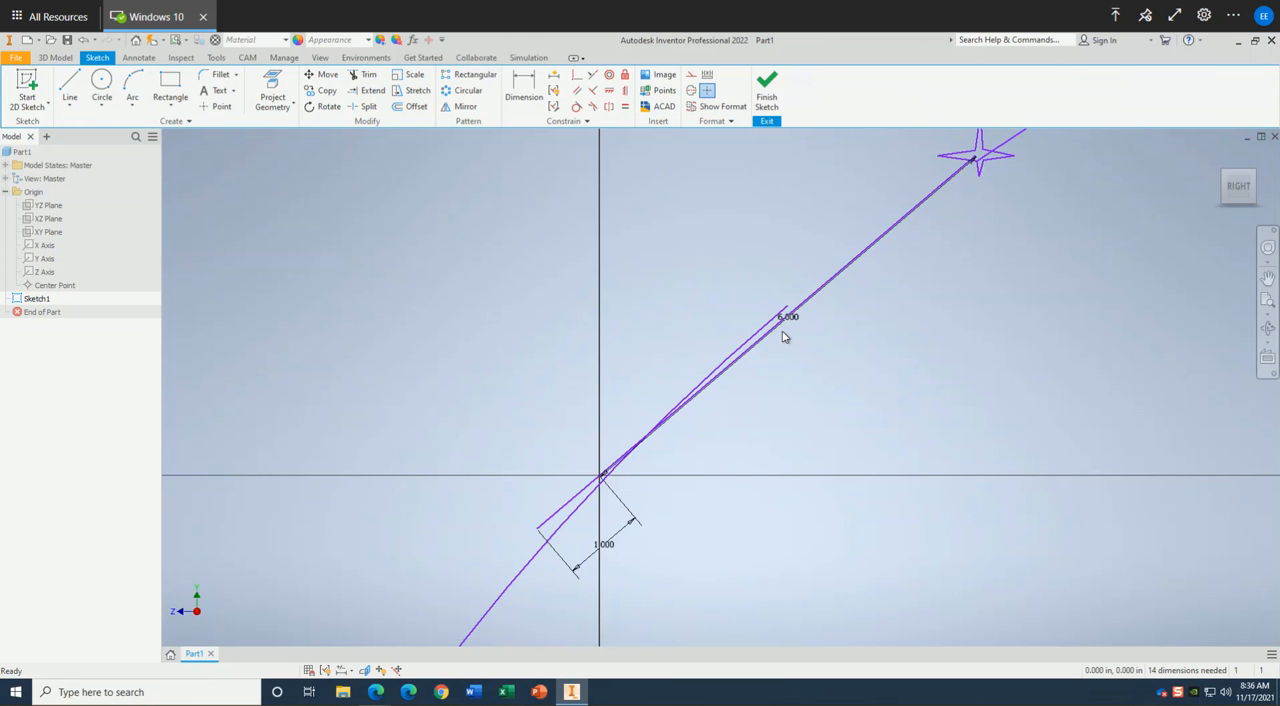
pyautogui.hotkey('ctrl', 'z')
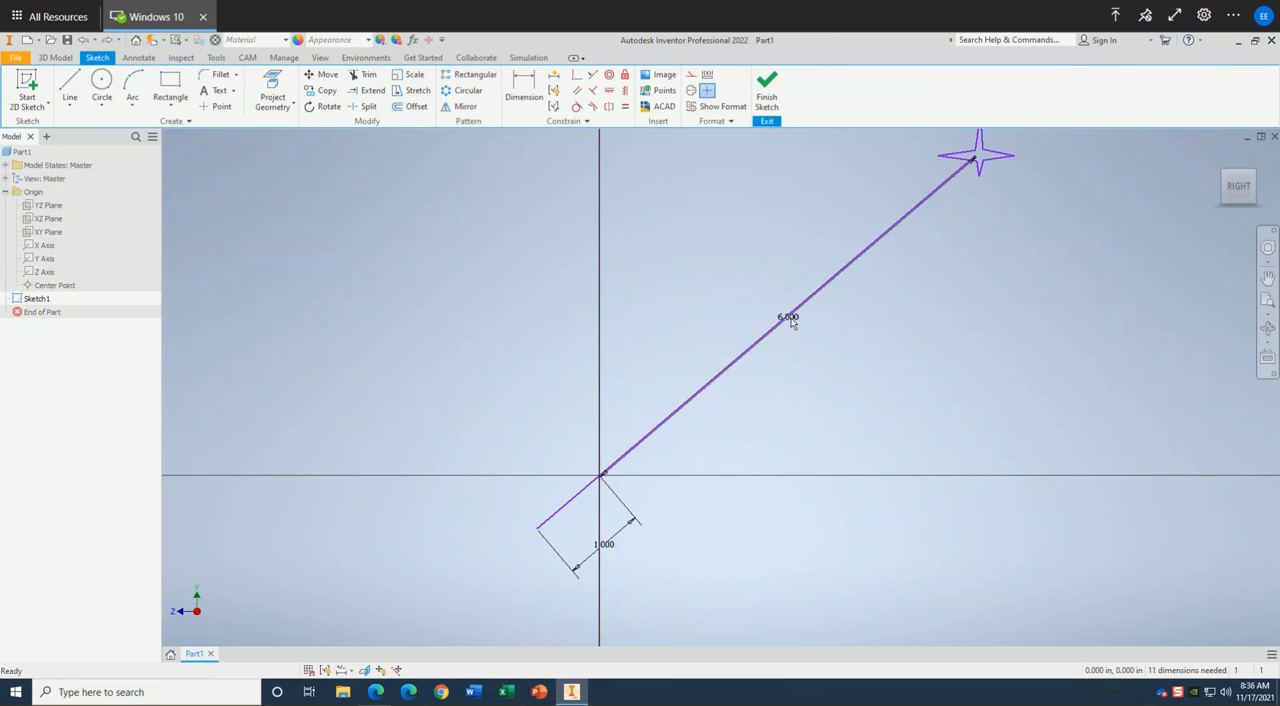
# Draw a three-point arc of about 26 in radius from the 6 in line's star end to near the origin, bulging above the line.
pyautogui.click(132, 104)
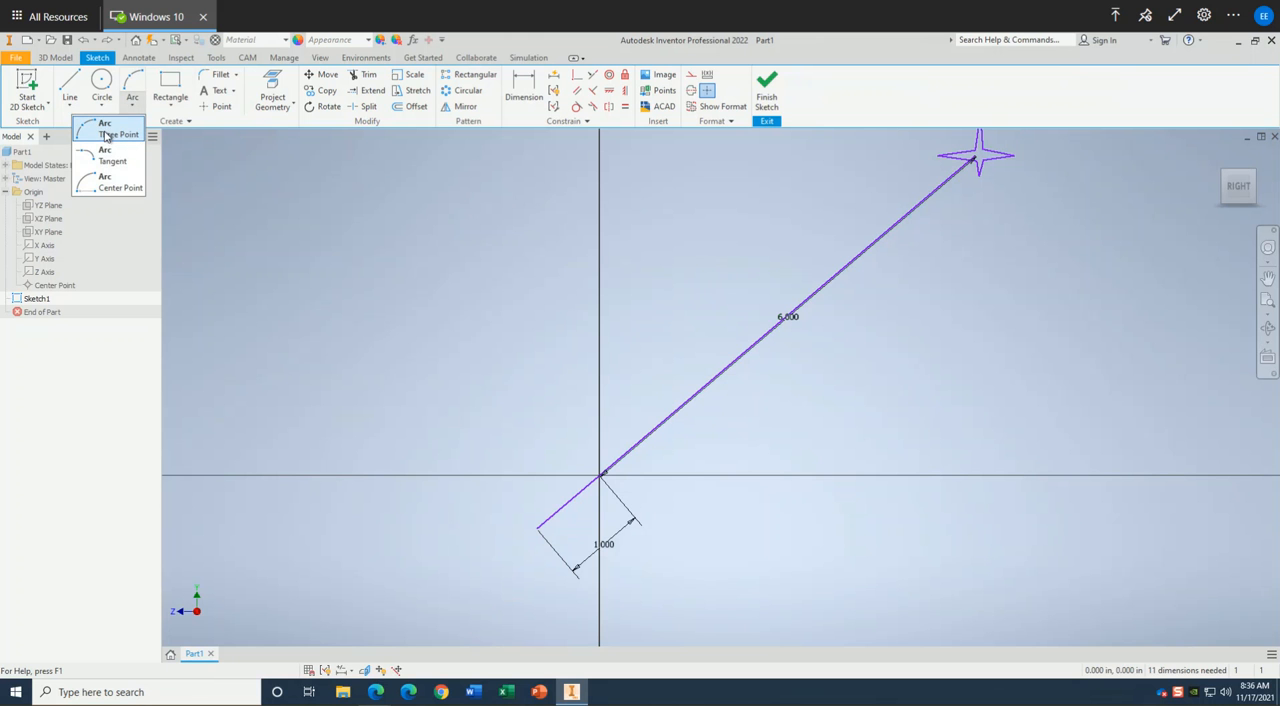
pyautogui.click(106, 134)
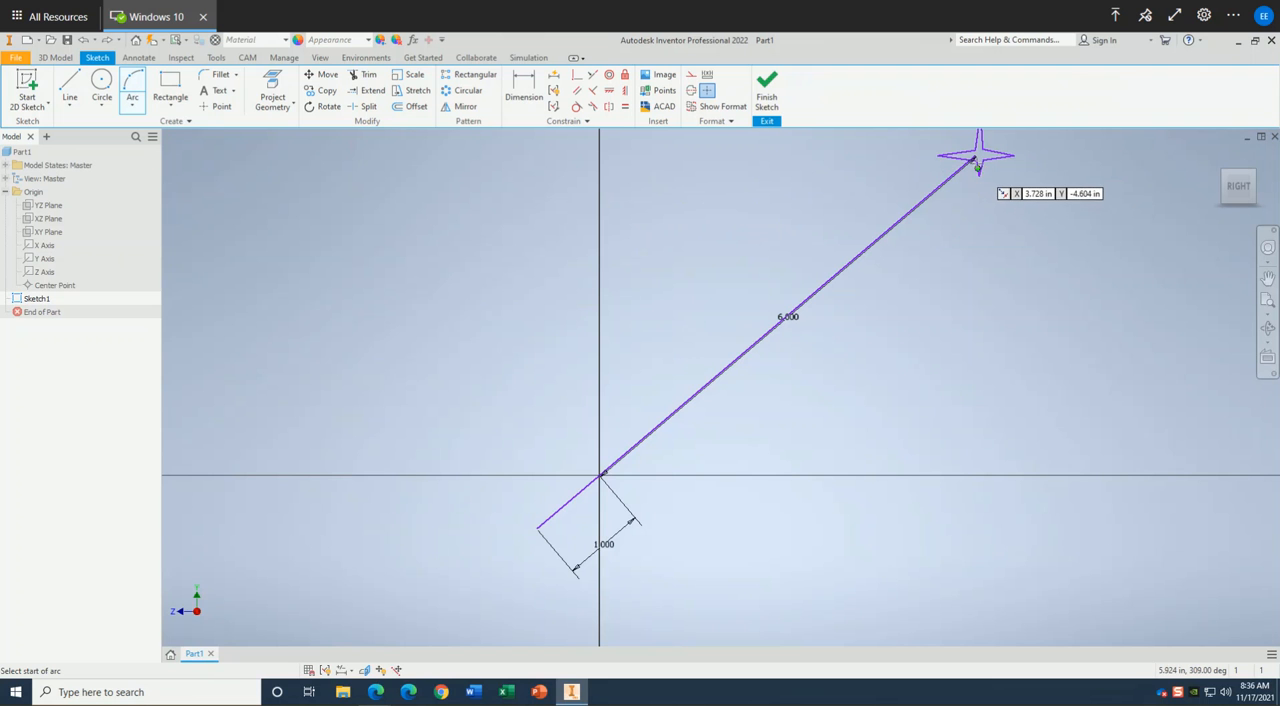
pyautogui.click(975, 160)
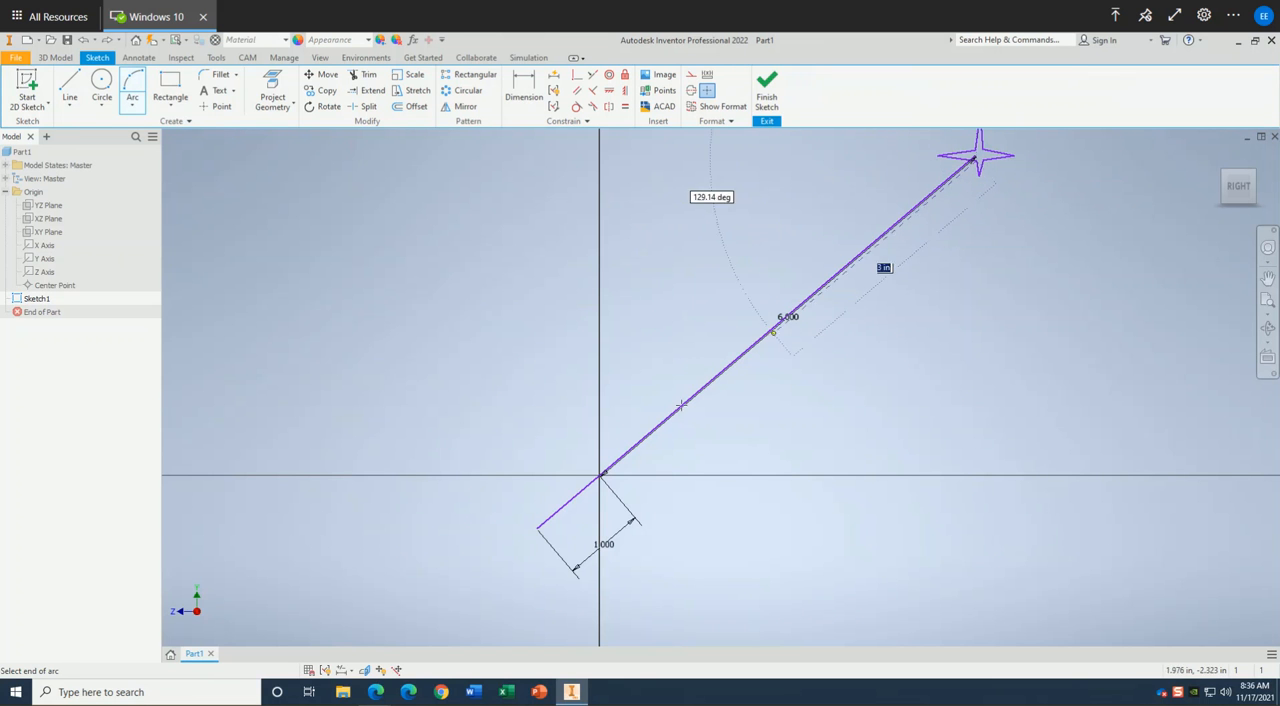
pyautogui.click(602, 475)
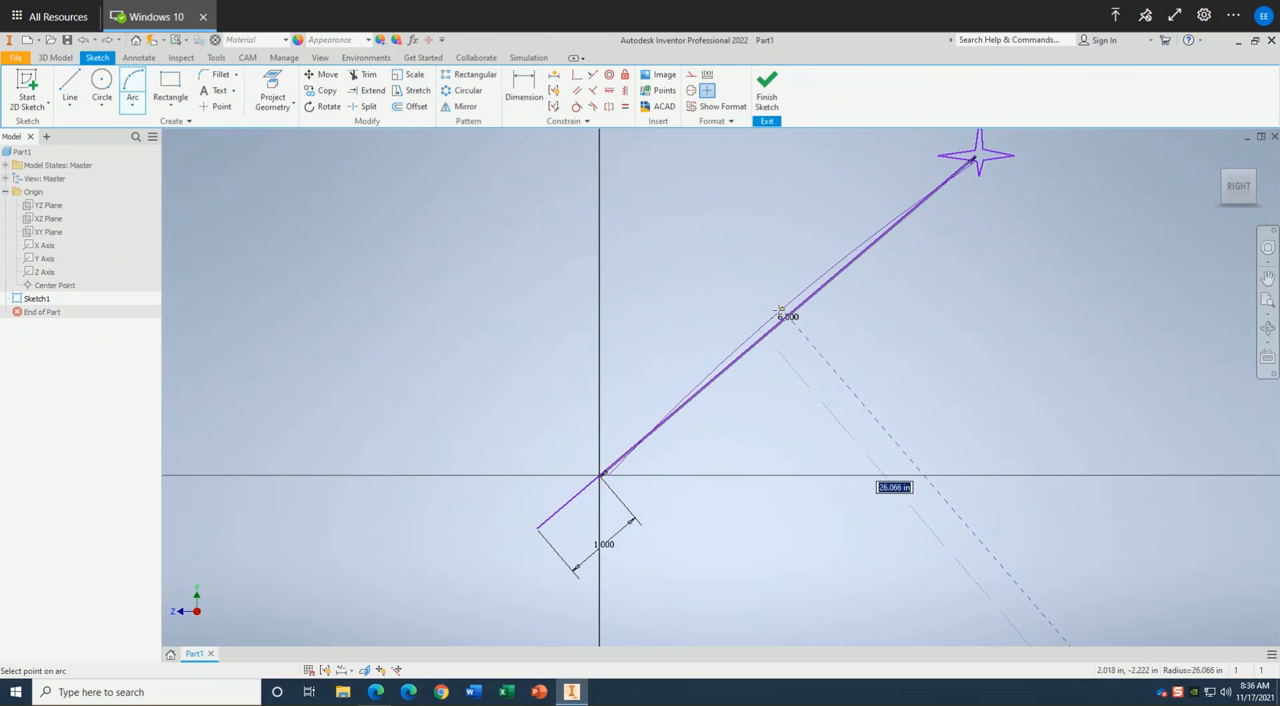
pyautogui.click(781, 311)
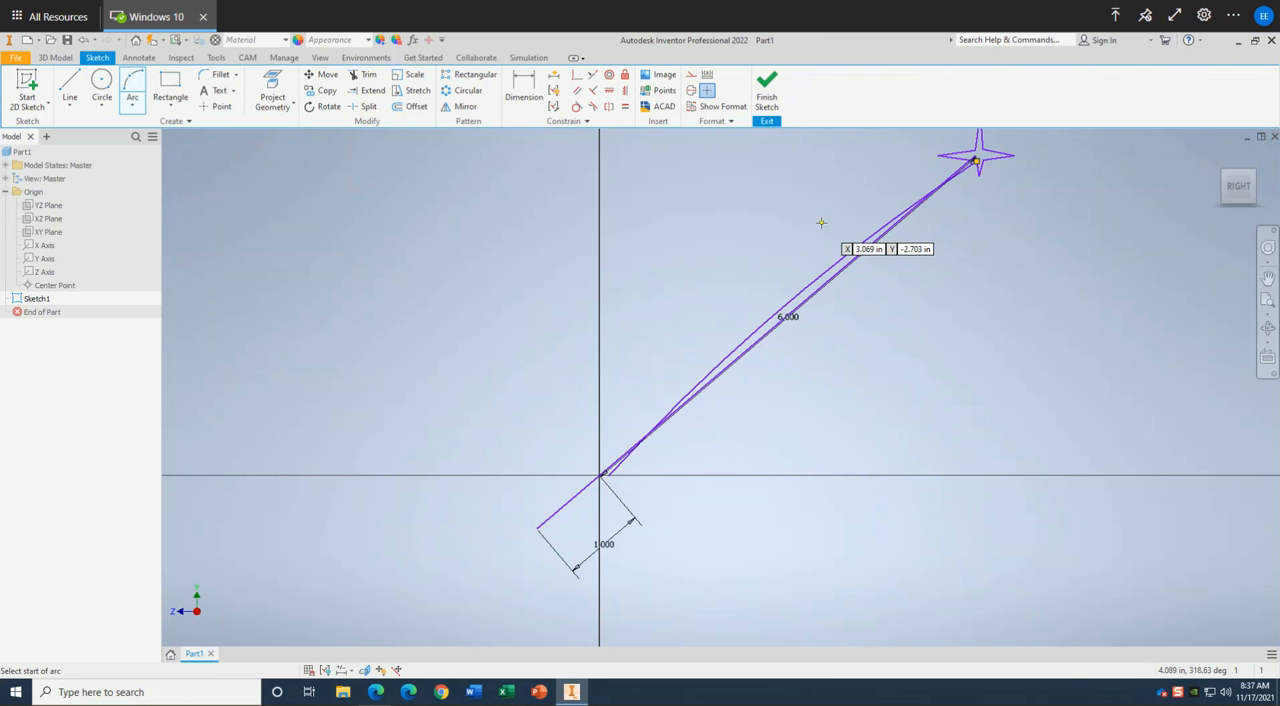
pyautogui.press('Escape')
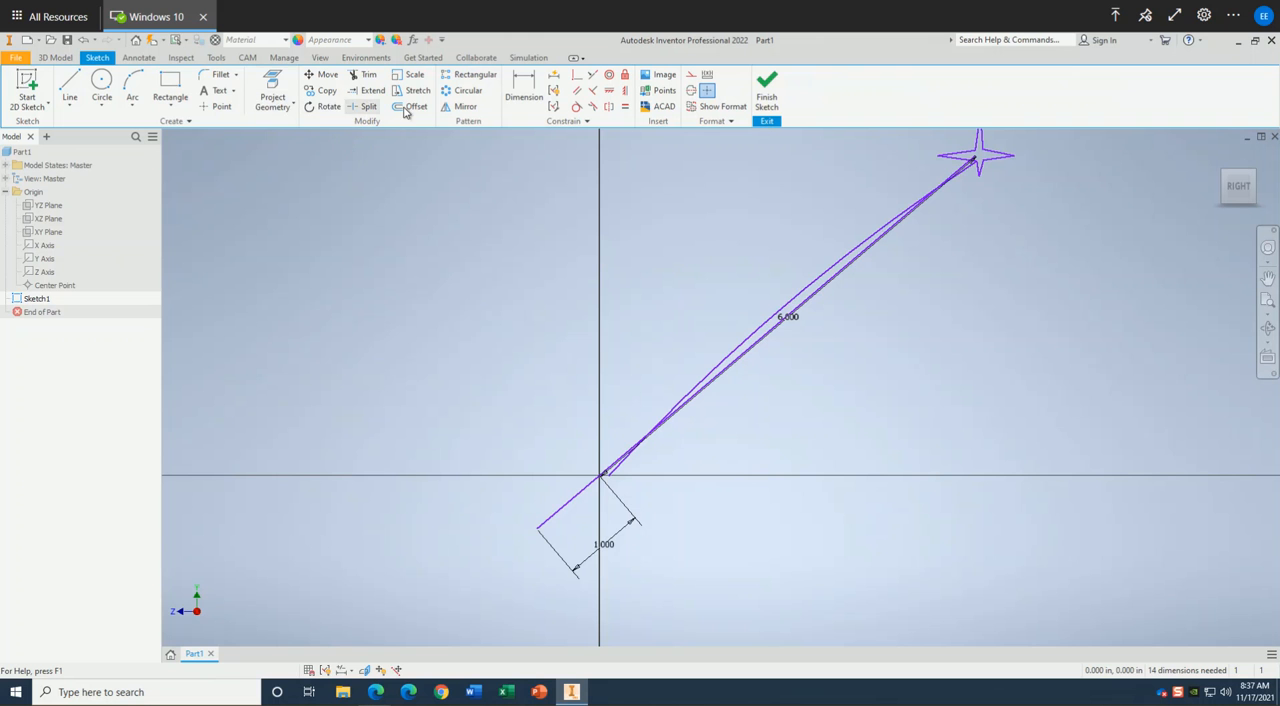
# Offset the long arc by 3/16 in on its upper side.
pyautogui.click(787, 306)
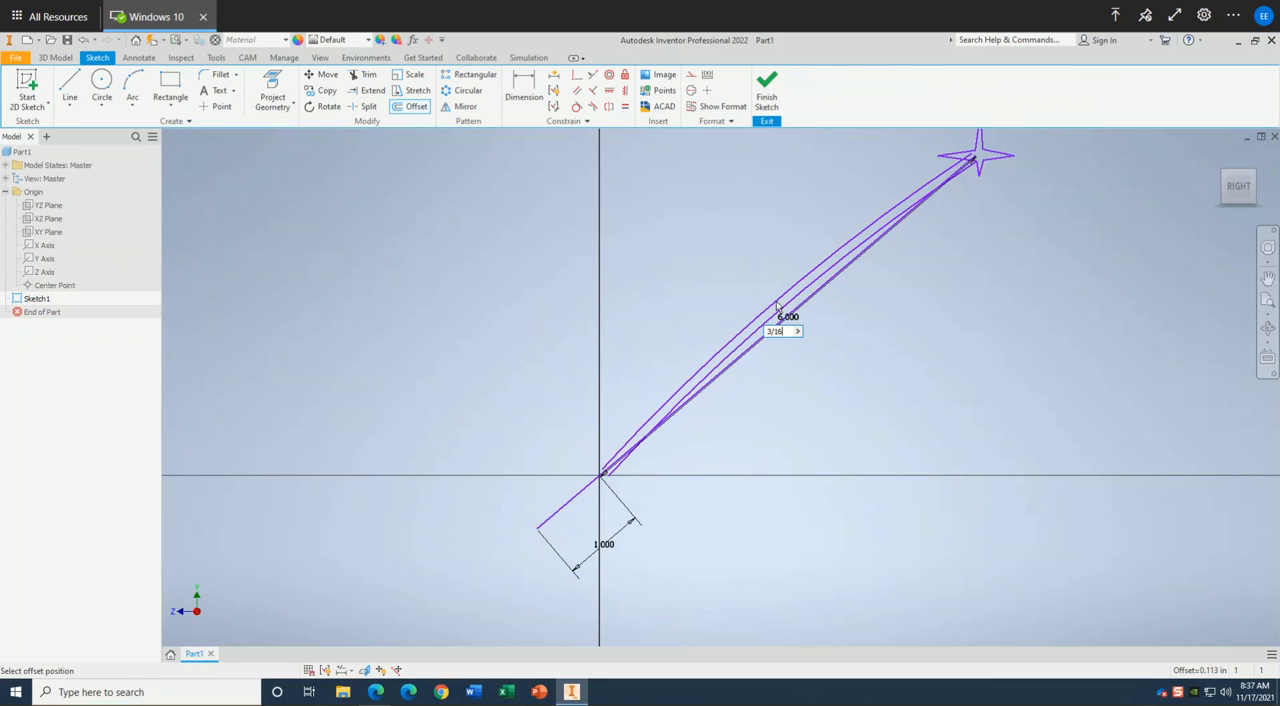
pyautogui.press('Return')
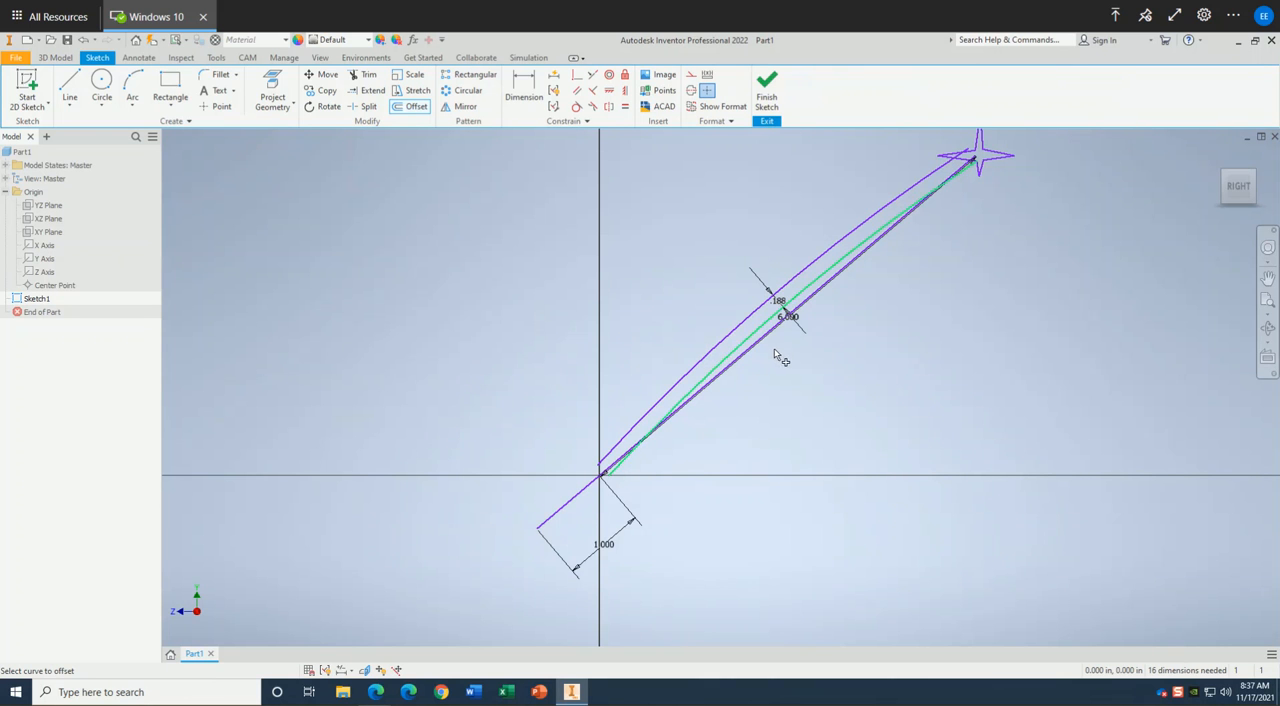
pyautogui.press('Escape')
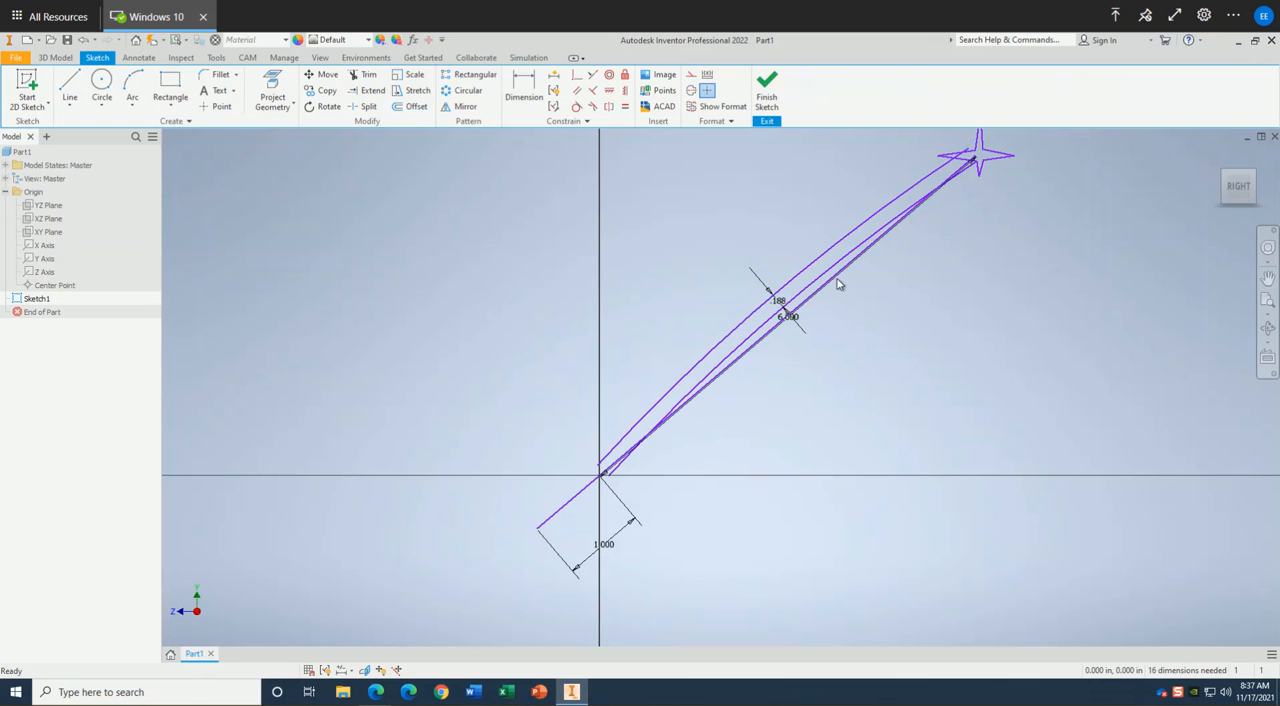
# Set the offset distance between the two long arcs to 1/8 in.
pyautogui.doubleClick(779, 303)
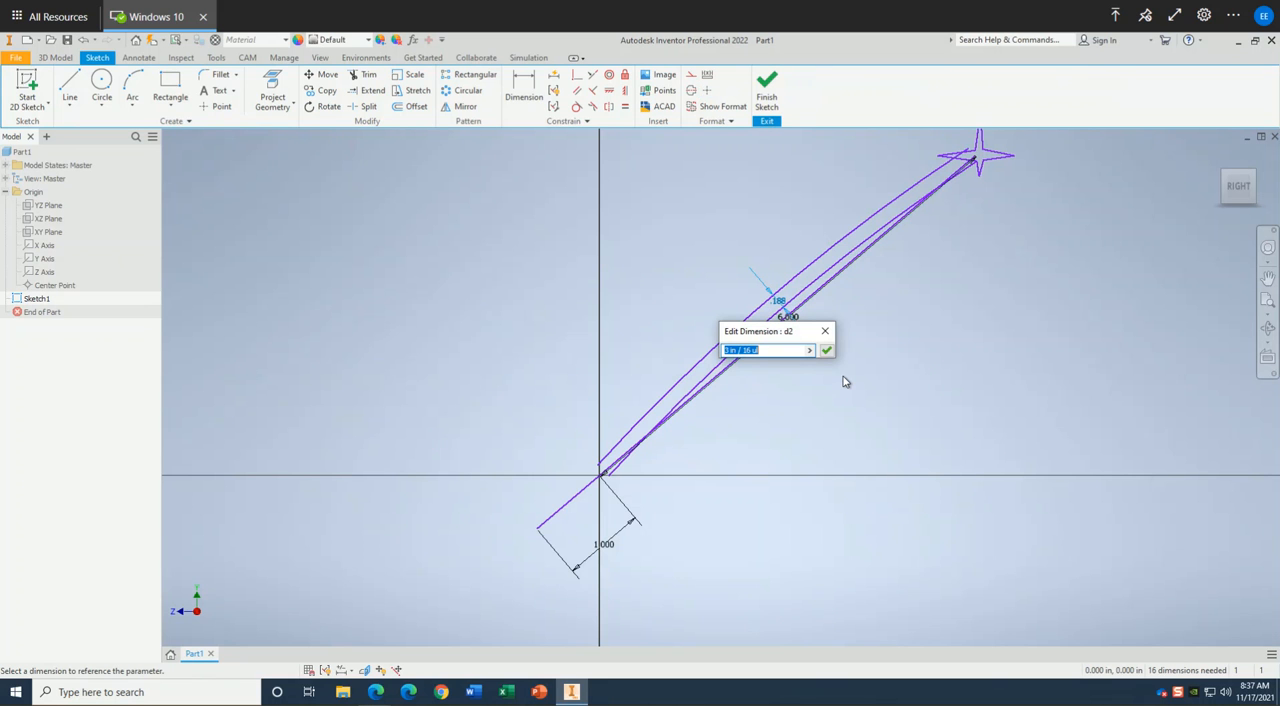
pyautogui.write('1/8')
pyautogui.press('Return')
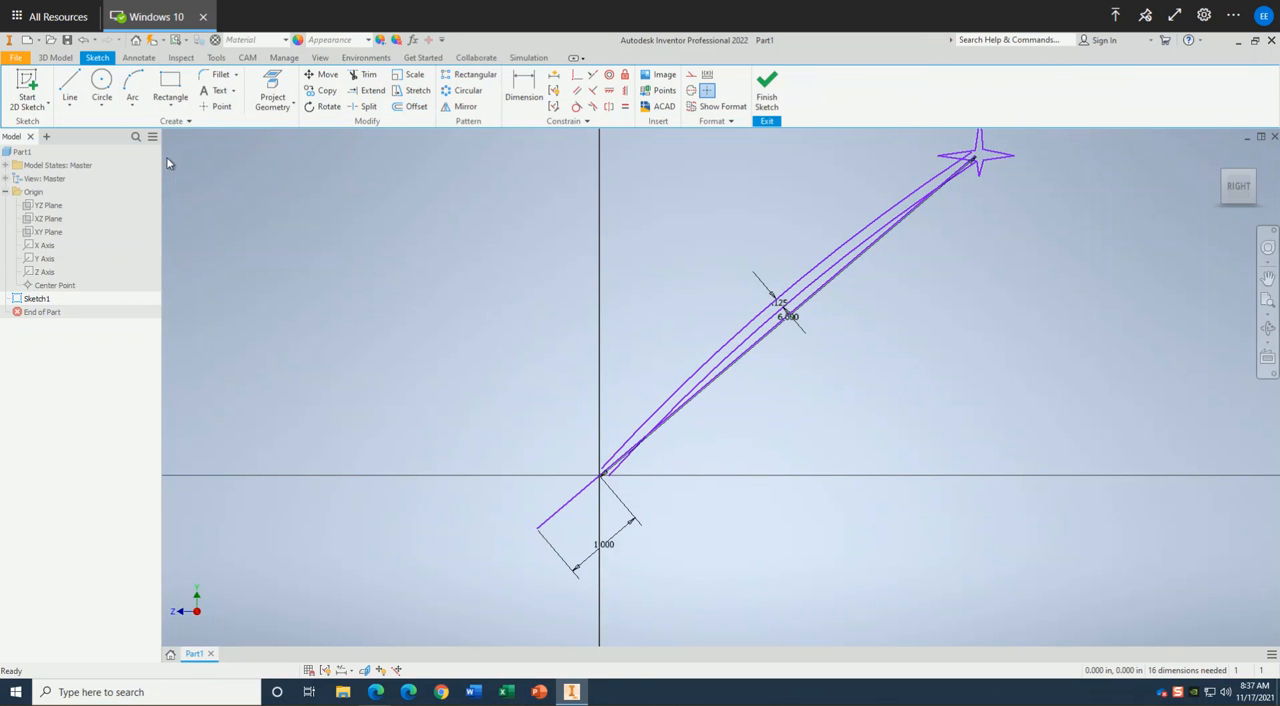
# Draw a circle about 0.44 in across at the origin and a larger circle centred near the 1 in line's free end, passing through the origin.
pyautogui.click(101, 81)
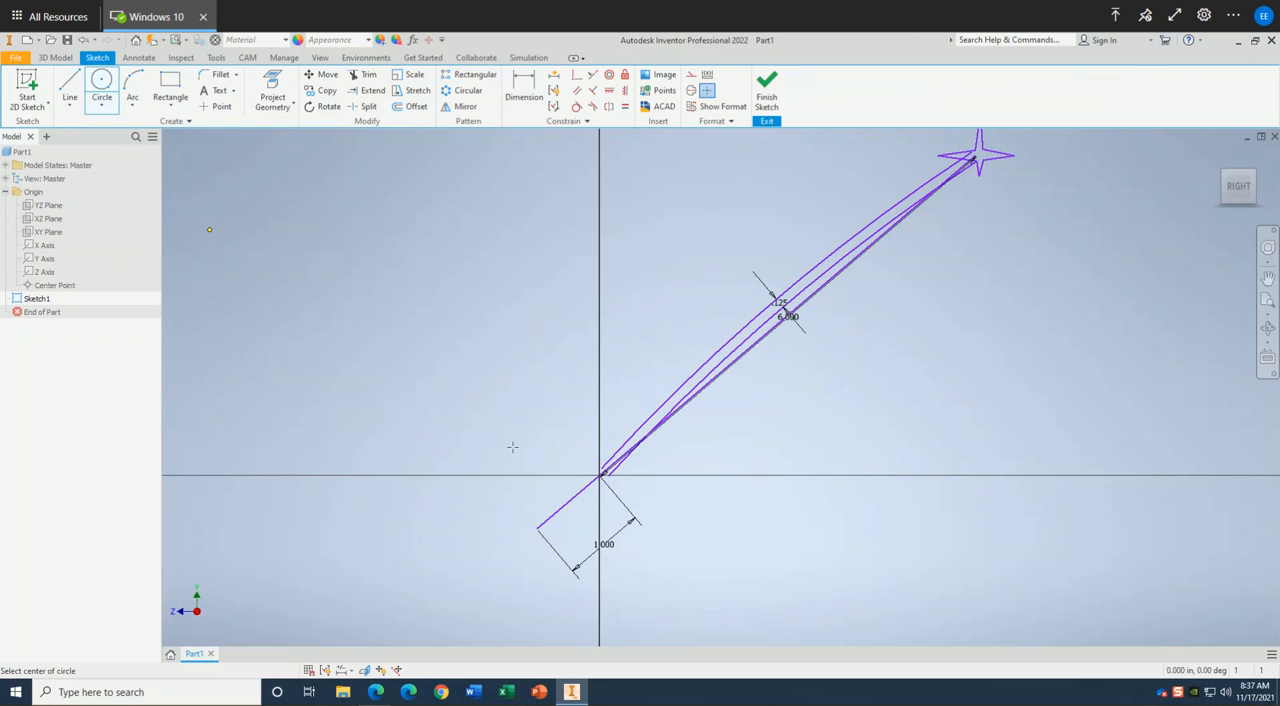
pyautogui.click(600, 476)
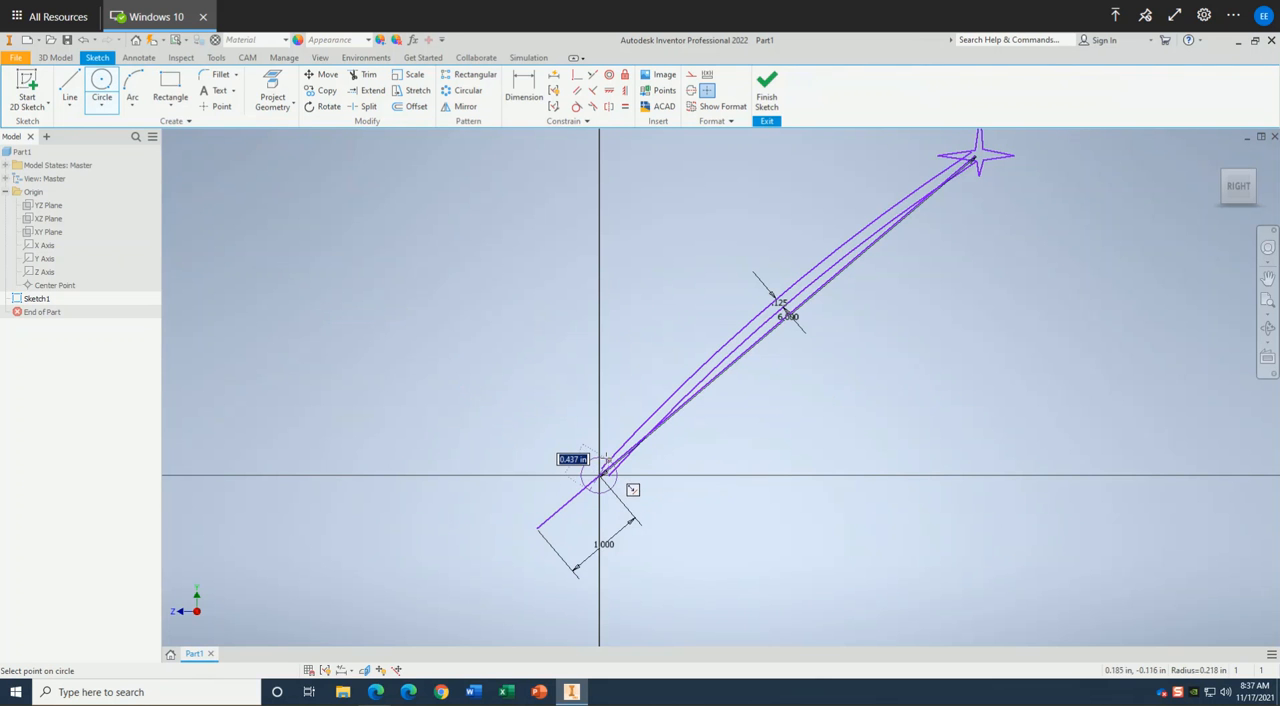
pyautogui.click(602, 459)
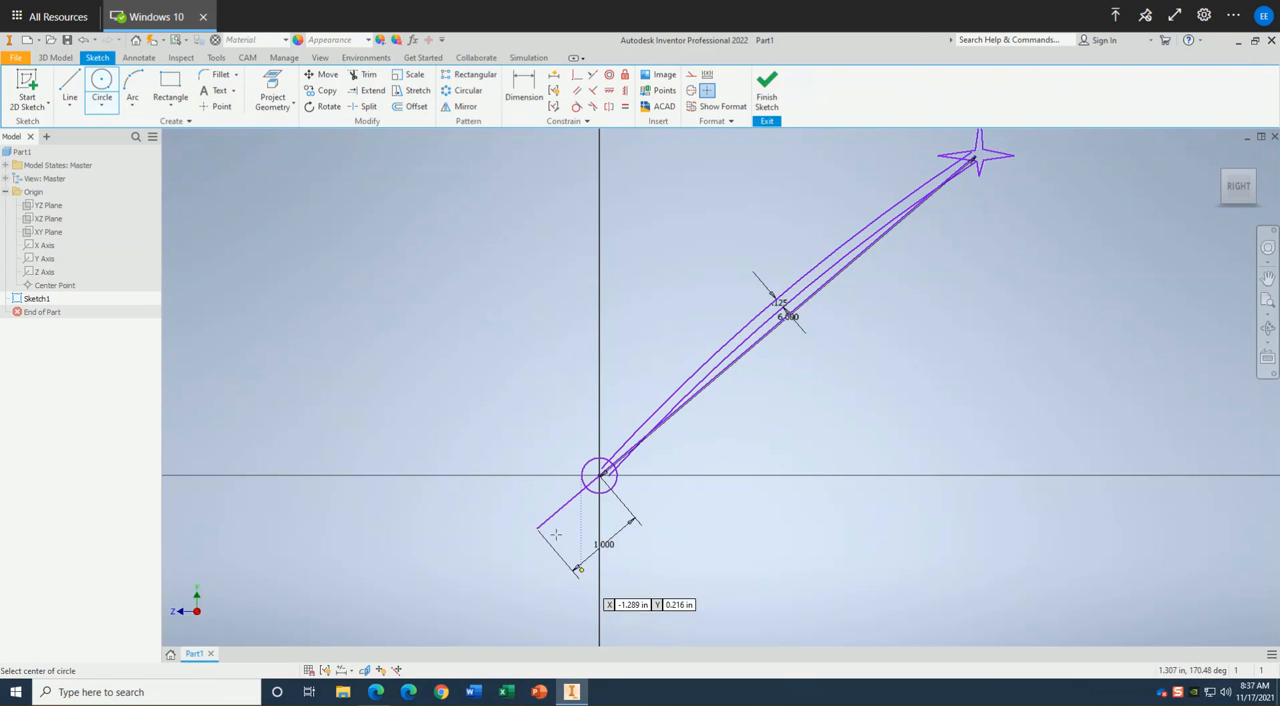
pyautogui.click(537, 525)
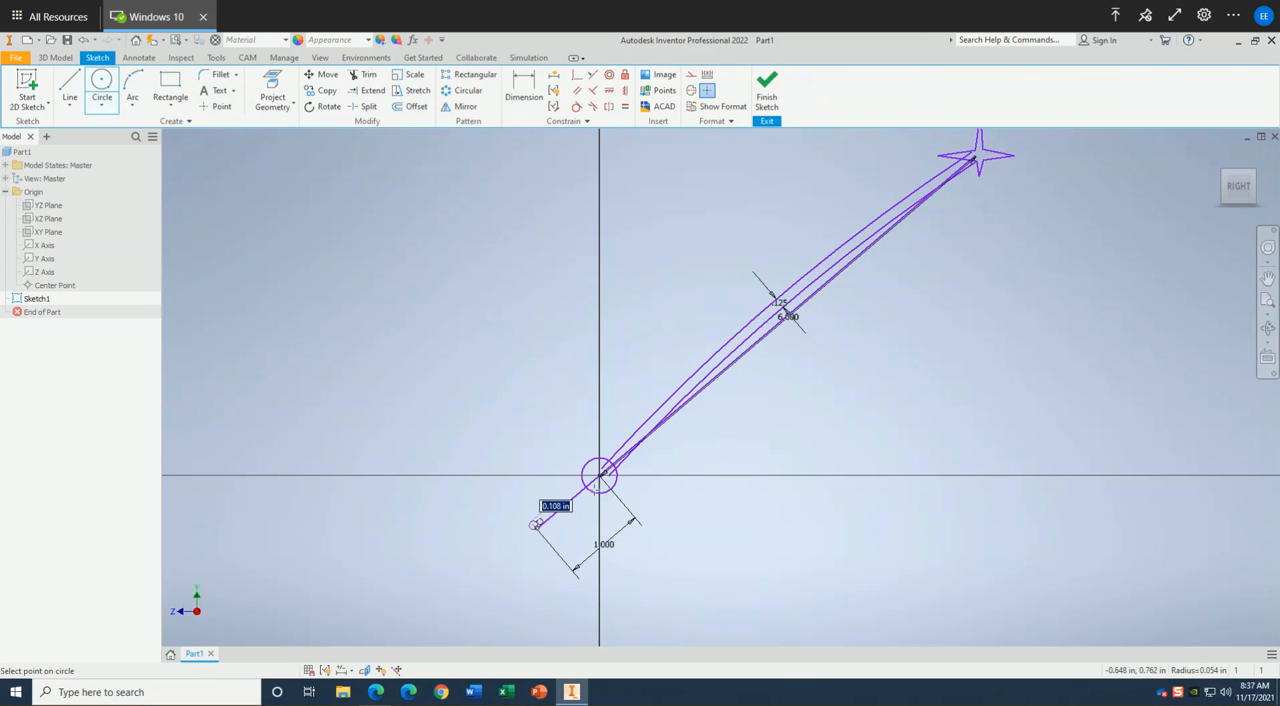
pyautogui.click(627, 506)
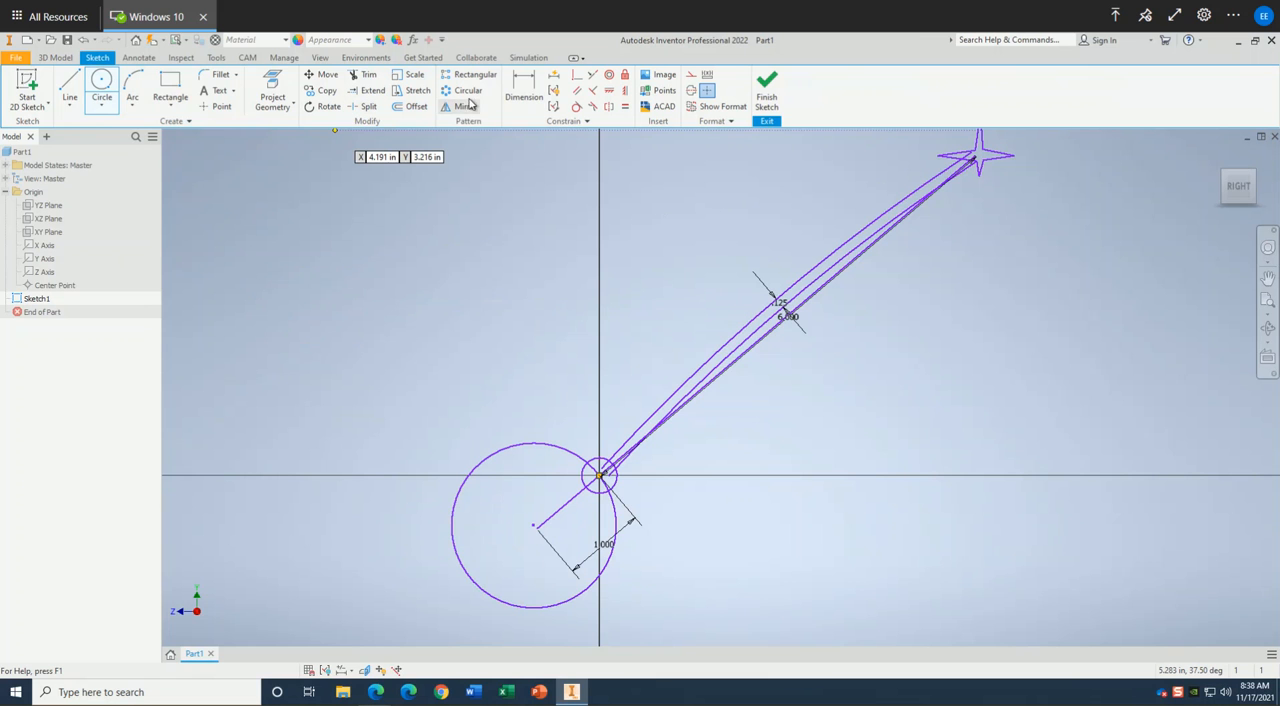
# Offset the large handle circle inward by 0.125 in.
pyautogui.click(417, 107)
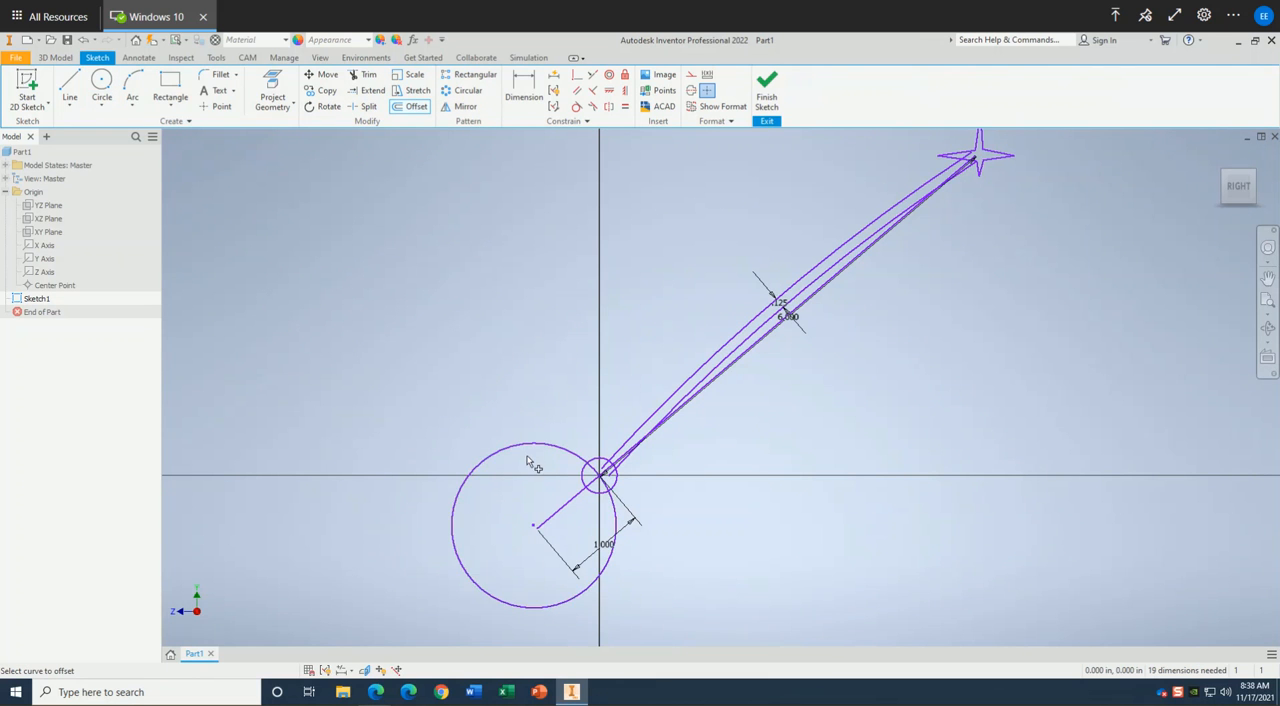
pyautogui.click(532, 449)
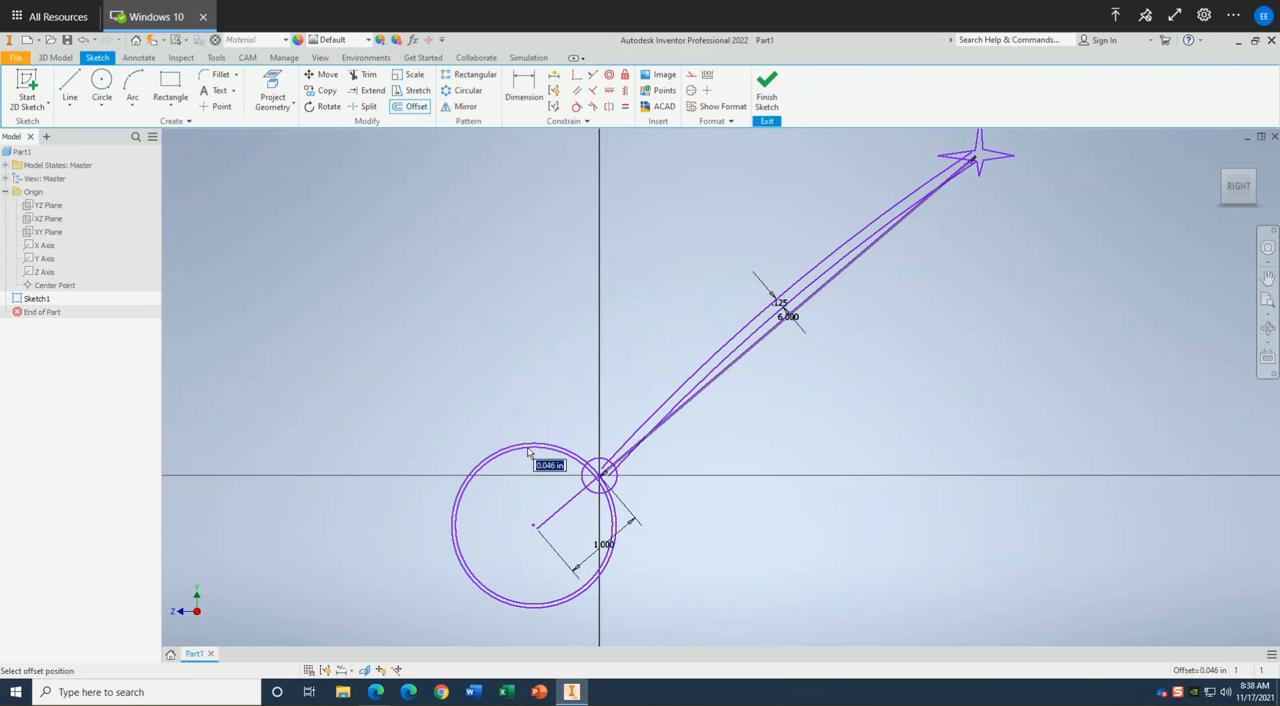
pyautogui.write('.125')
pyautogui.press('Return')
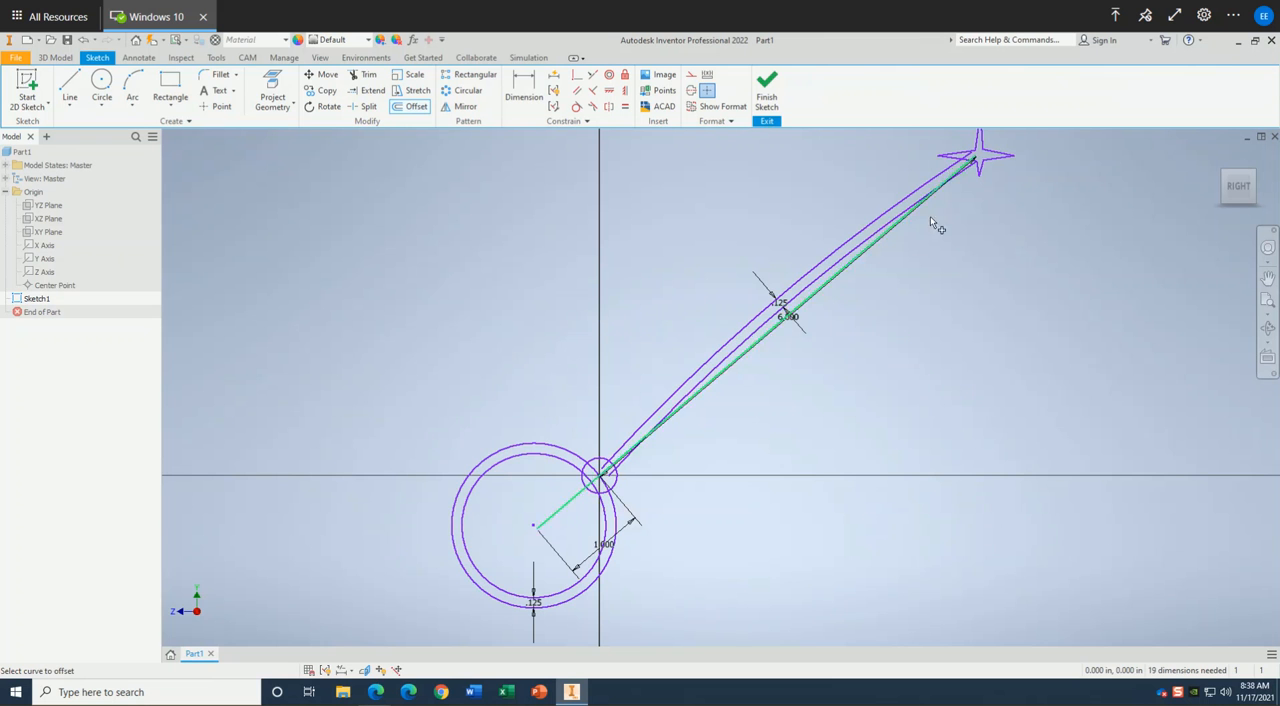
# Delete the straight 6 in line of the shaft together with its dimension.
pyautogui.scroll(-3, 886, 236)
pyautogui.moveTo(886, 236)
pyautogui.mouseDown(button='middle')
pyautogui.moveTo(778, 300)
pyautogui.moveTo(734, 363)
pyautogui.moveTo(717, 343)
pyautogui.mouseUp(button='middle')
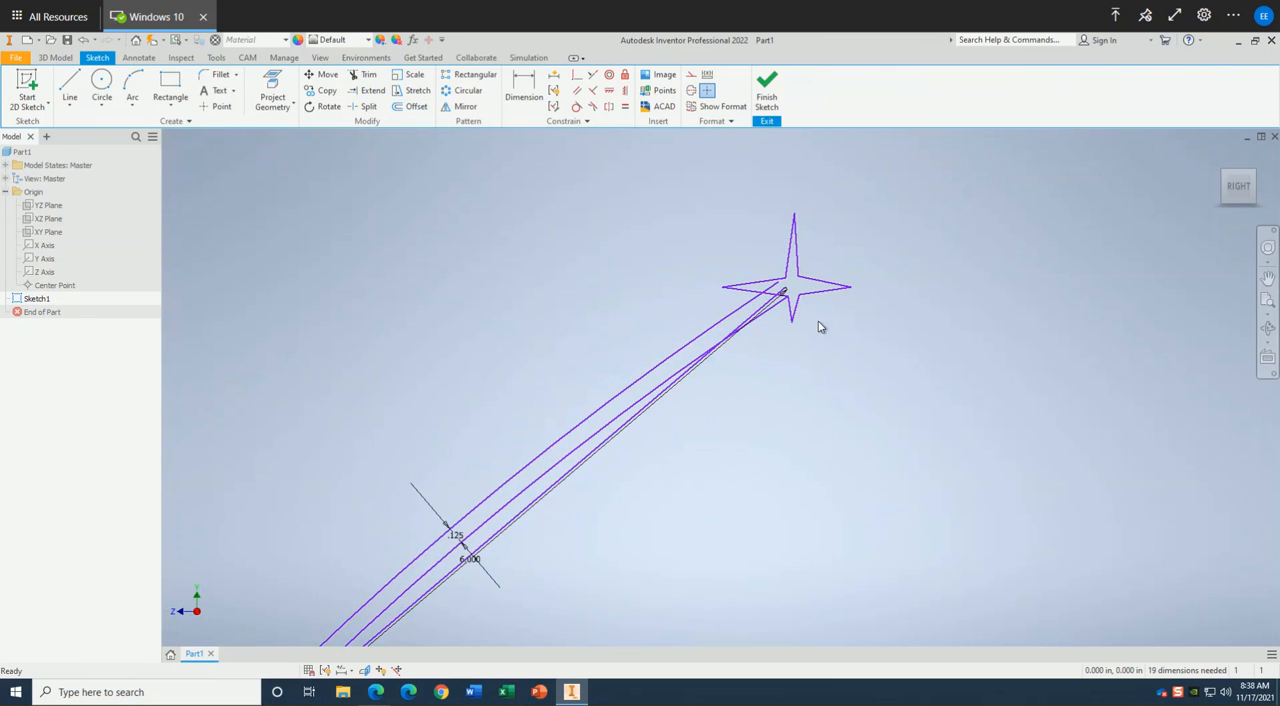
pyautogui.click(775, 312)
pyautogui.press('Delete')
pyautogui.click(764, 306)
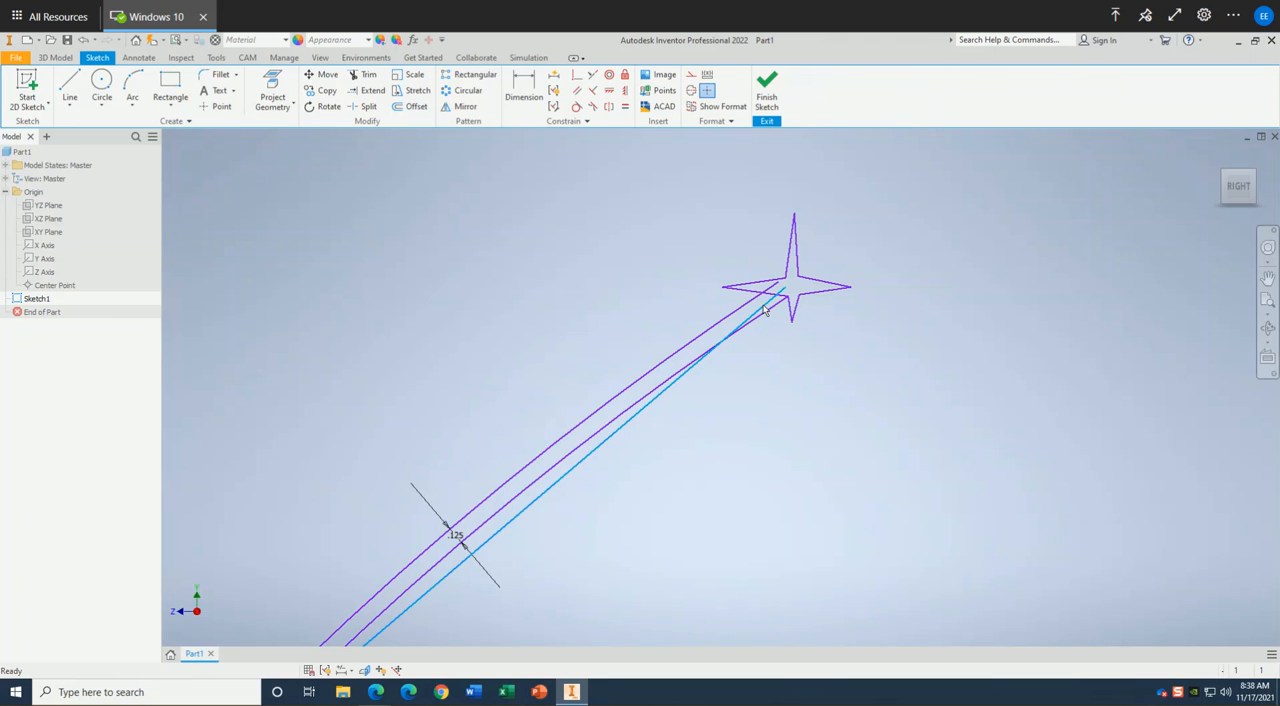
pyautogui.press('Delete')
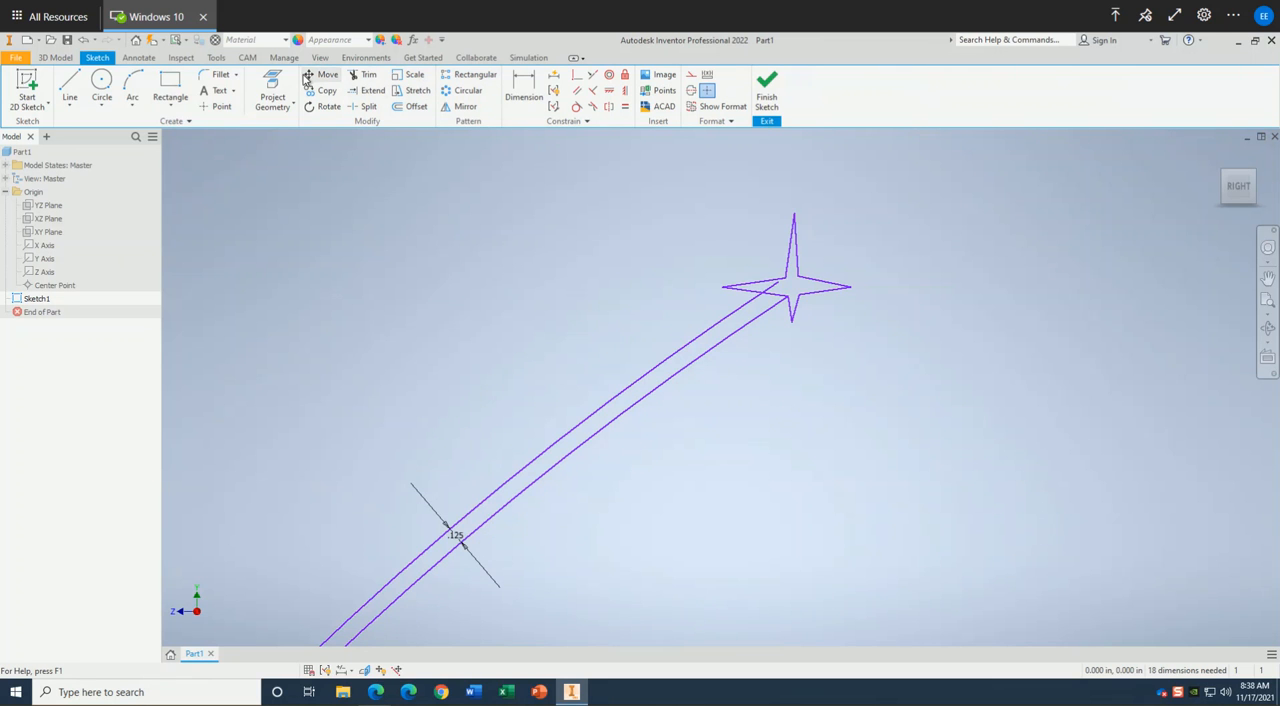
# Trim the star's edge between the two shaft arcs, and trim the arc ends inside the small circle and the circle's segment between them.
pyautogui.click(363, 75)
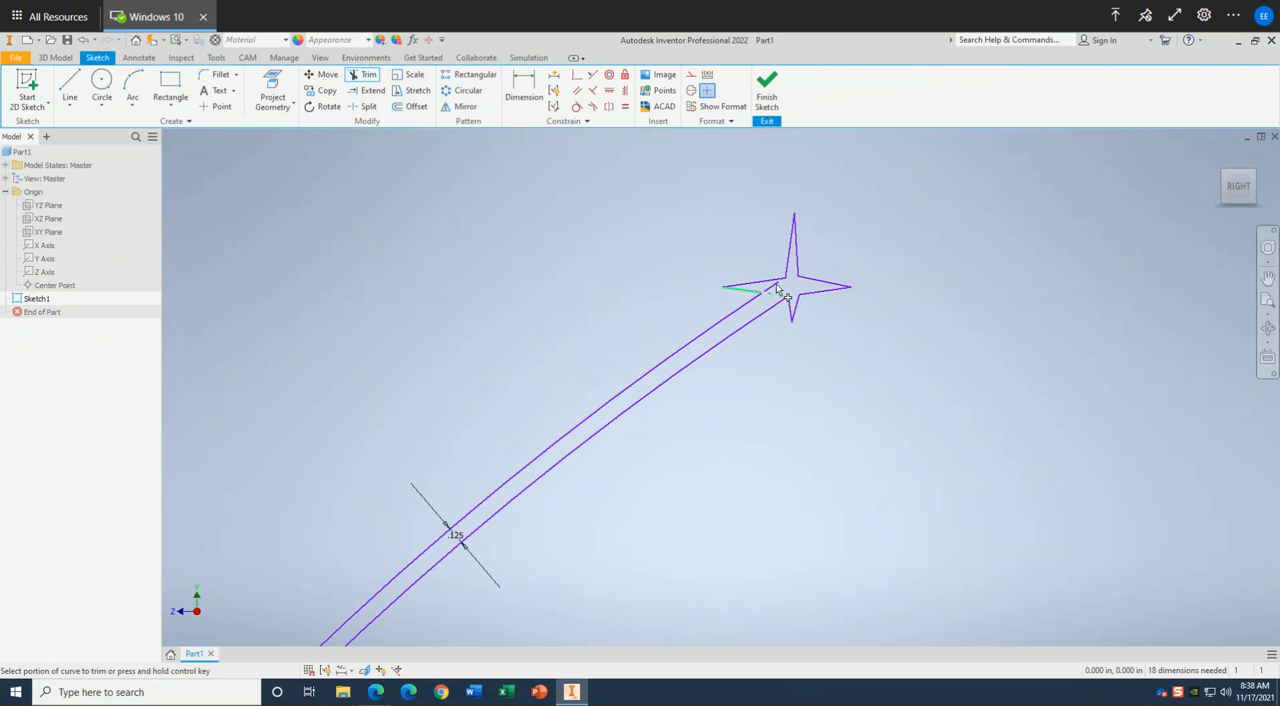
pyautogui.click(780, 292)
pyautogui.scroll(5, 785, 302)
pyautogui.scroll(5, 785, 302)
pyautogui.scroll(-12, 782, 300)
pyautogui.moveTo(615, 440); pyautogui.dragTo(810, 304, button='middle')
pyautogui.scroll(-1, 808, 302)
pyautogui.scroll(4, 575, 493)
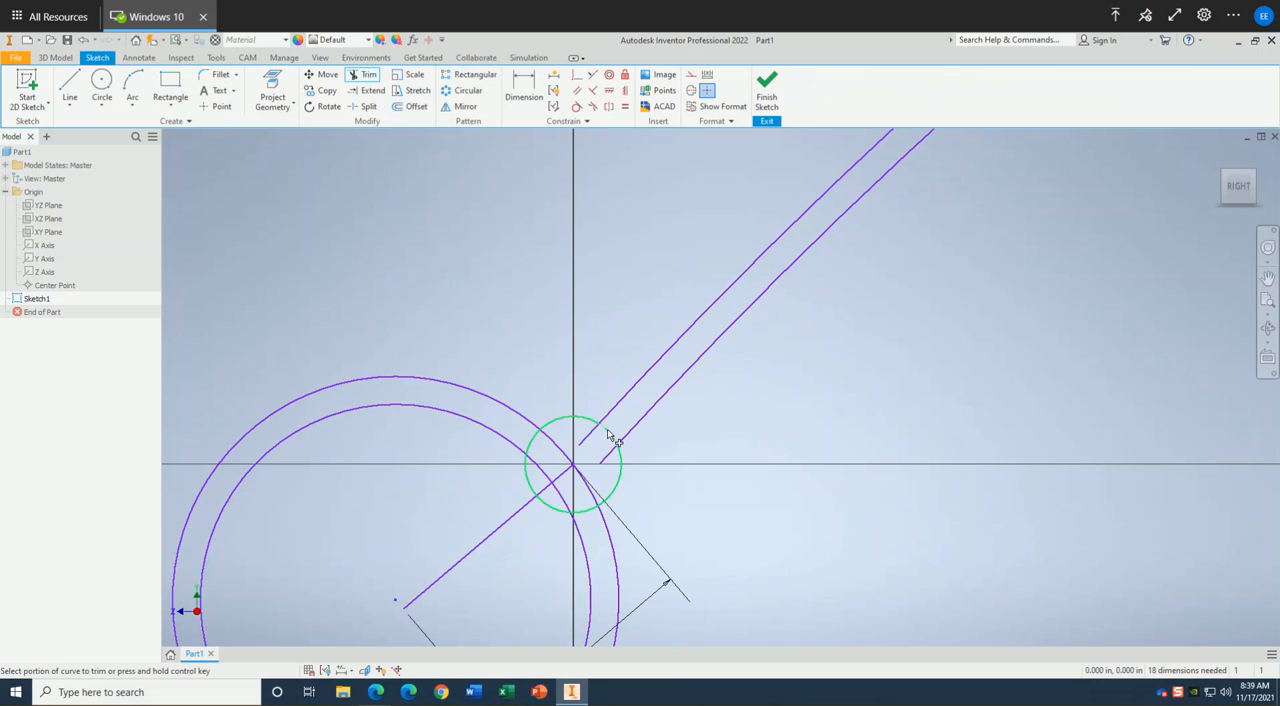
pyautogui.click(590, 436)
pyautogui.click(608, 455)
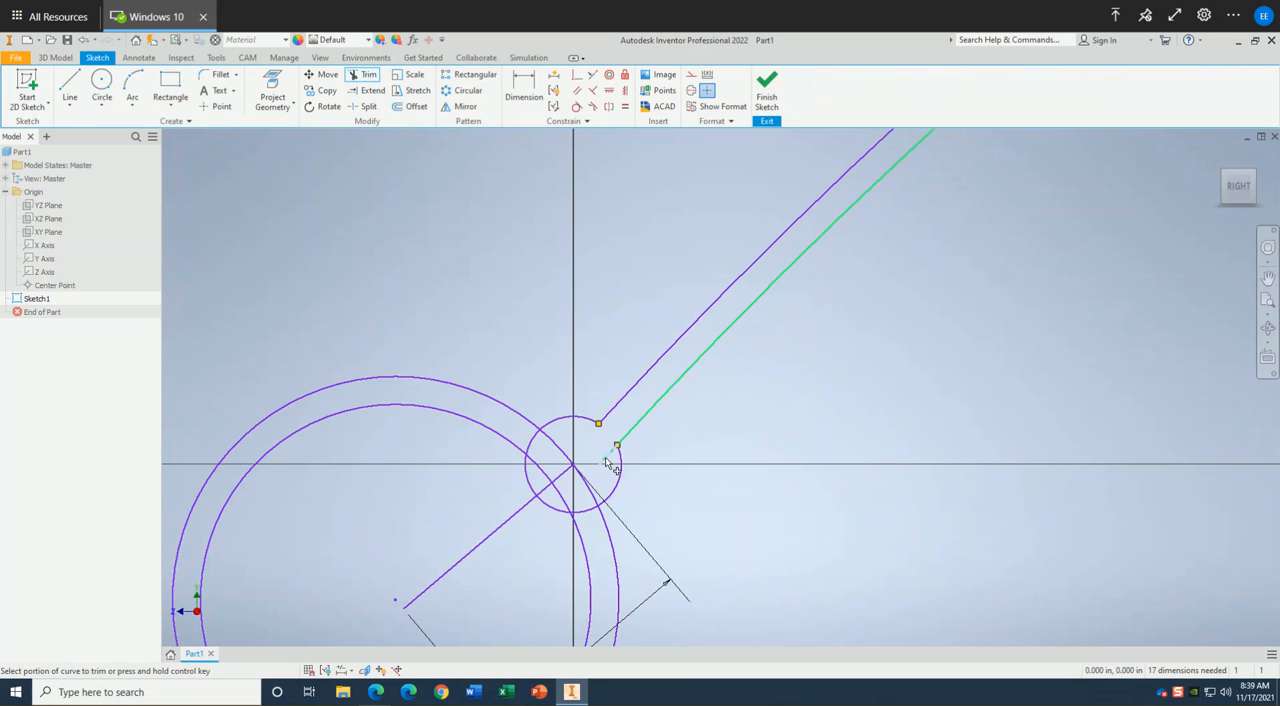
# Trim the handle ring's curves inside the small circle and the small circle's segments crossing the ring.
pyautogui.click(540, 471)
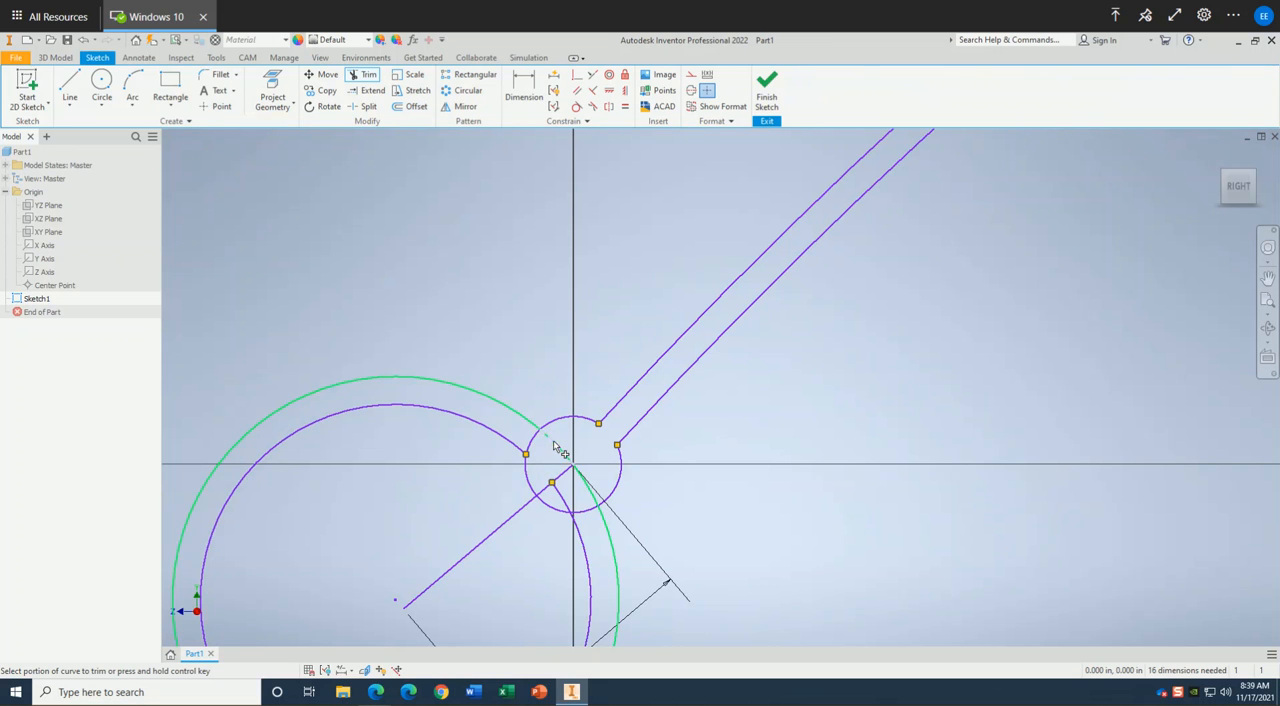
pyautogui.click(565, 493)
pyautogui.click(583, 489)
pyautogui.click(550, 458)
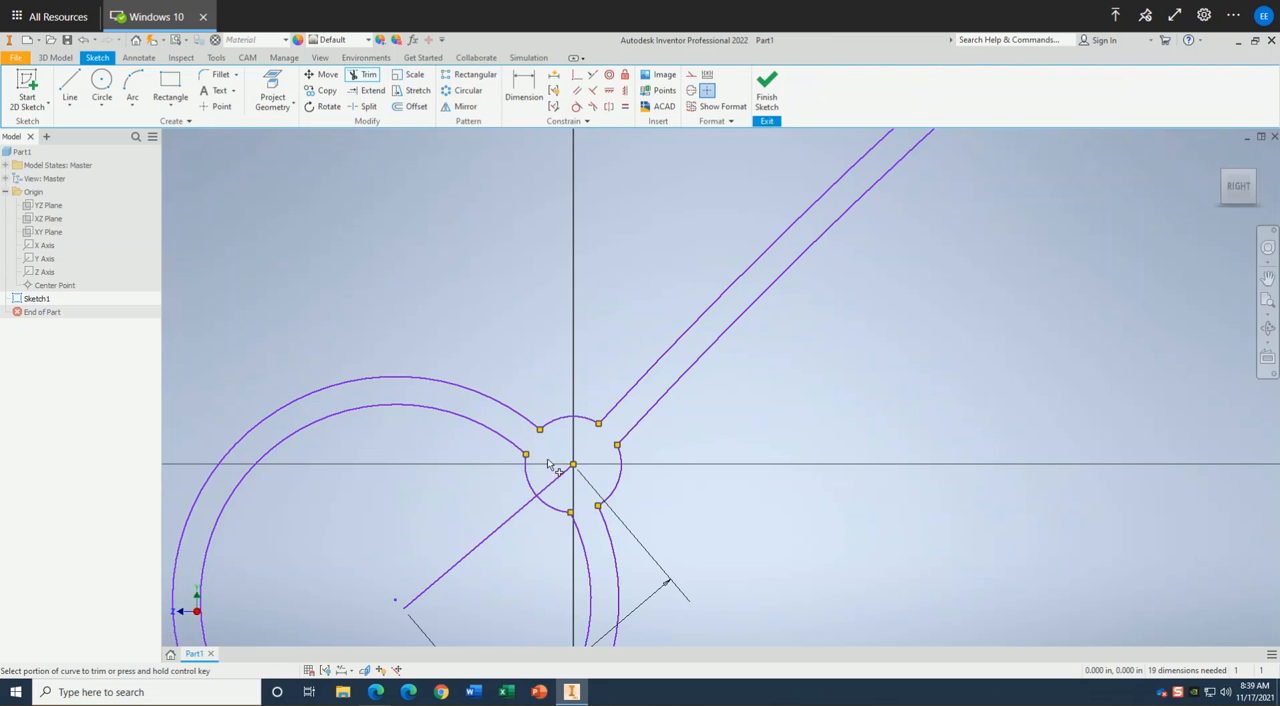
# Delete the 1 in line inside the handle ring.
pyautogui.moveTo(490, 484); pyautogui.dragTo(523, 448, button='middle')
pyautogui.press('Escape')
pyautogui.click(529, 510)
pyautogui.press('Delete')
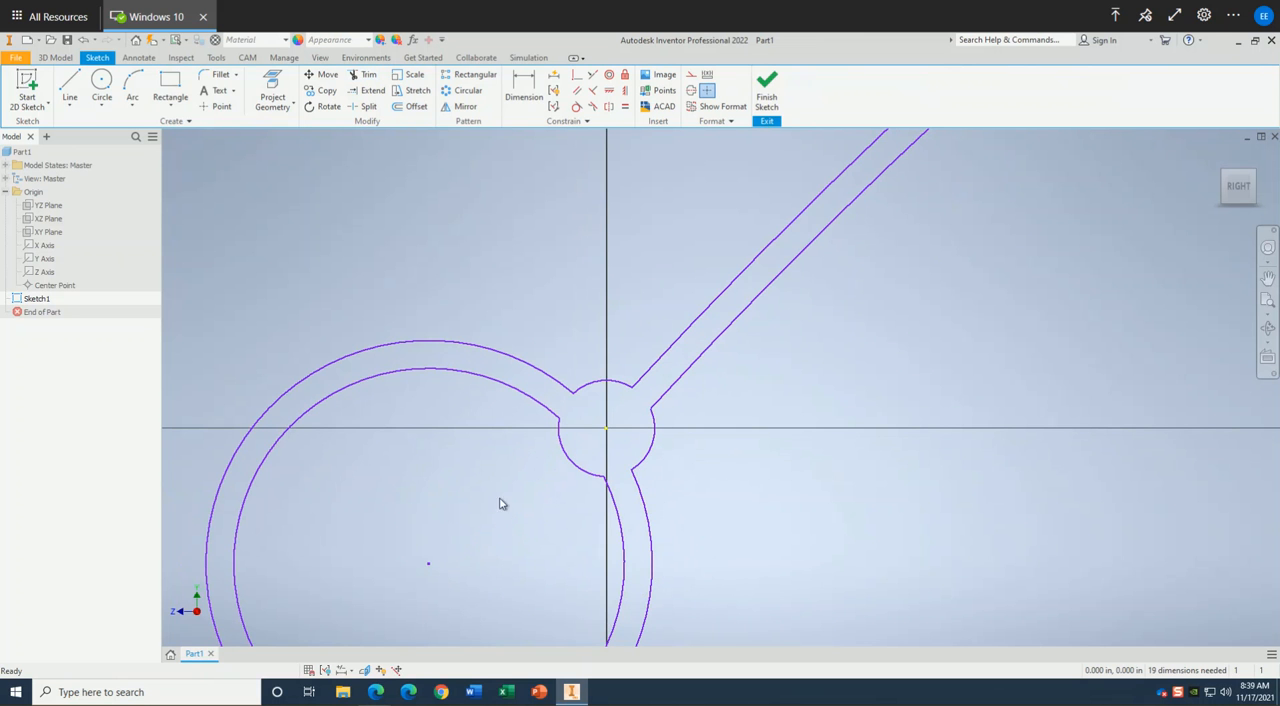
pyautogui.scroll(-4, 509, 462)
pyautogui.scroll(5, 510, 458)
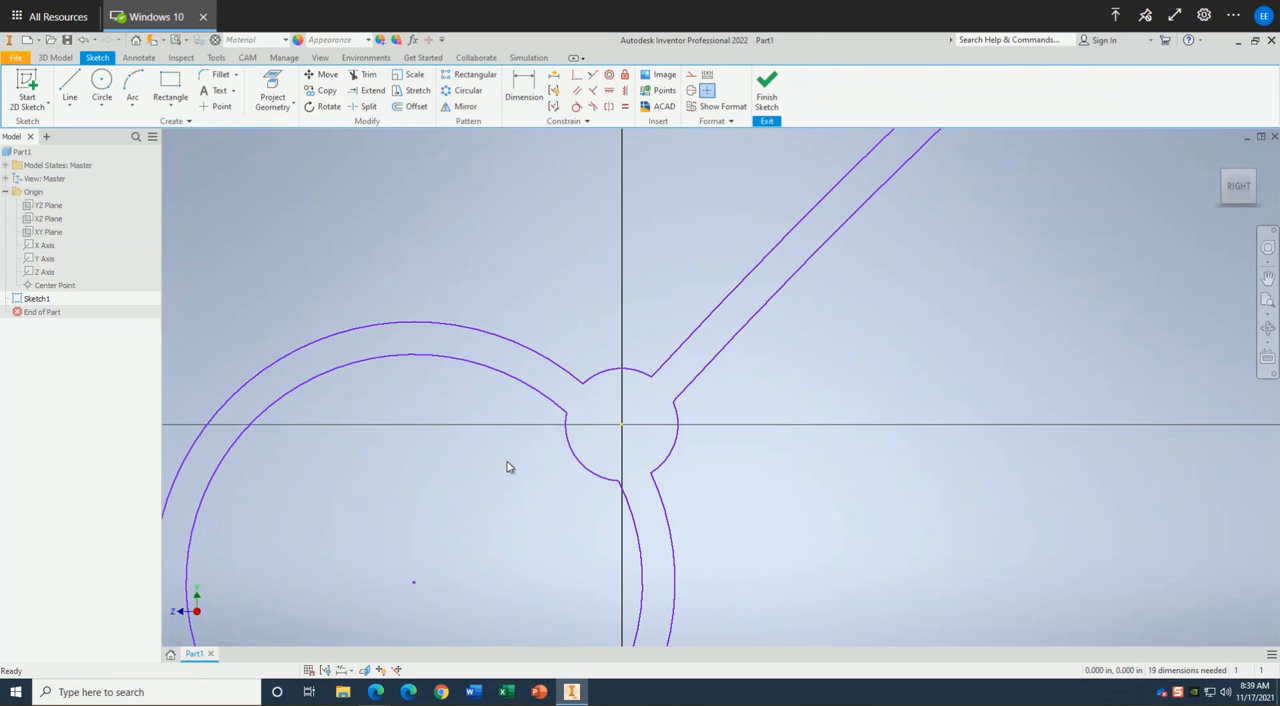
pyautogui.moveTo(571, 442); pyautogui.dragTo(601, 364, button='middle')
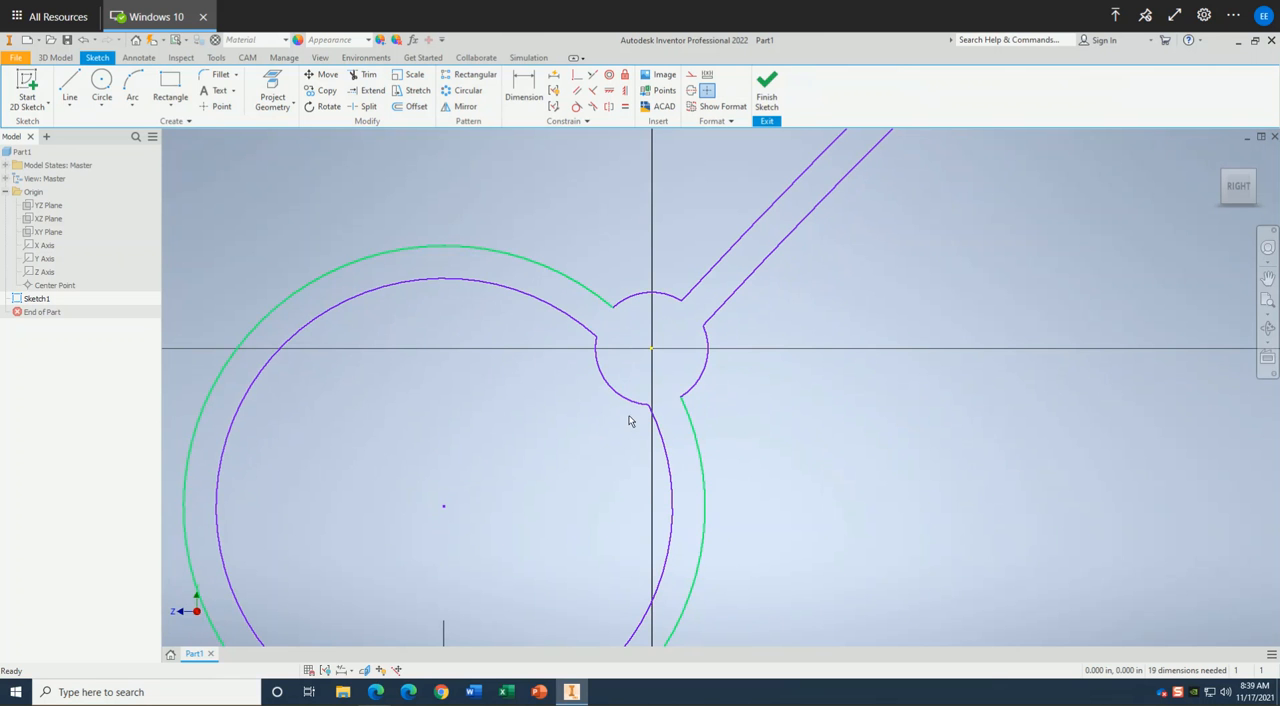
pyautogui.scroll(-4, 628, 426)
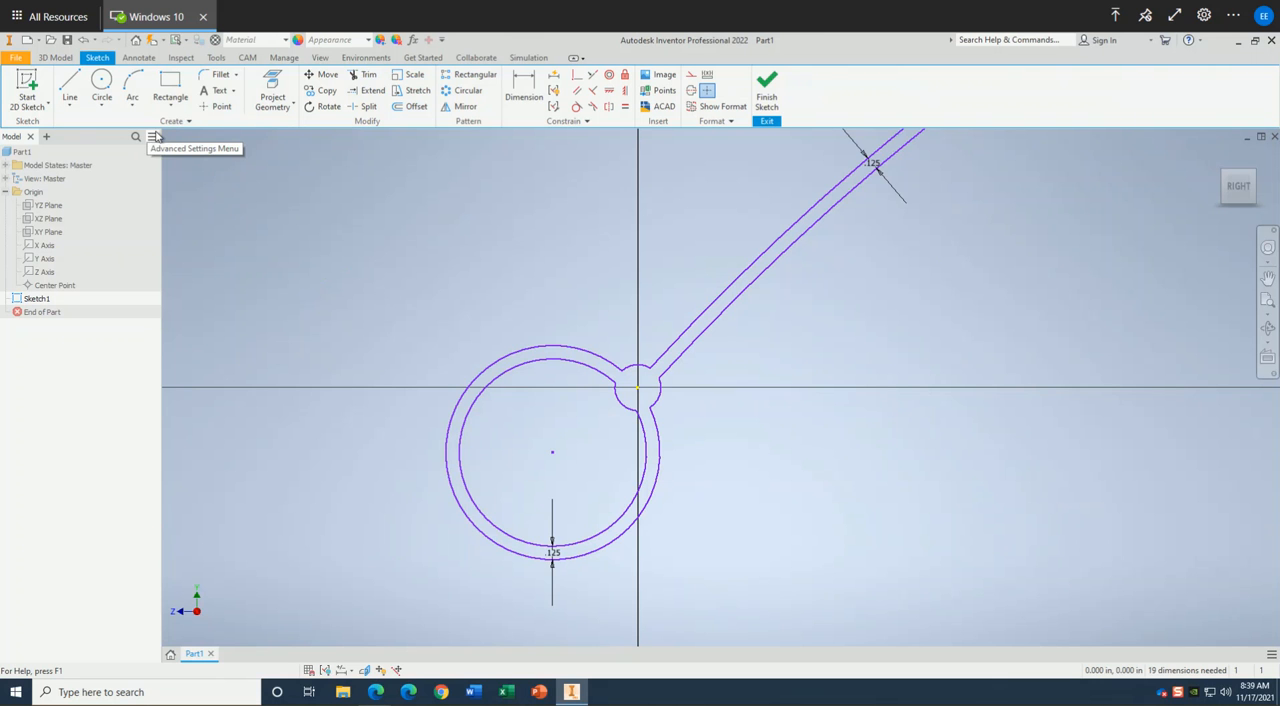
# Draw a 1/8 in diameter circle at the origin, inside the hub joining shaft and ring, and finish the sketch.
pyautogui.click(108, 90)
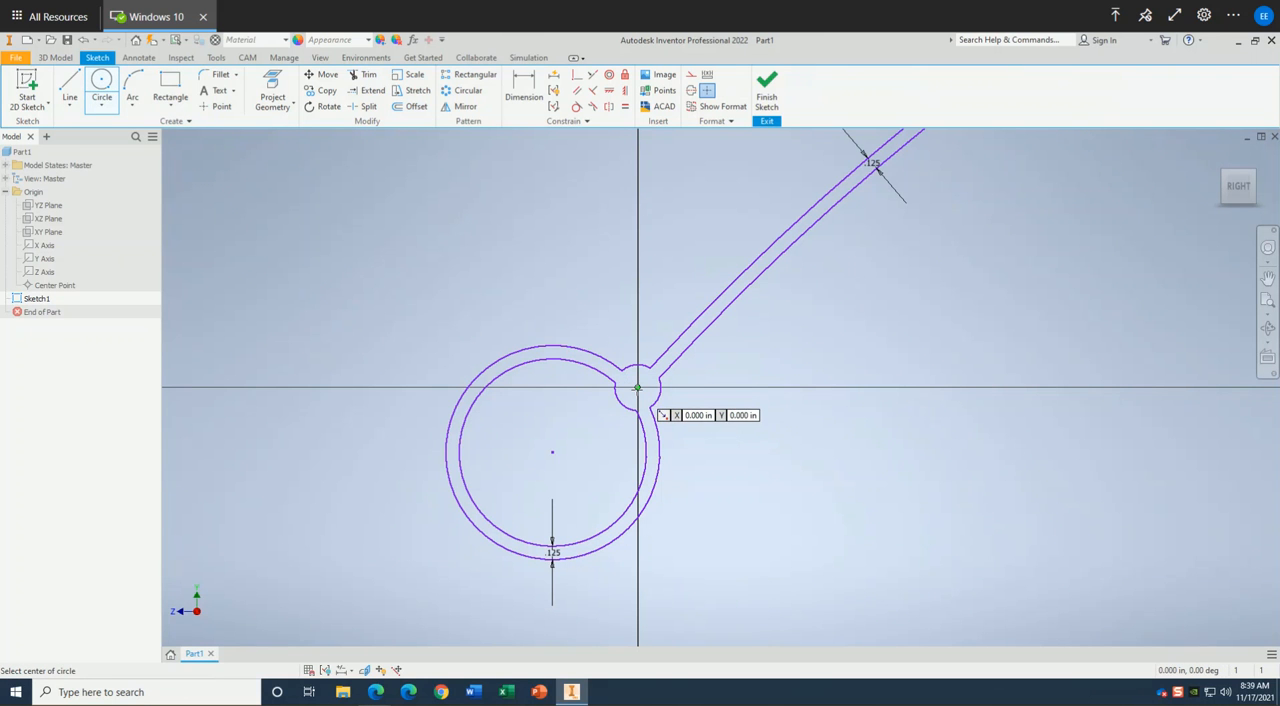
pyautogui.click(637, 387)
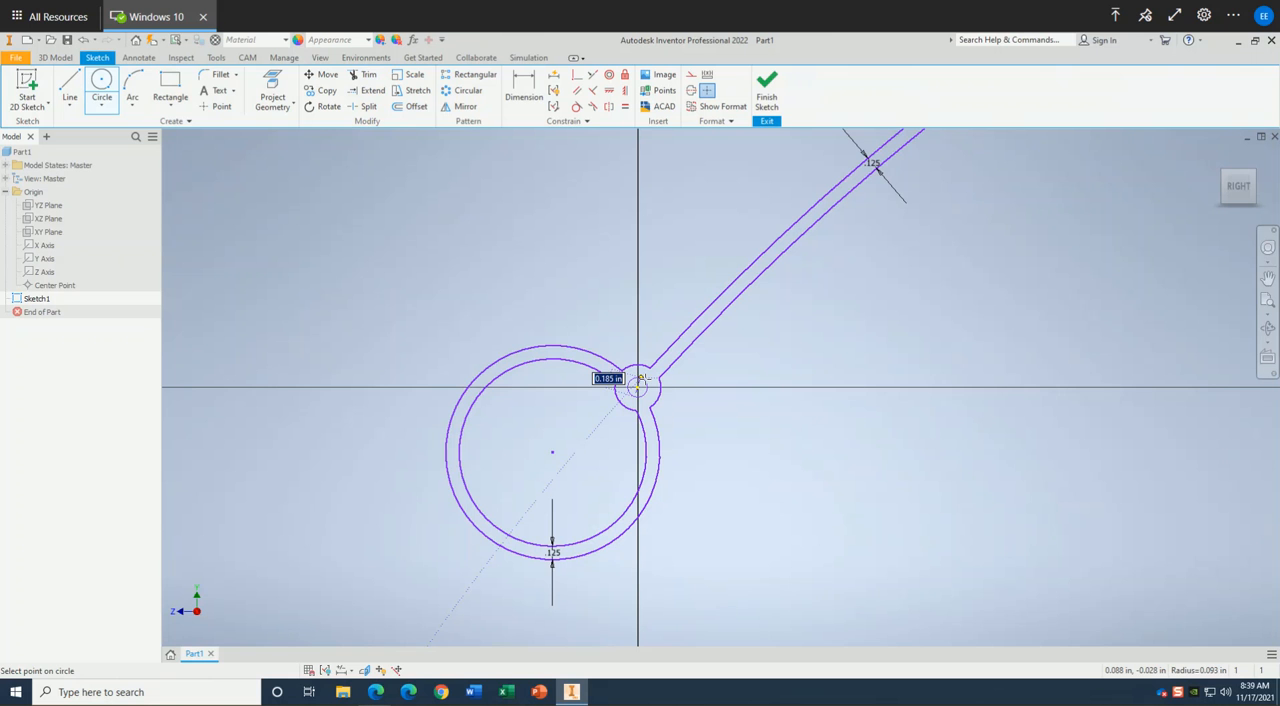
pyautogui.write('1/8')
pyautogui.press('Return')
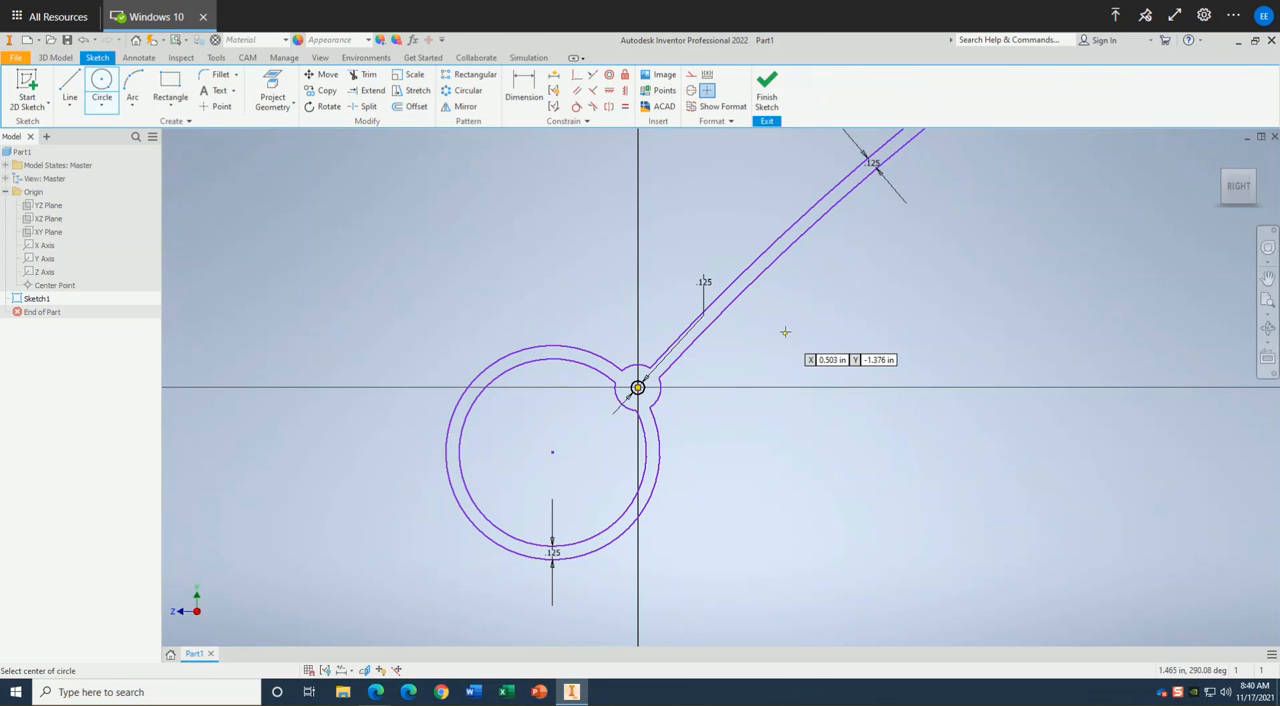
pyautogui.scroll(-3, 788, 332)
pyautogui.moveTo(797, 332); pyautogui.dragTo(670, 394, button='middle')
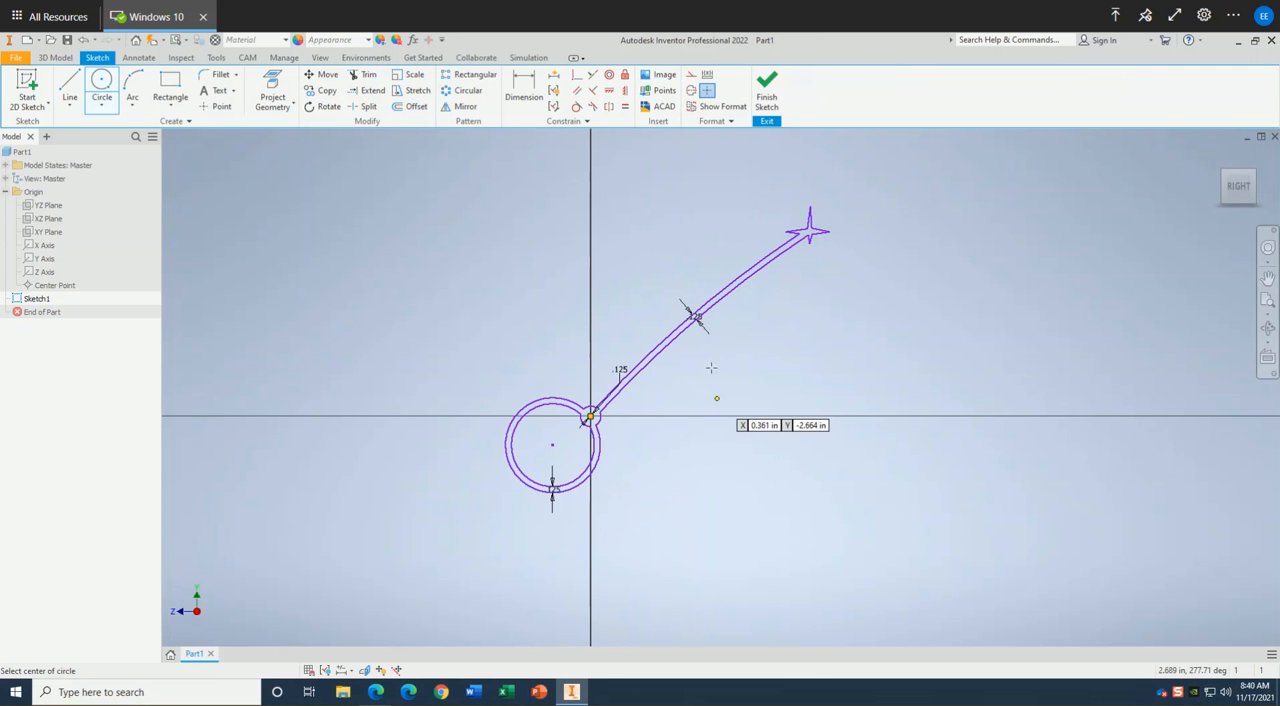
pyautogui.click(764, 100)
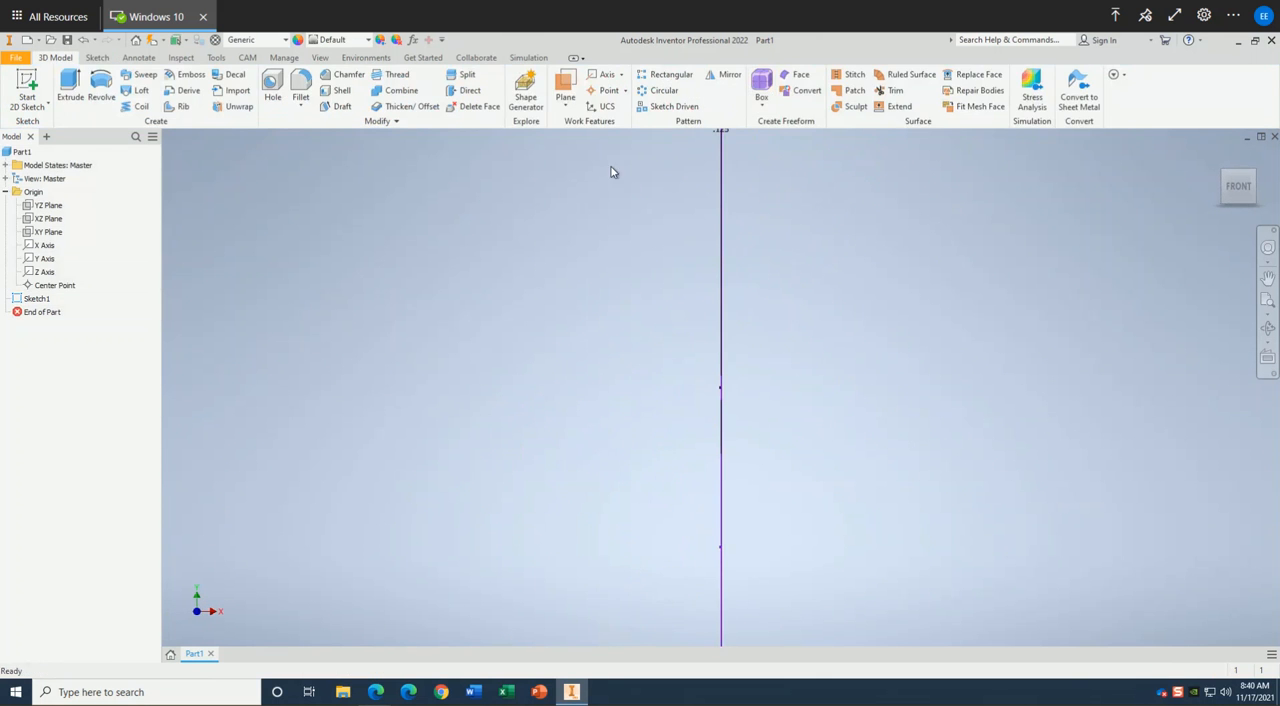
# Extrude the profile of the shaft, star and ring handle 0.125 in, keeping the command ready for another extrusion.
pyautogui.click(70, 88)
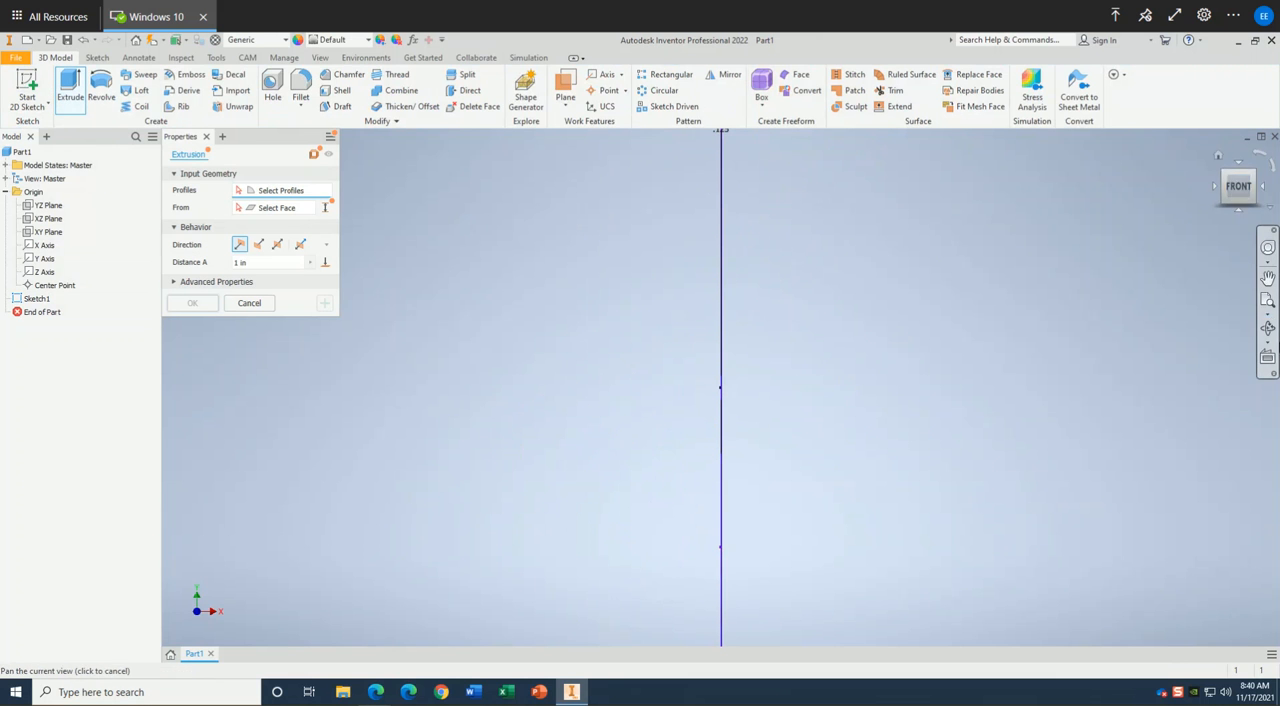
pyautogui.click(1267, 328)
pyautogui.moveTo(794, 300); pyautogui.dragTo(863, 309)
pyautogui.scroll(-6, 857, 320)
pyautogui.scroll(8, 854, 320)
pyautogui.scroll(6, 848, 320)
pyautogui.moveTo(829, 322)
pyautogui.mouseDown(button='middle')
pyautogui.moveTo(812, 340)
pyautogui.moveTo(784, 461)
pyautogui.moveTo(774, 440)
pyautogui.mouseUp(button='middle')
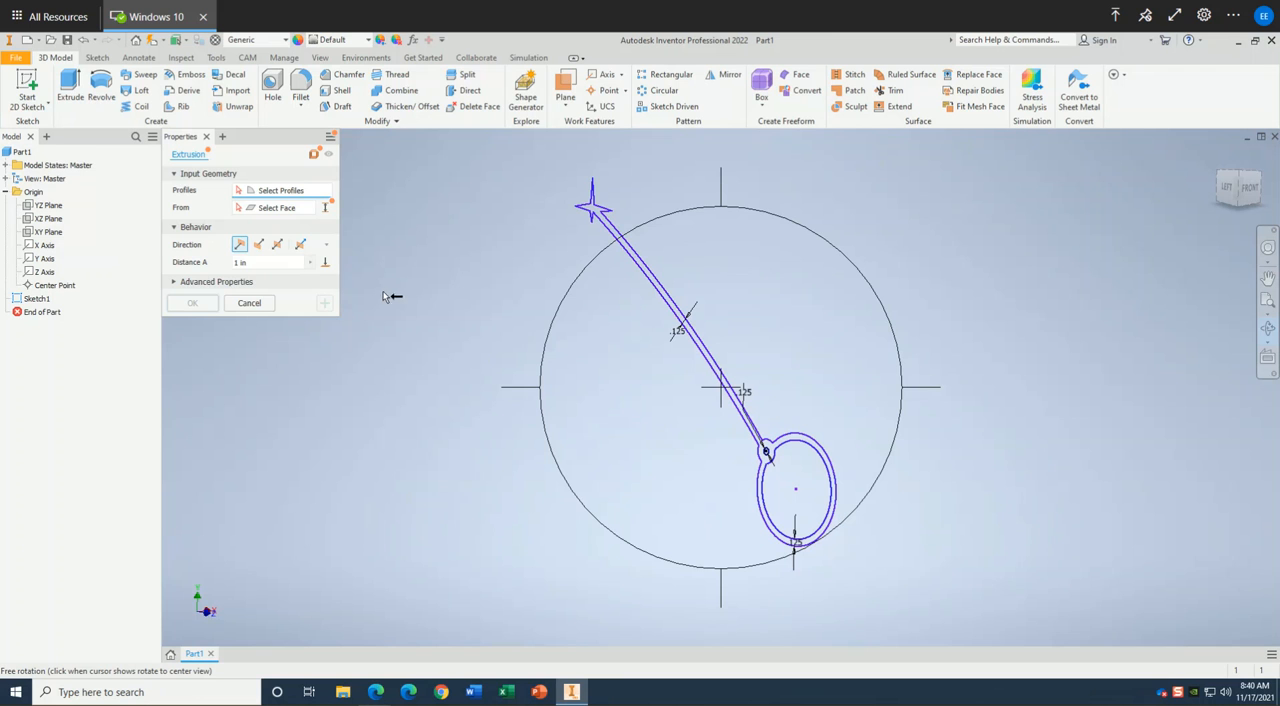
pyautogui.click(257, 265)
pyautogui.write('0.125')
pyautogui.scroll(5, 670, 337)
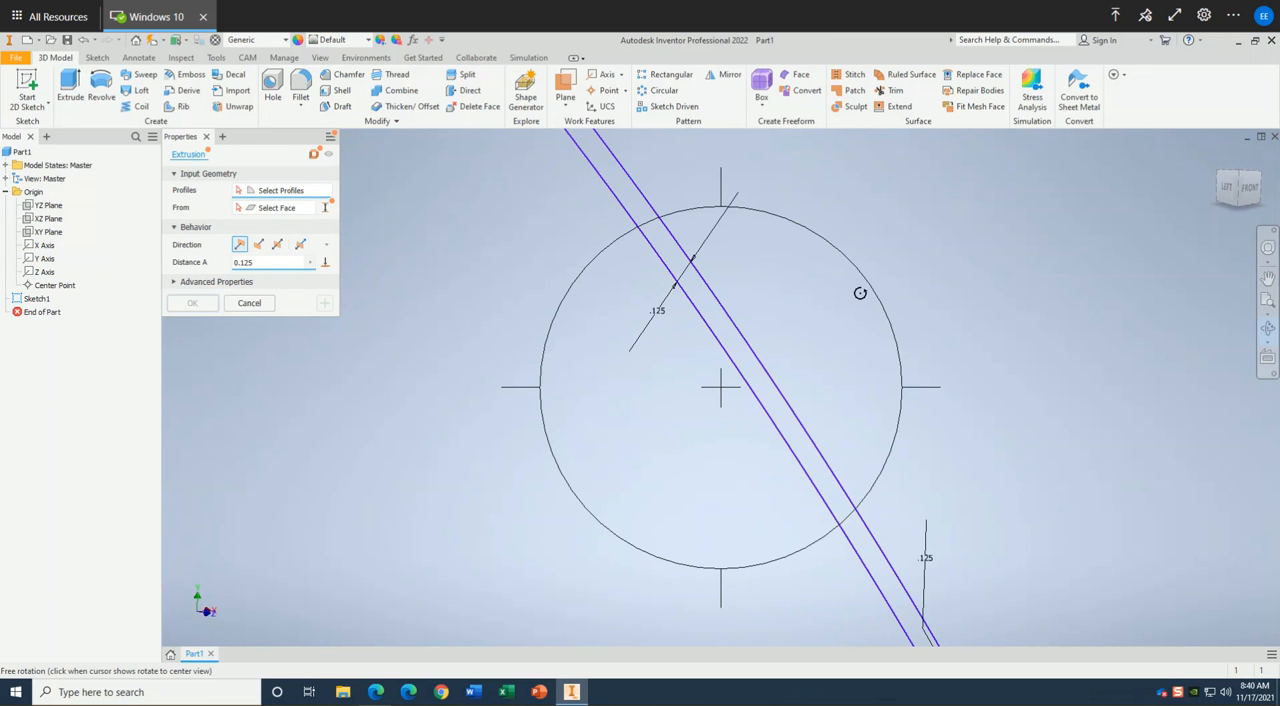
pyautogui.rightClick(848, 303)
pyautogui.click(898, 305)
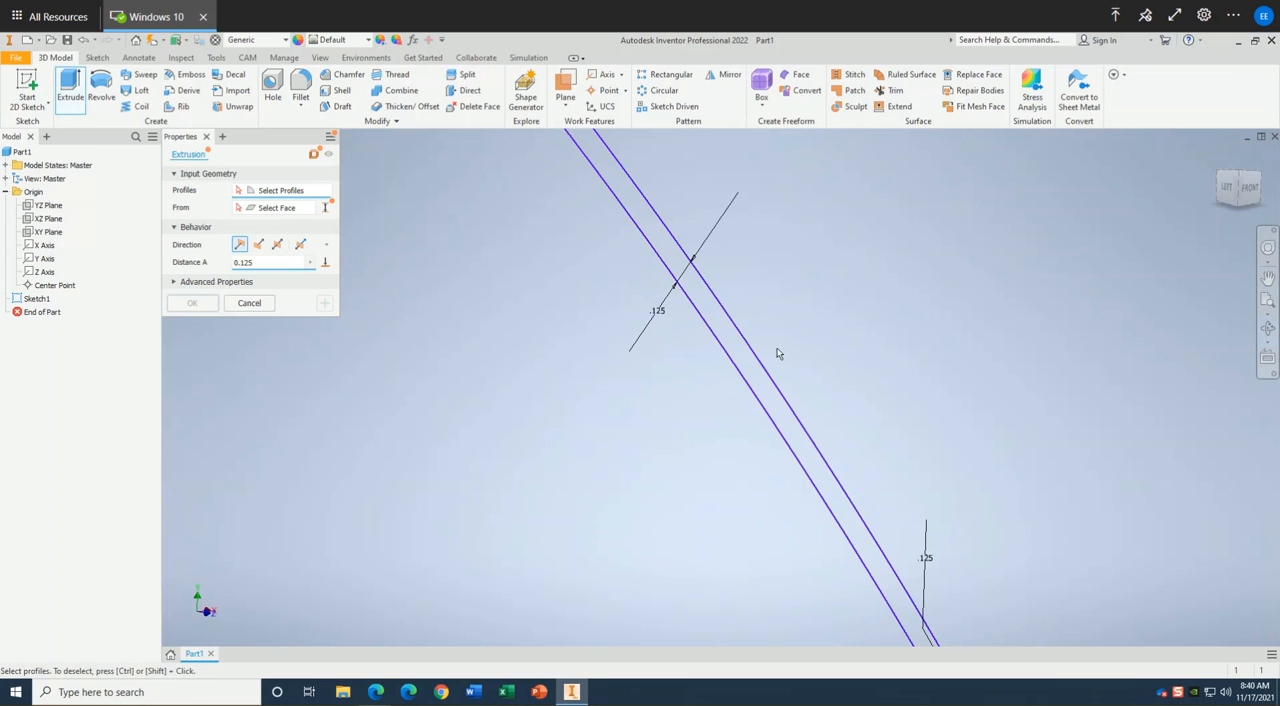
pyautogui.click(755, 377)
pyautogui.scroll(-5, 757, 368)
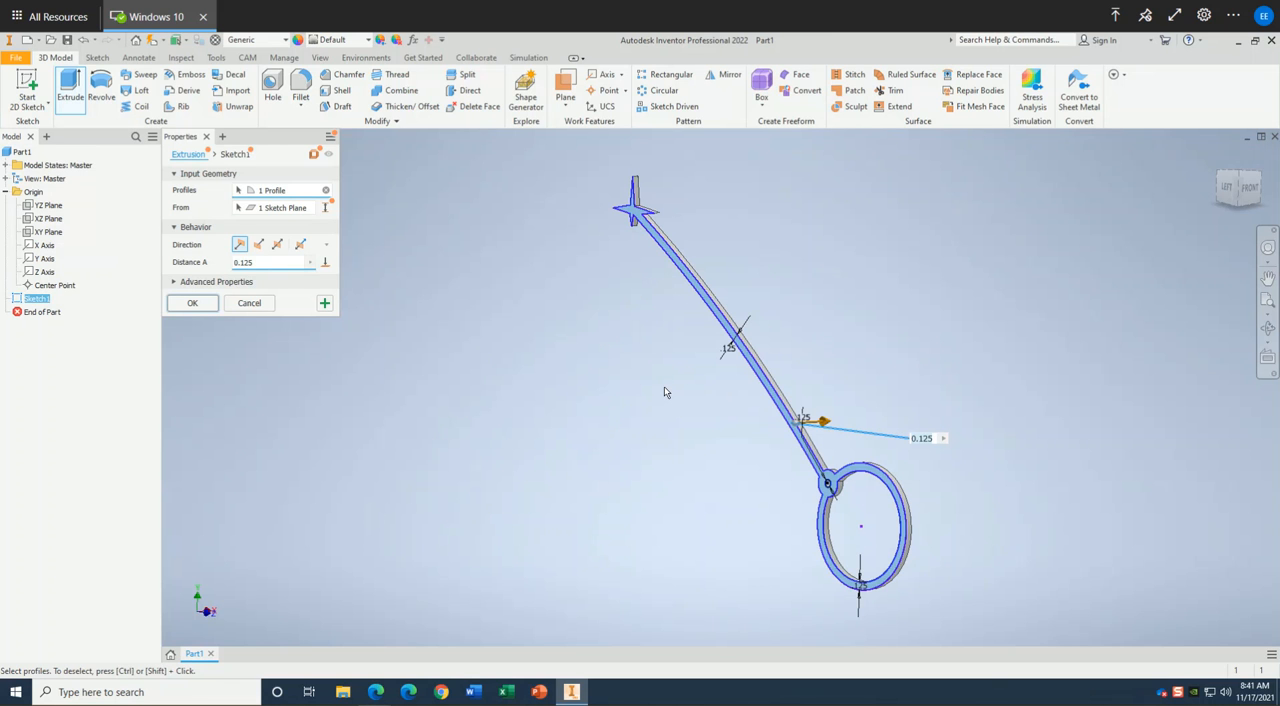
pyautogui.click(324, 309)
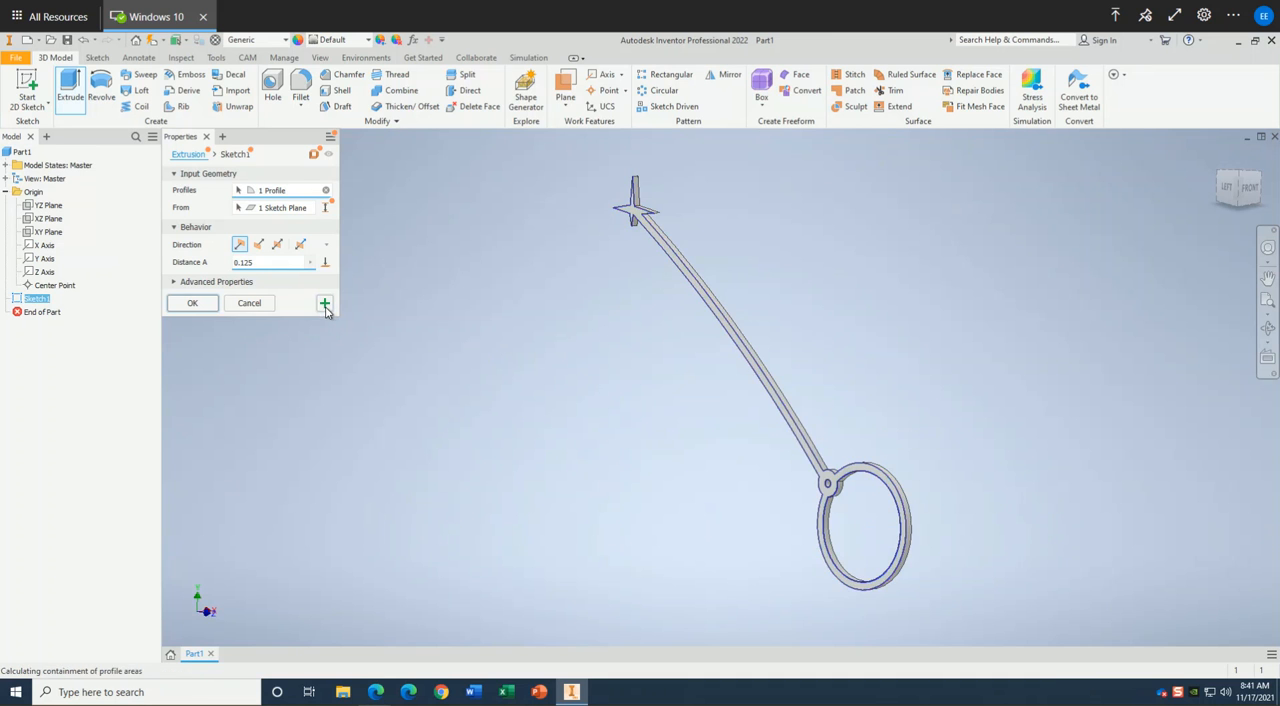
# Extrude the small circle at the hub's centre 4 in as a rod joined to the body.
pyautogui.click(262, 262)
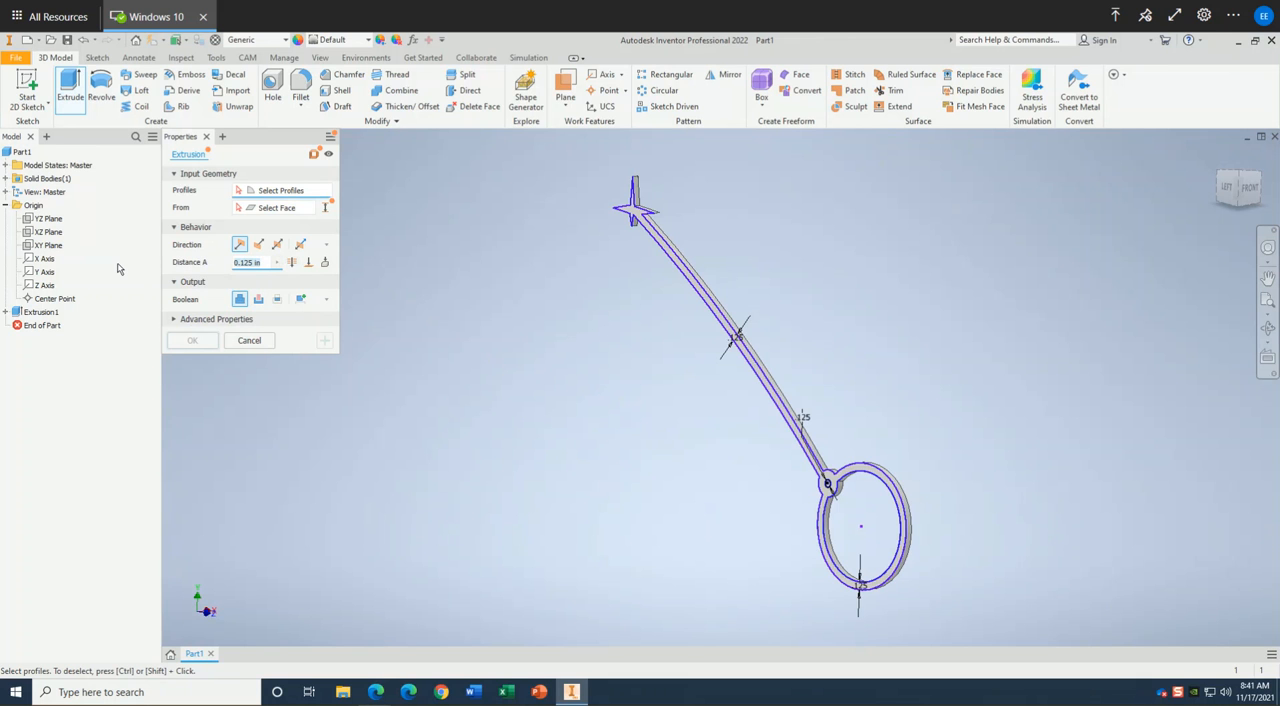
pyautogui.write('4')
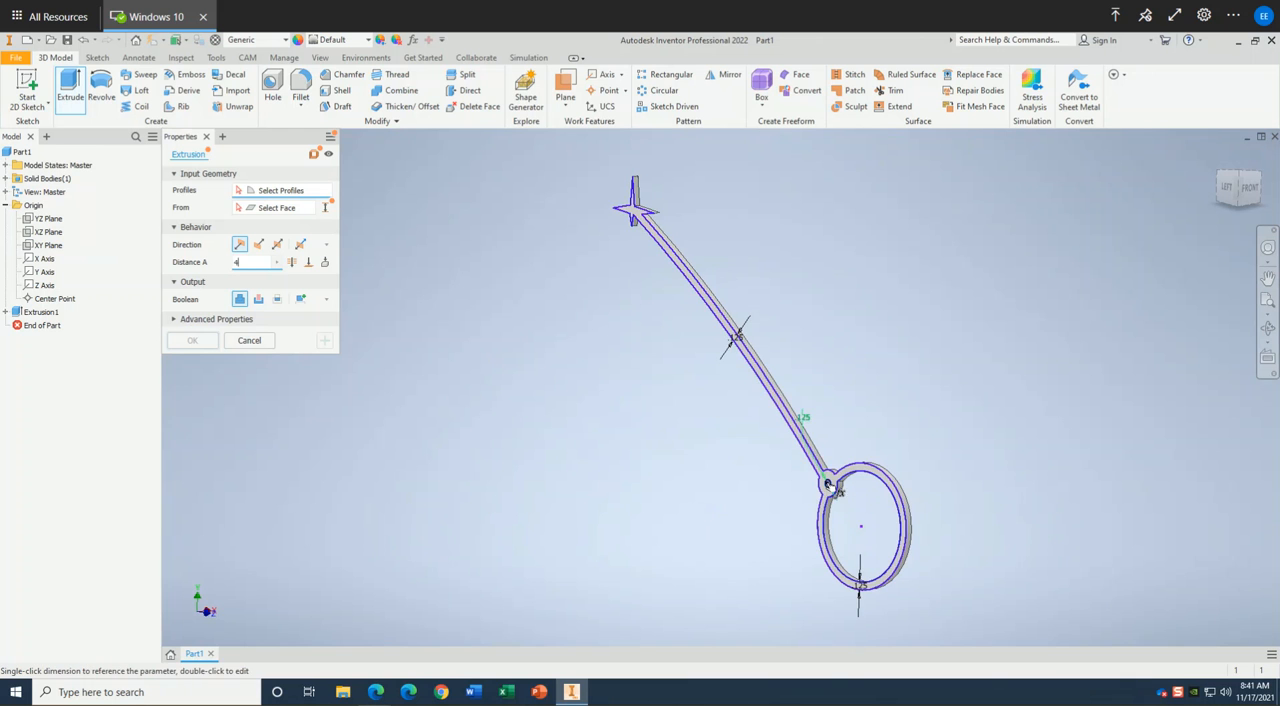
pyautogui.scroll(-1, 828, 484)
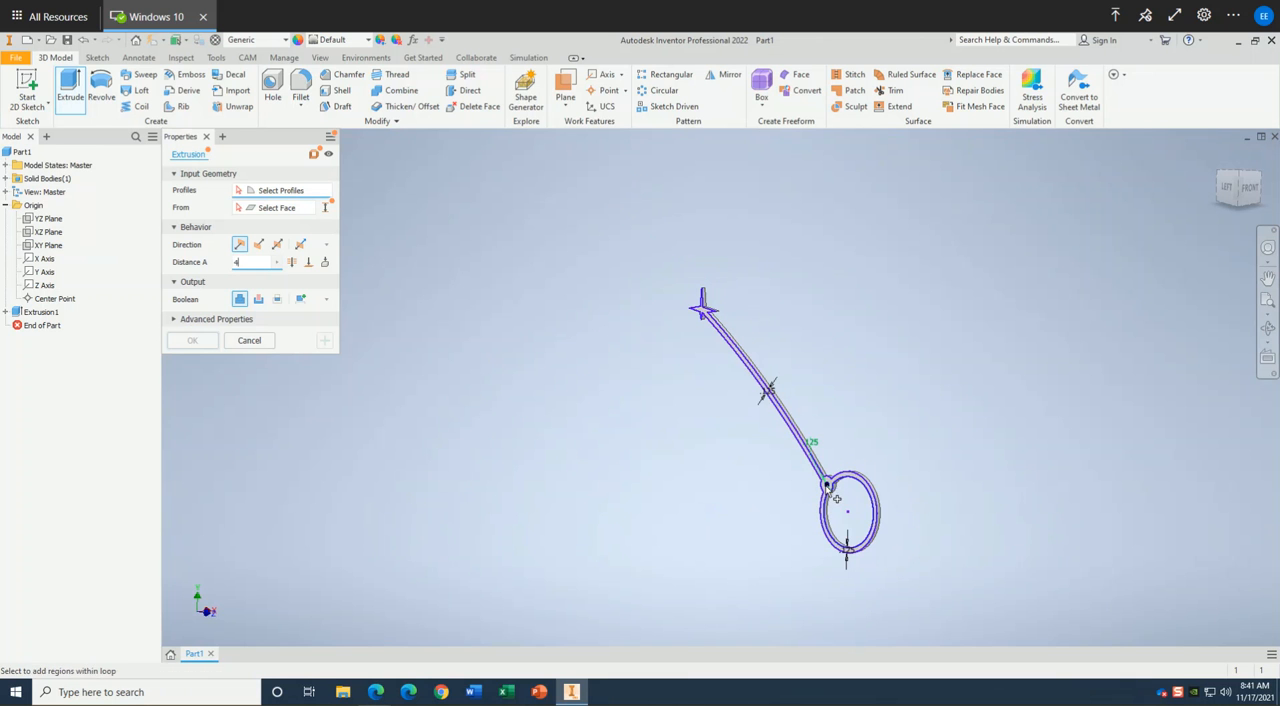
pyautogui.scroll(3, 828, 484)
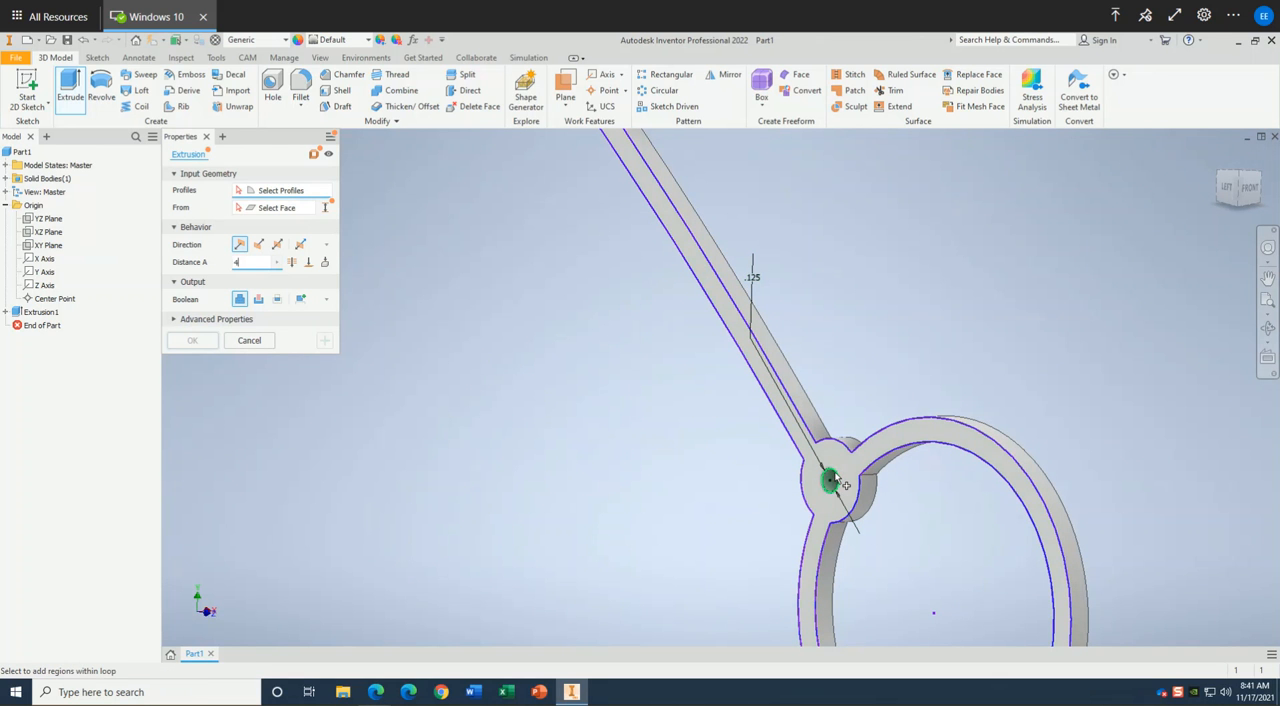
pyautogui.click(838, 480)
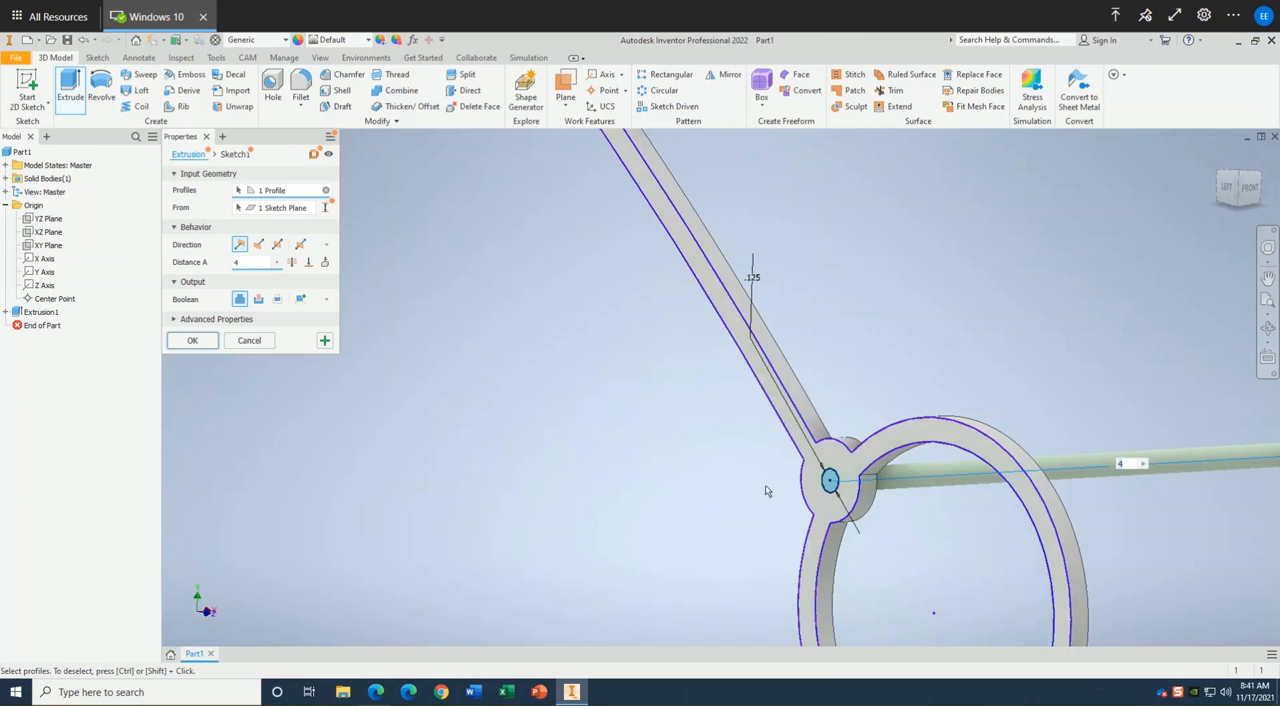
pyautogui.scroll(-4, 767, 490)
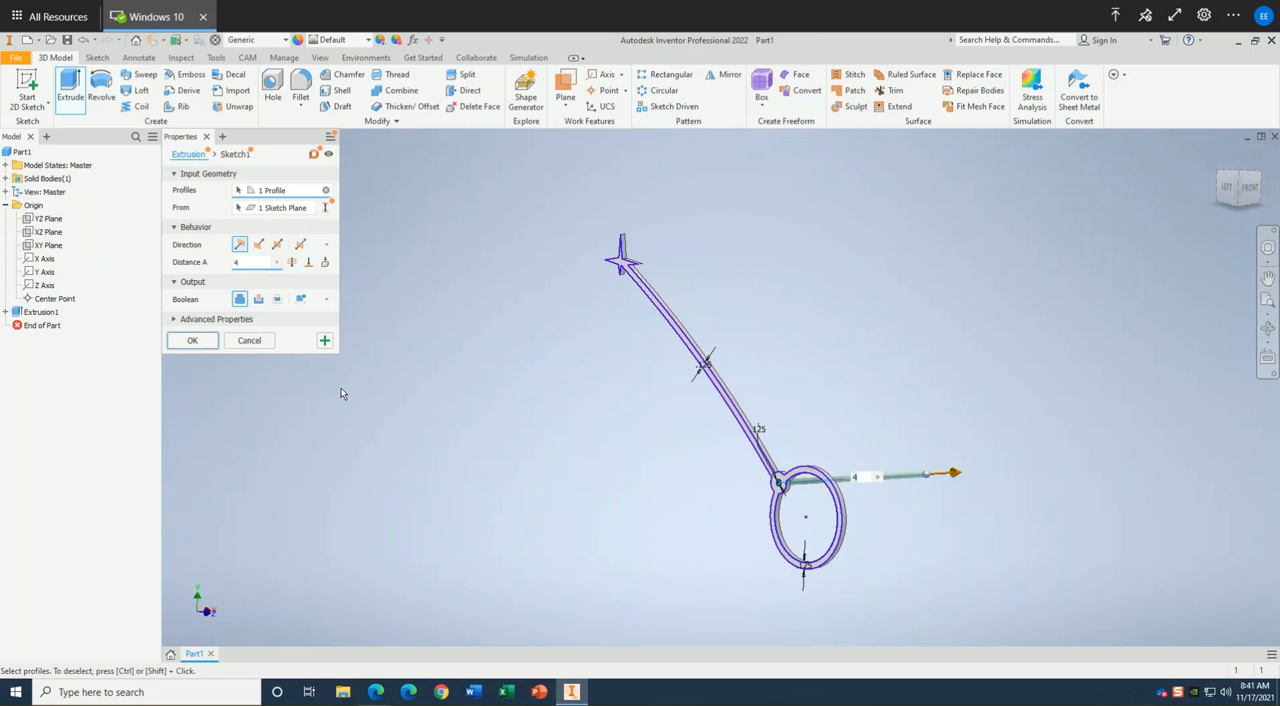
pyautogui.click(194, 342)
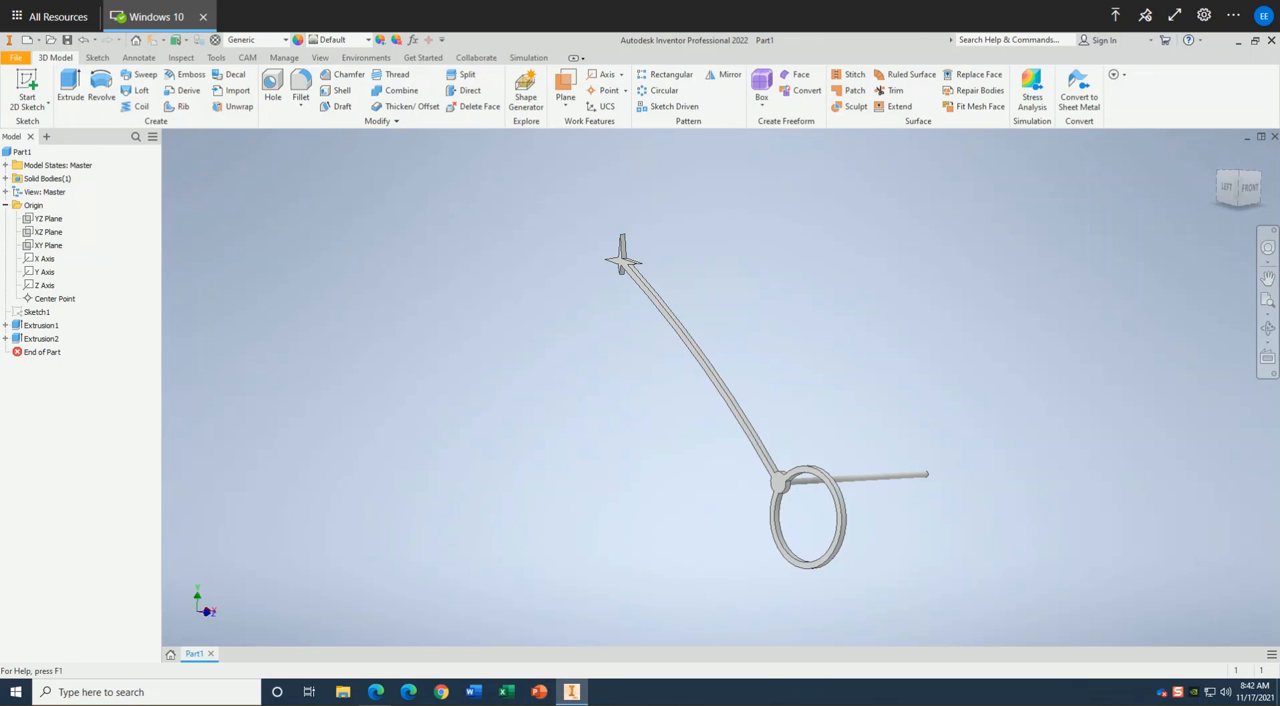
# Start saving a copy of the part under a new name and browse to the STEMENGINEERING folder.
pyautogui.click(17, 58)
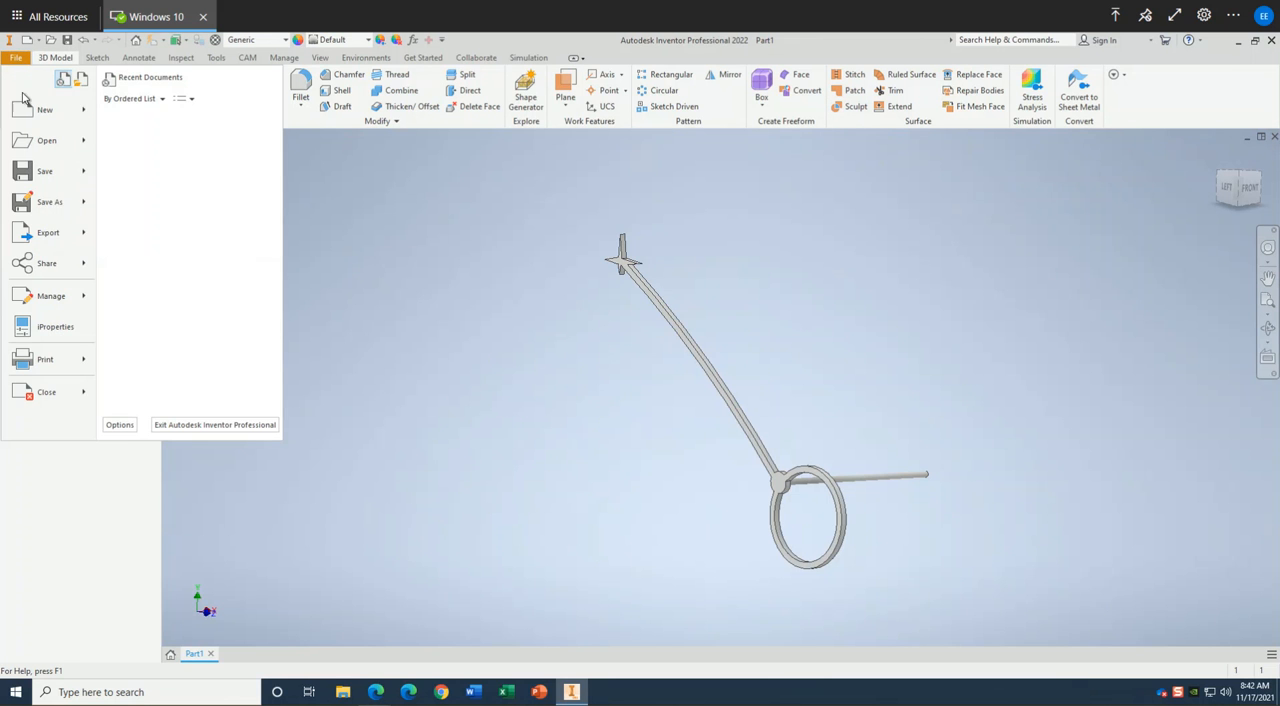
pyautogui.click(32, 205)
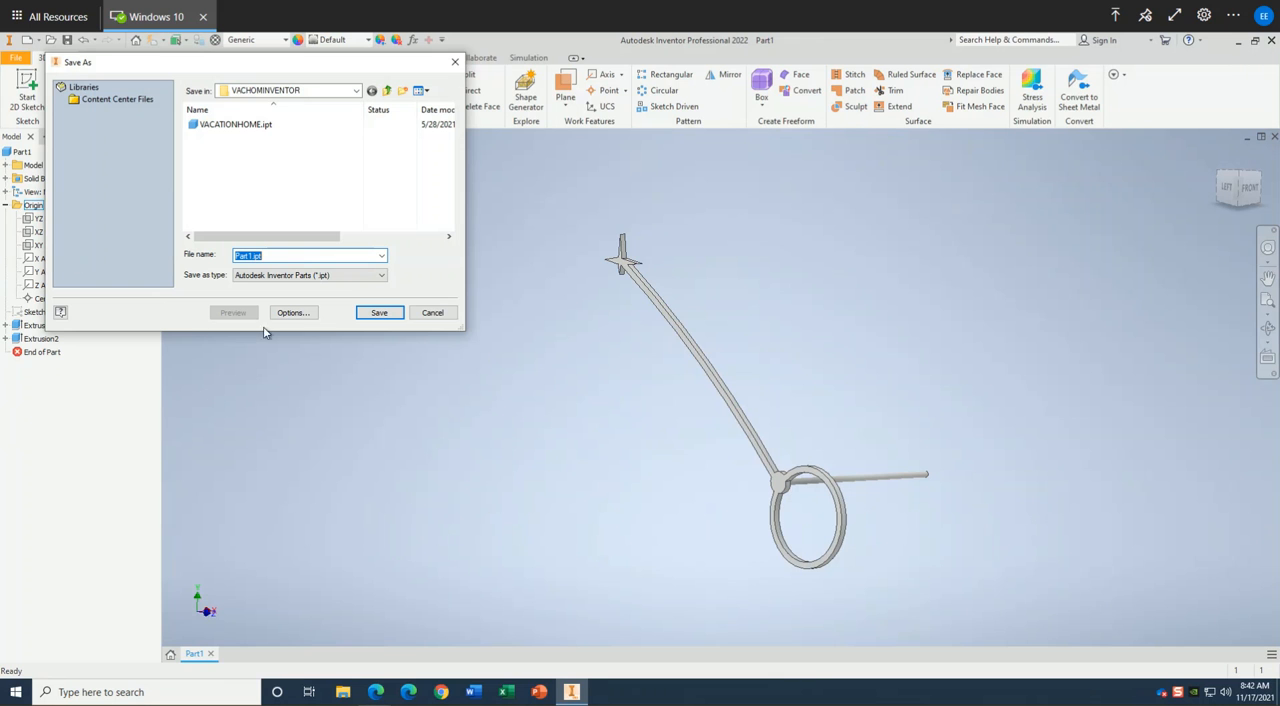
pyautogui.click(357, 92)
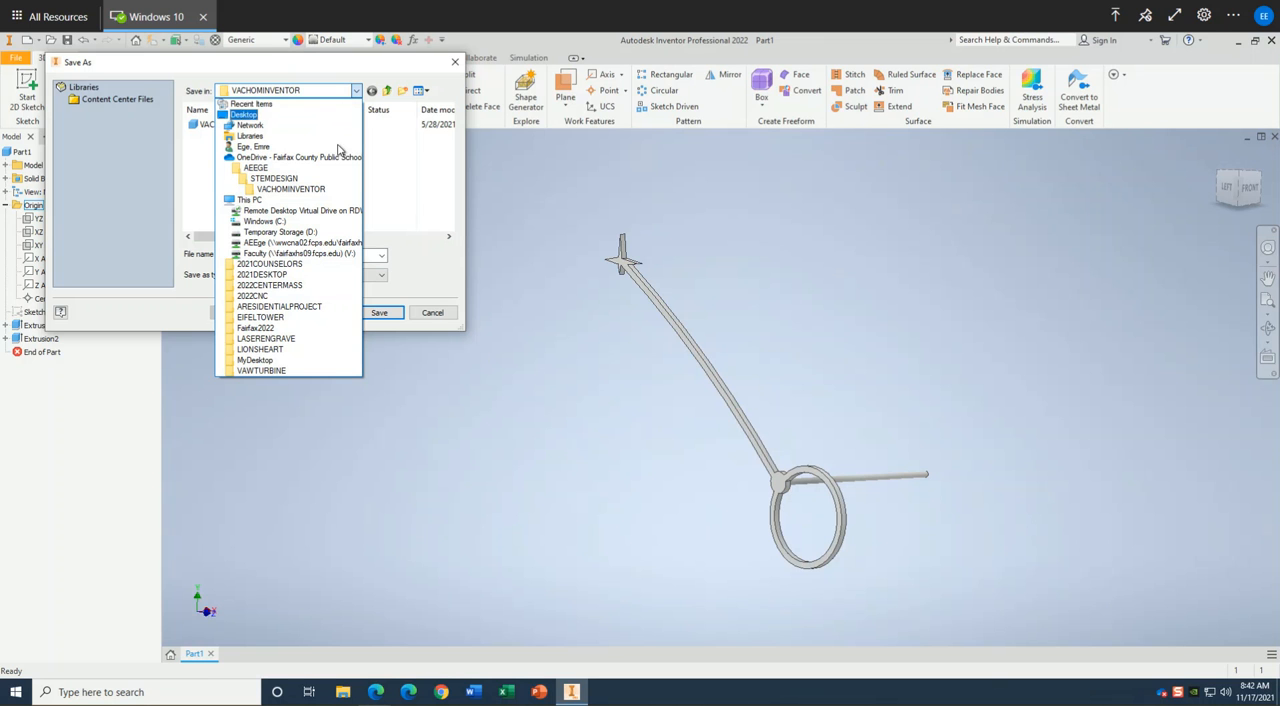
pyautogui.click(247, 185)
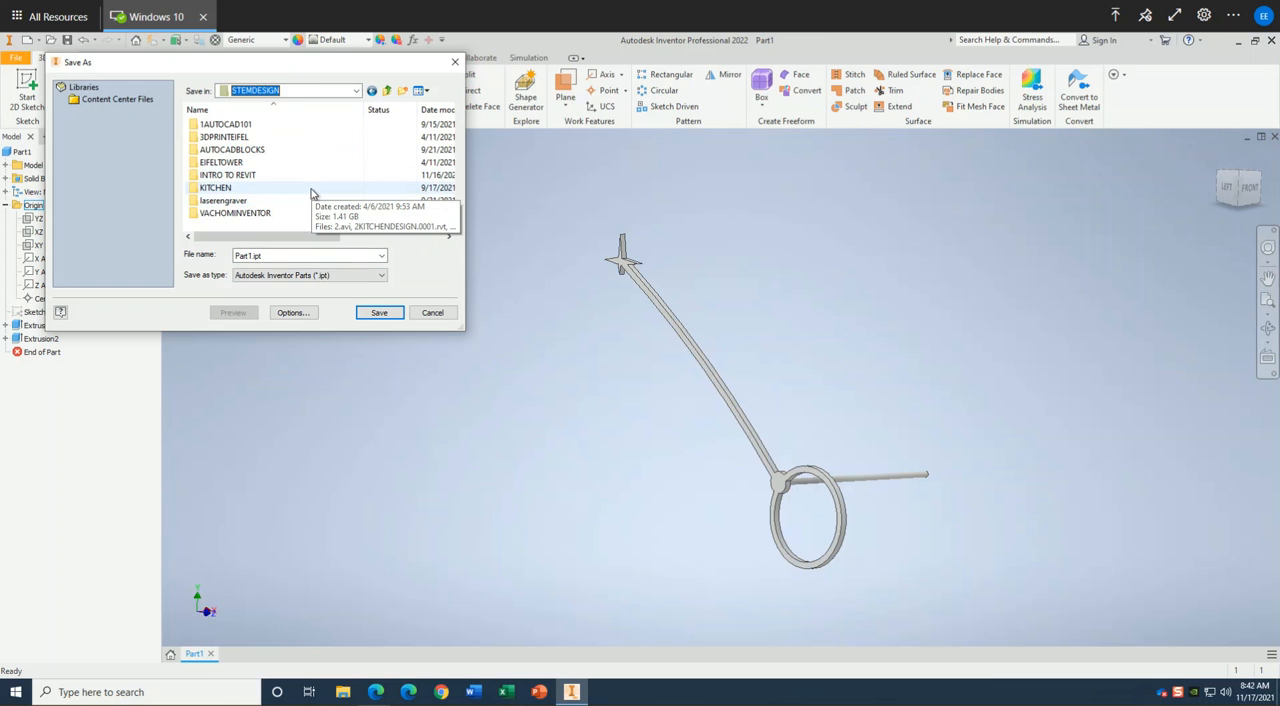
pyautogui.scroll(-2, 314, 190)
pyautogui.moveTo(303, 240); pyautogui.dragTo(260, 238)
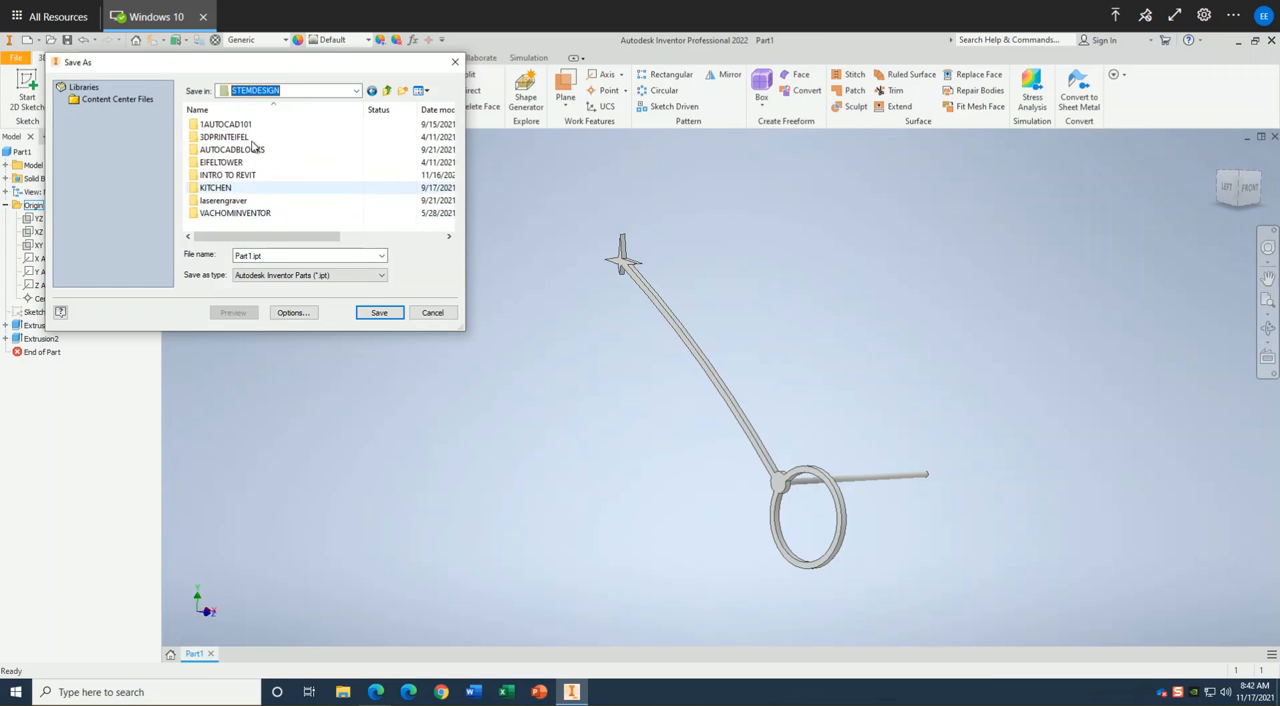
pyautogui.click(355, 91)
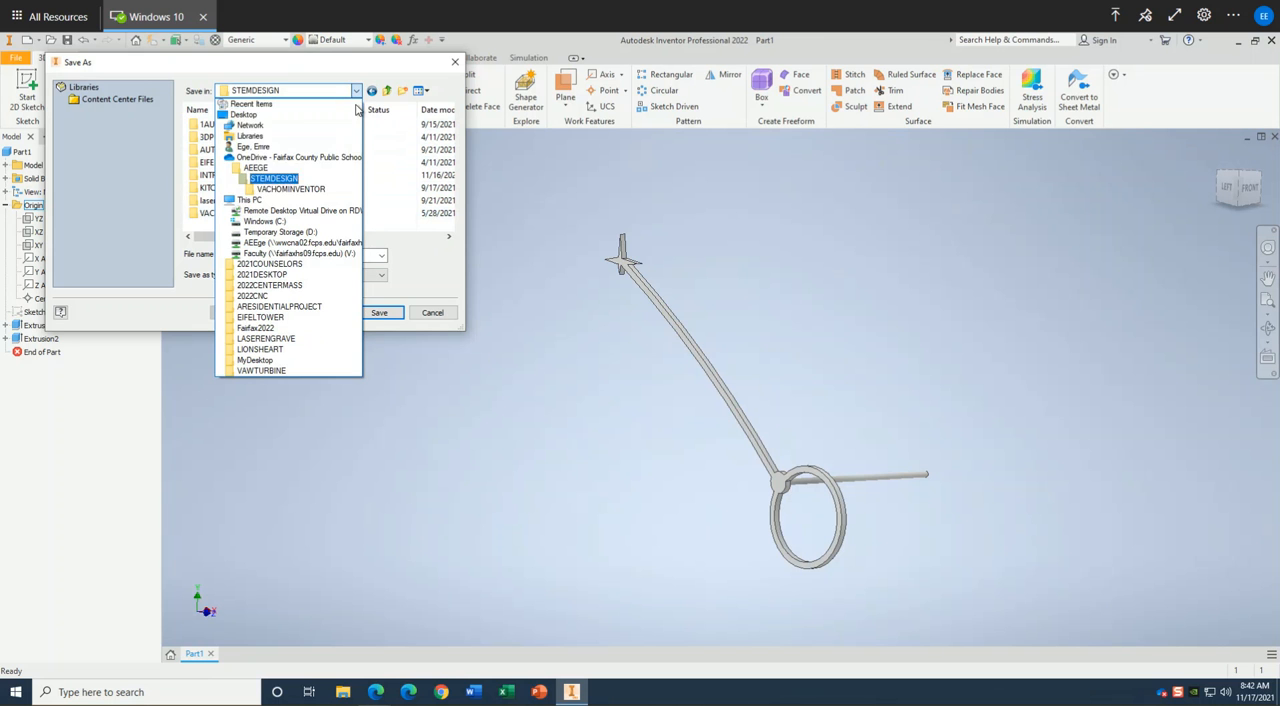
pyautogui.click(250, 168)
pyautogui.scroll(-2, 297, 183)
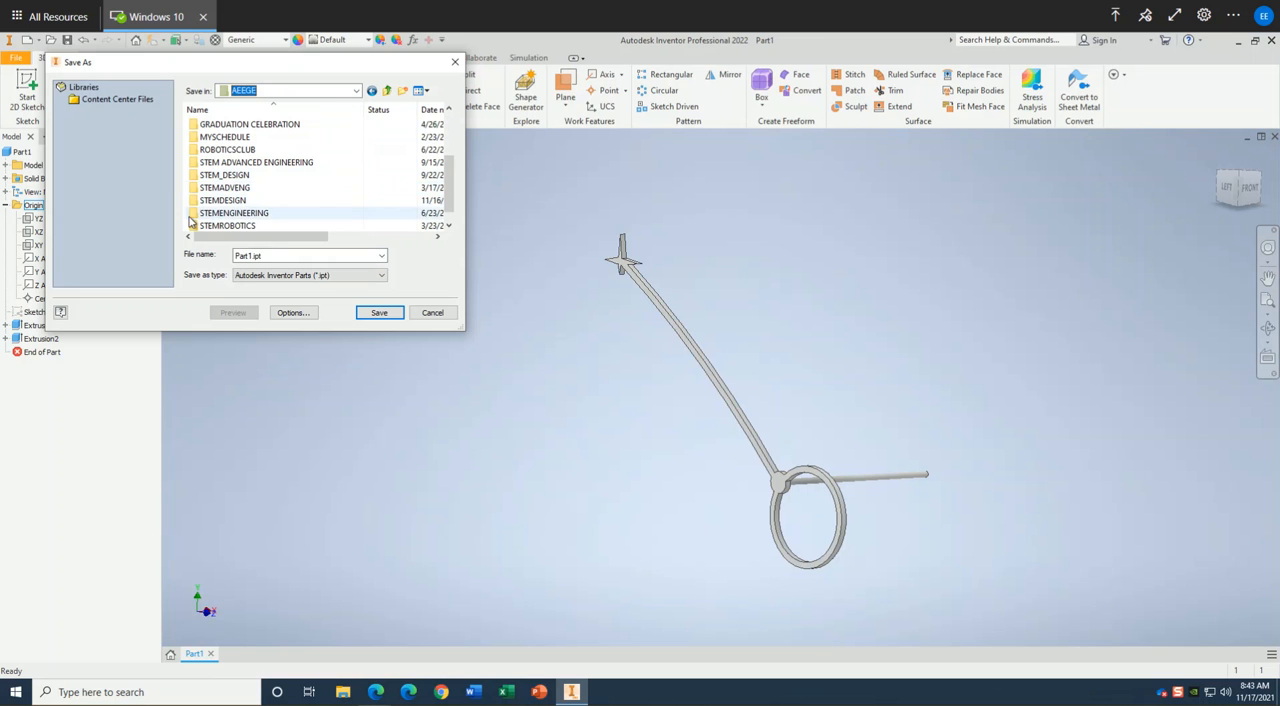
pyautogui.doubleClick(196, 219)
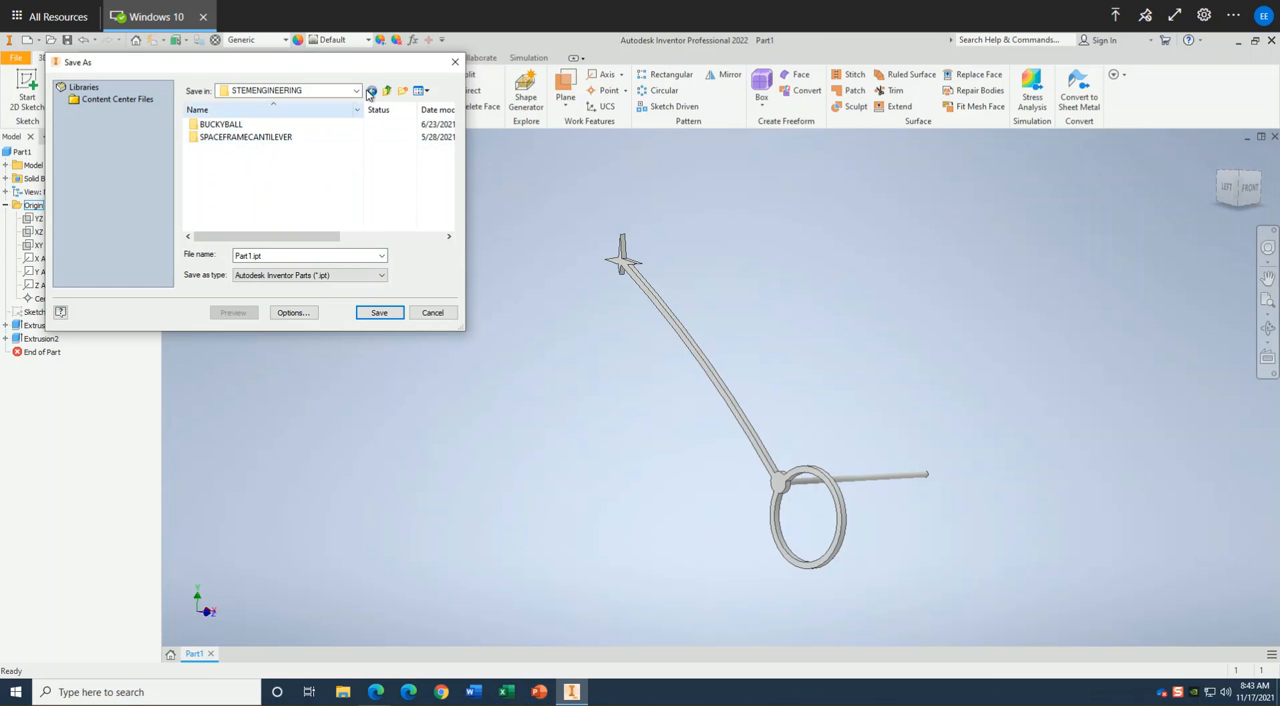
pyautogui.click(356, 91)
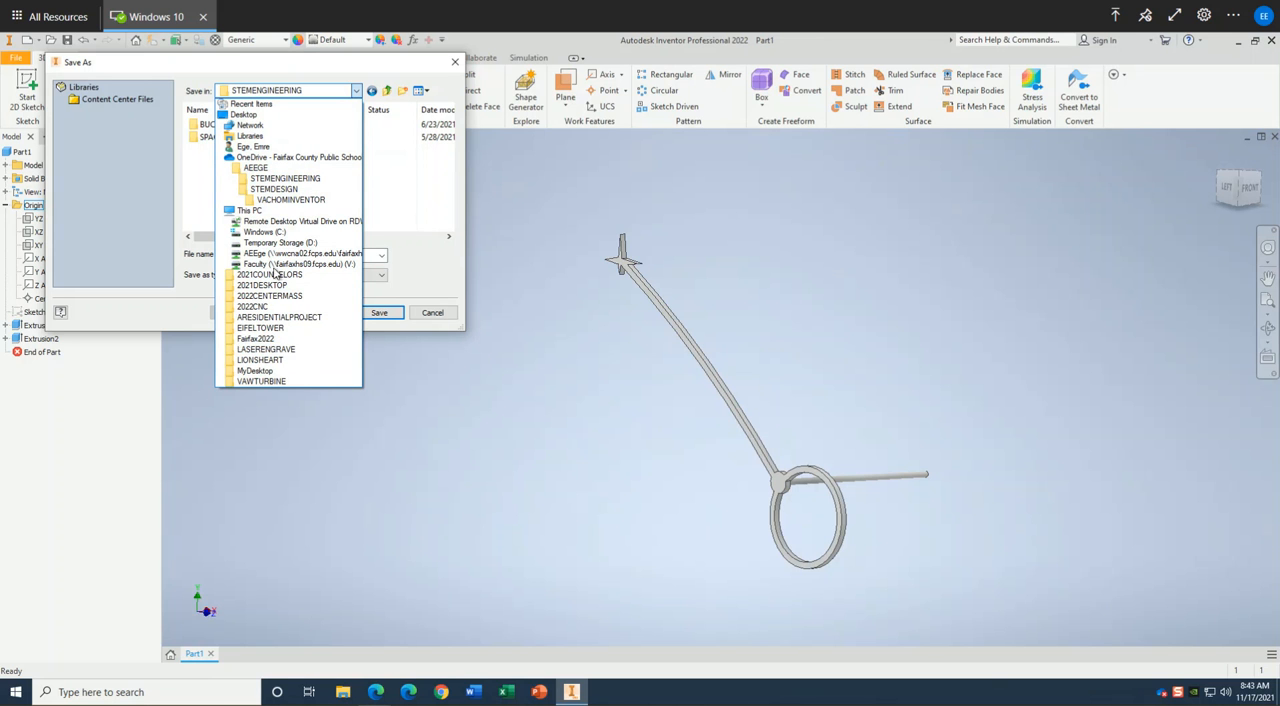
pyautogui.click(244, 180)
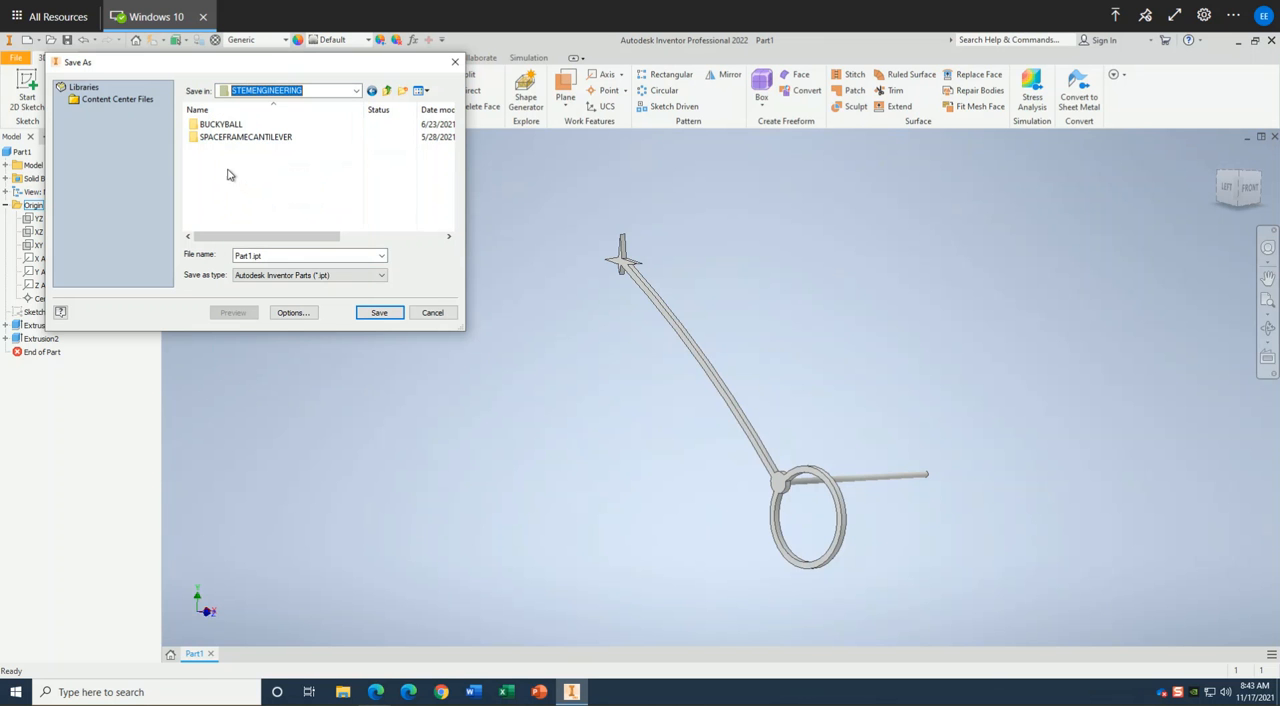
# Create a new folder named MECHANICALCLOCK inside STEMENGINEERING and open it as the save location.
pyautogui.click(403, 91)
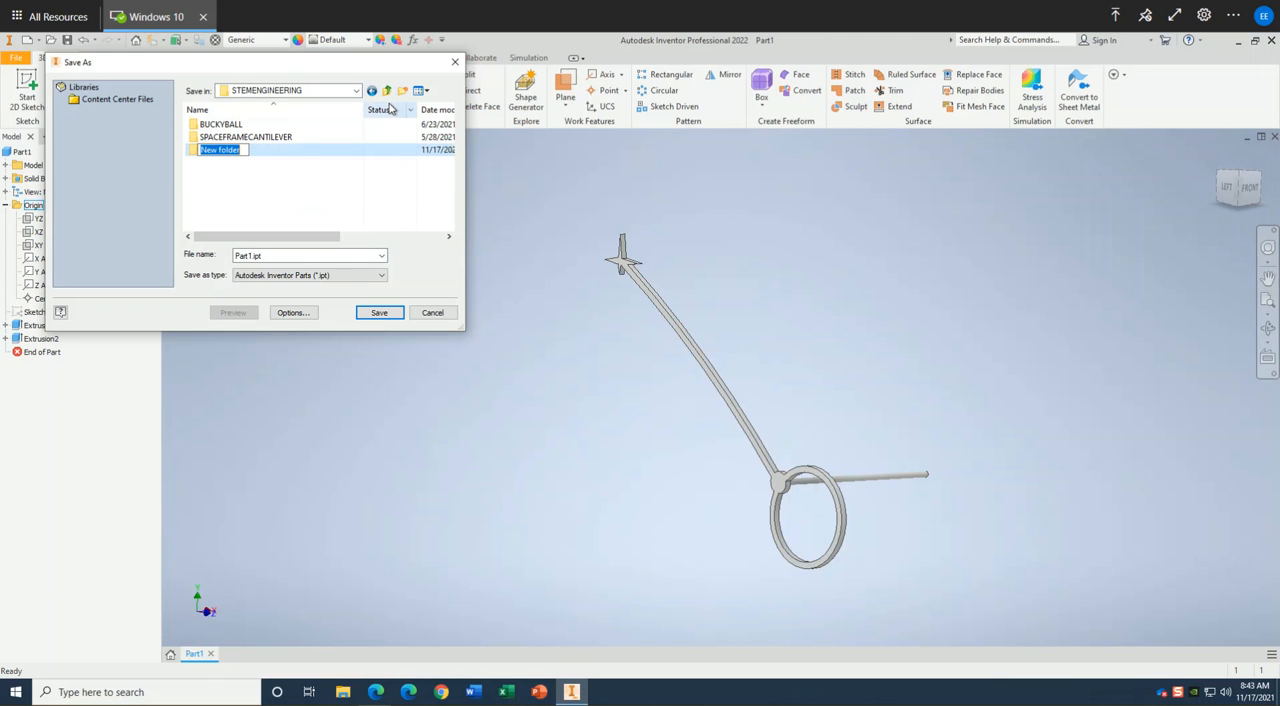
pyautogui.write('MECHANICALCLOCK')
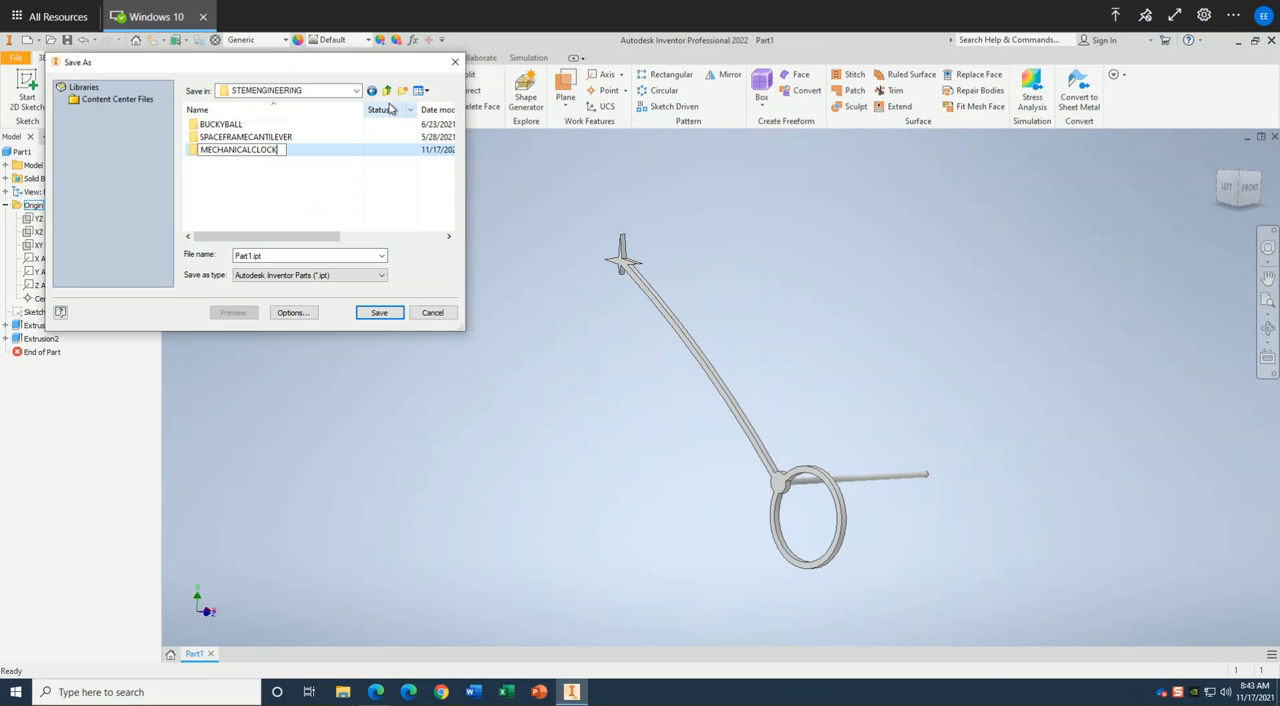
pyautogui.press('Return')
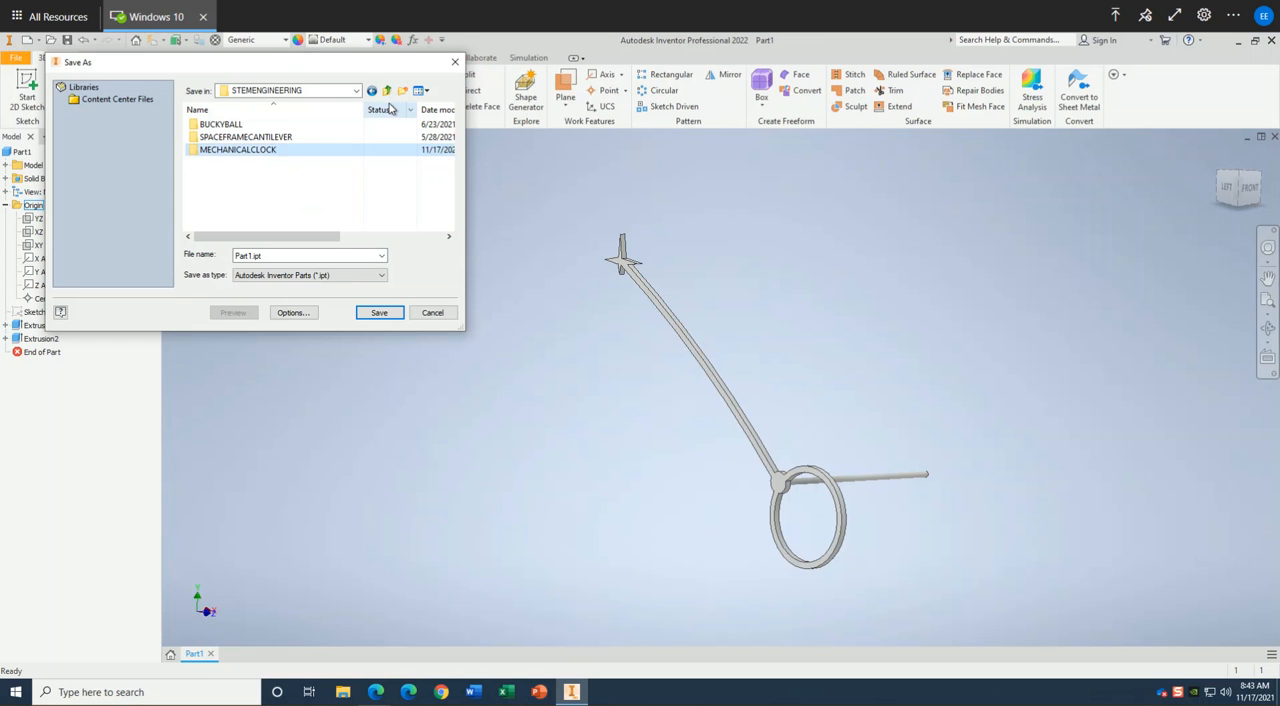
pyautogui.doubleClick(194, 153)
# Save the part in the MECHANICALCLOCK folder as SECOND ARM.
pyautogui.doubleClick(266, 255)
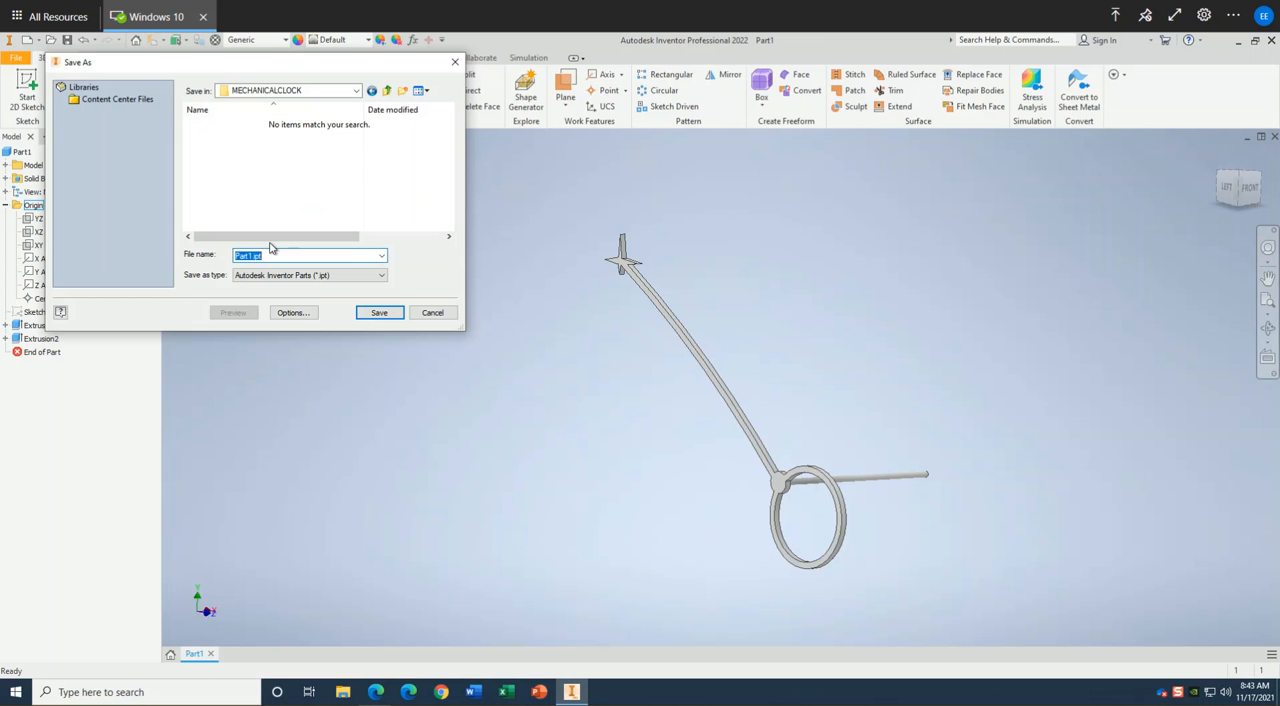
pyautogui.write('SECOND ARM')
pyautogui.click(377, 313)
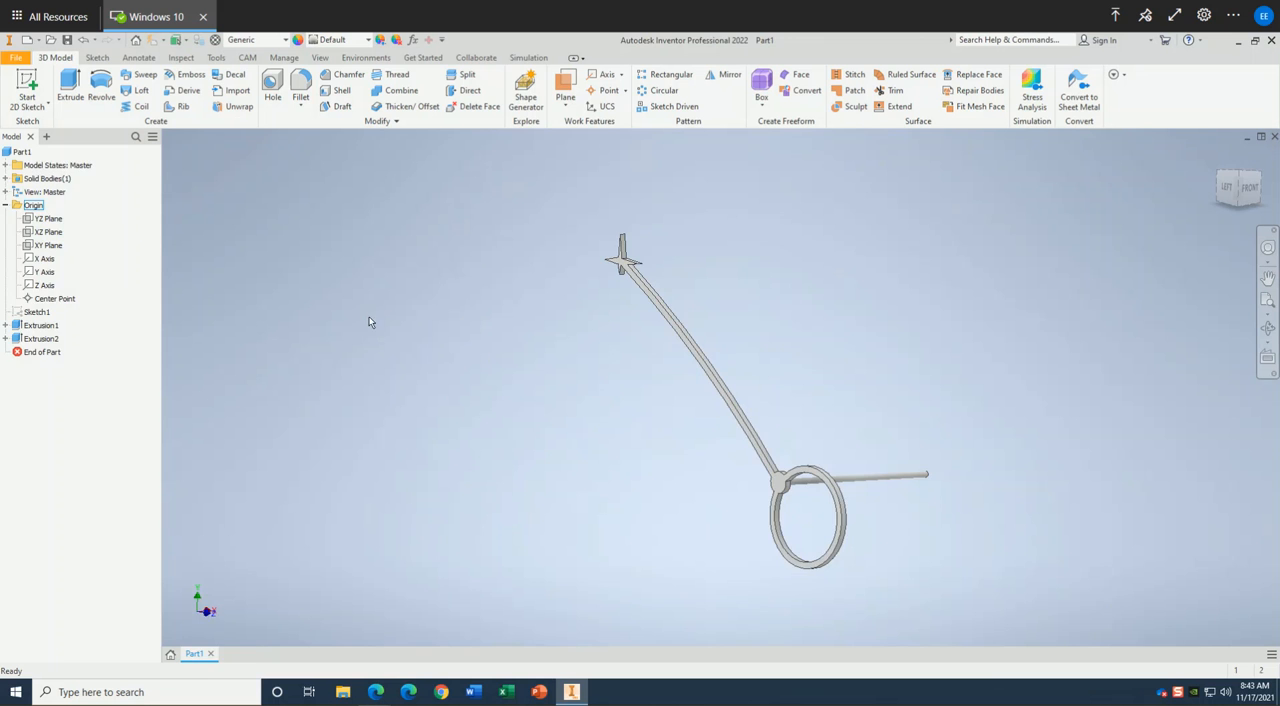
# Apply the Glossy - Gold appearance to the whole part and inspect it from another angle.
pyautogui.press('F6')
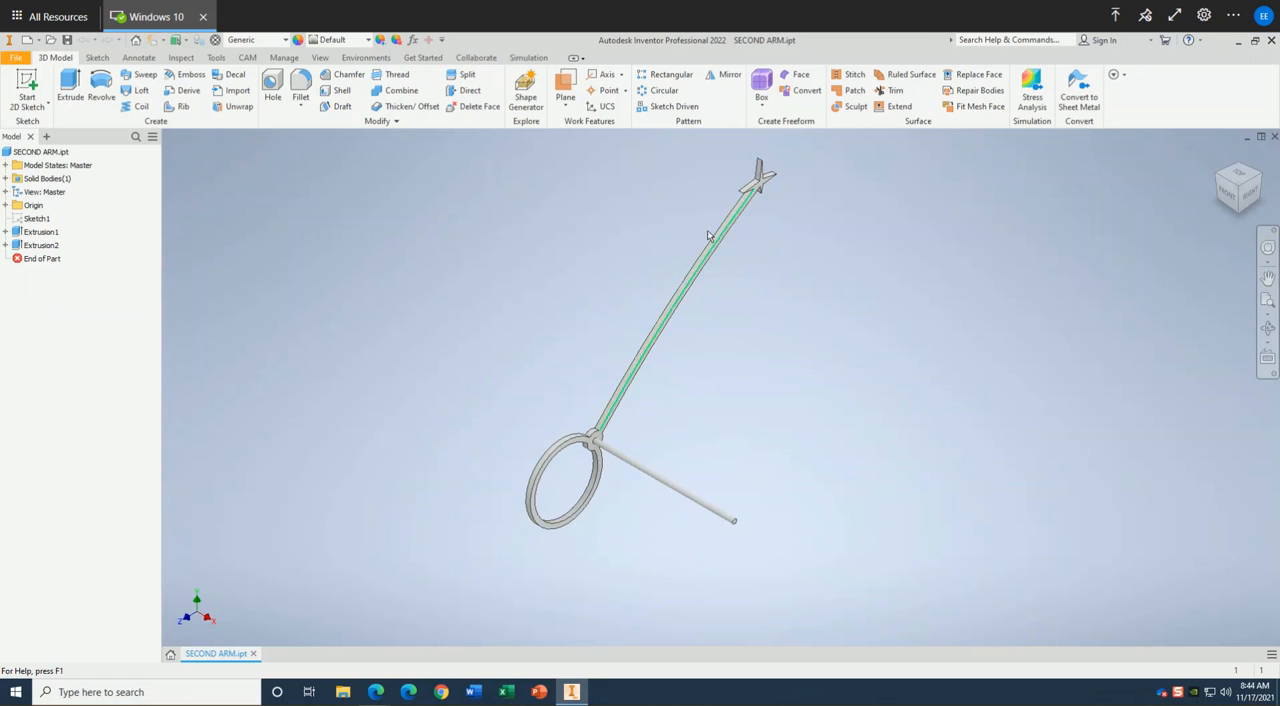
pyautogui.click(368, 41)
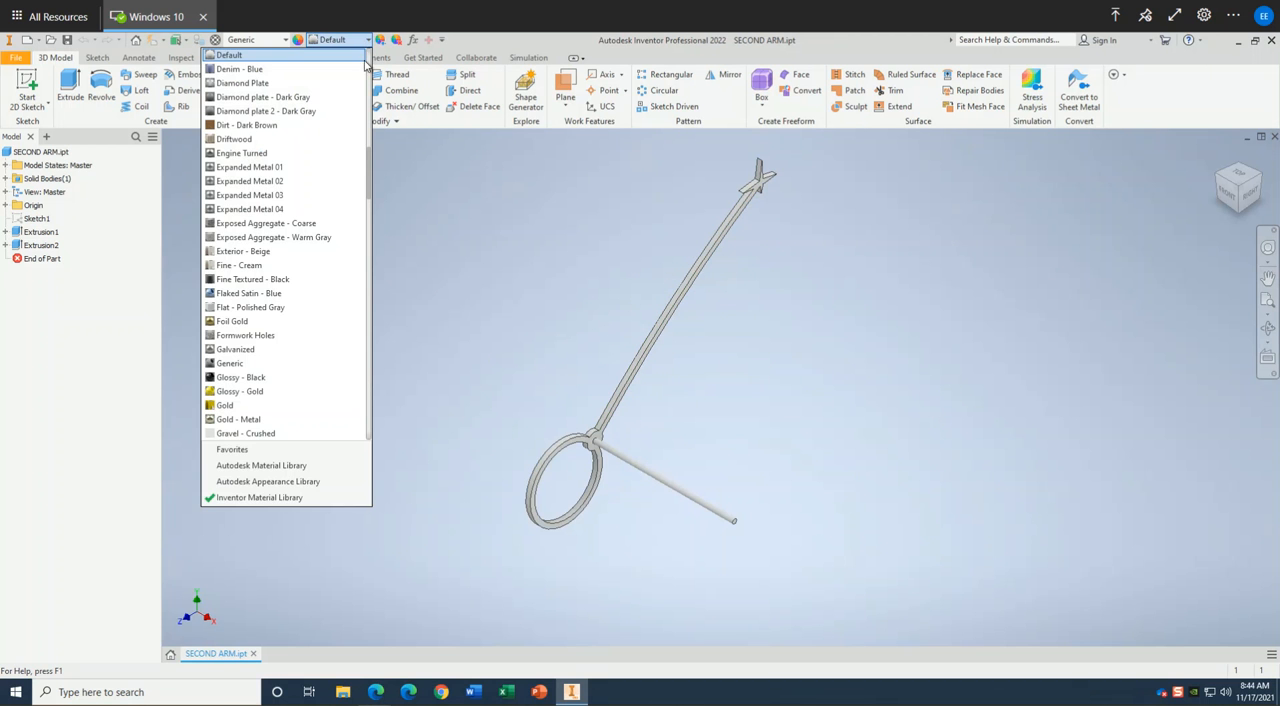
pyautogui.click(250, 391)
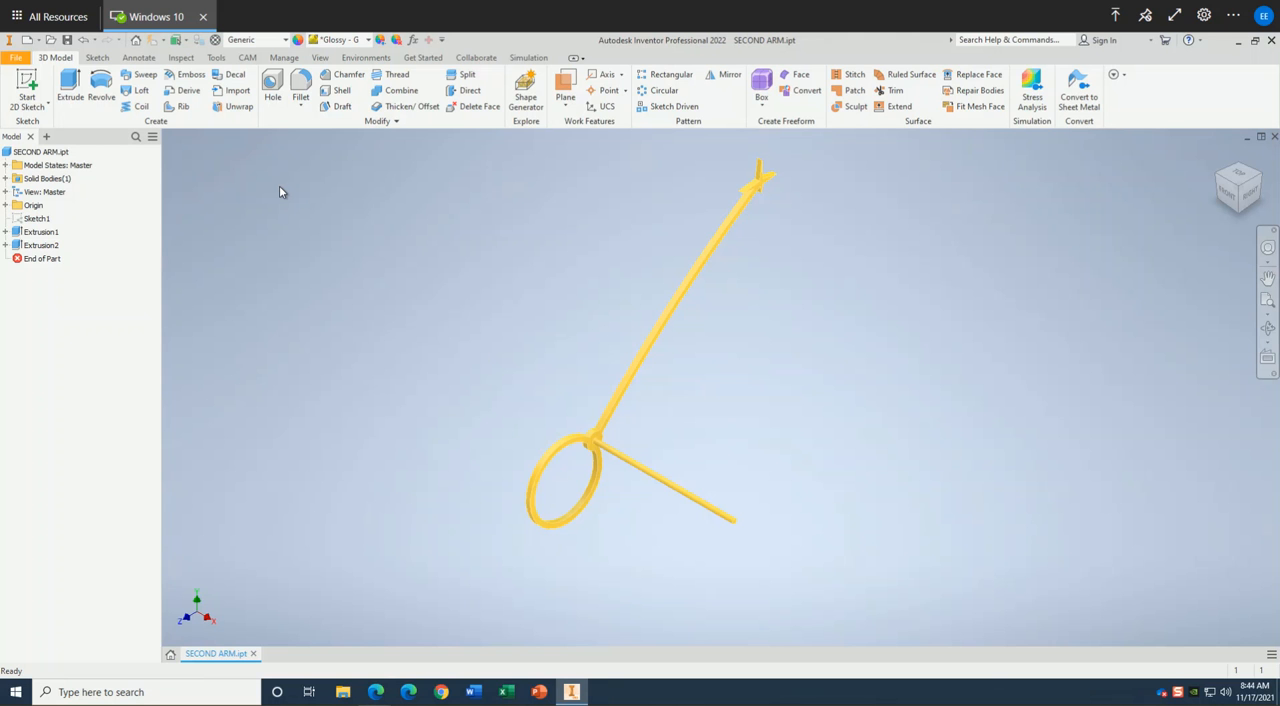
pyautogui.click(1270, 330)
pyautogui.moveTo(677, 320); pyautogui.dragTo(714, 367)
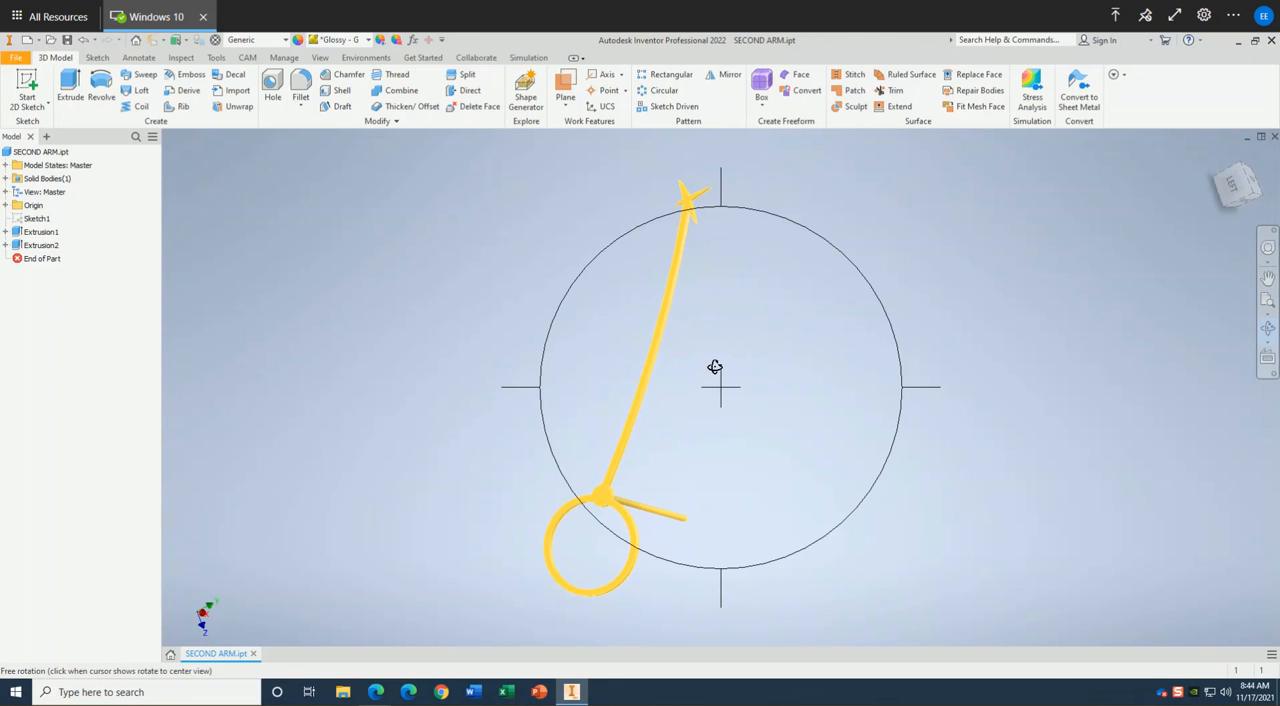